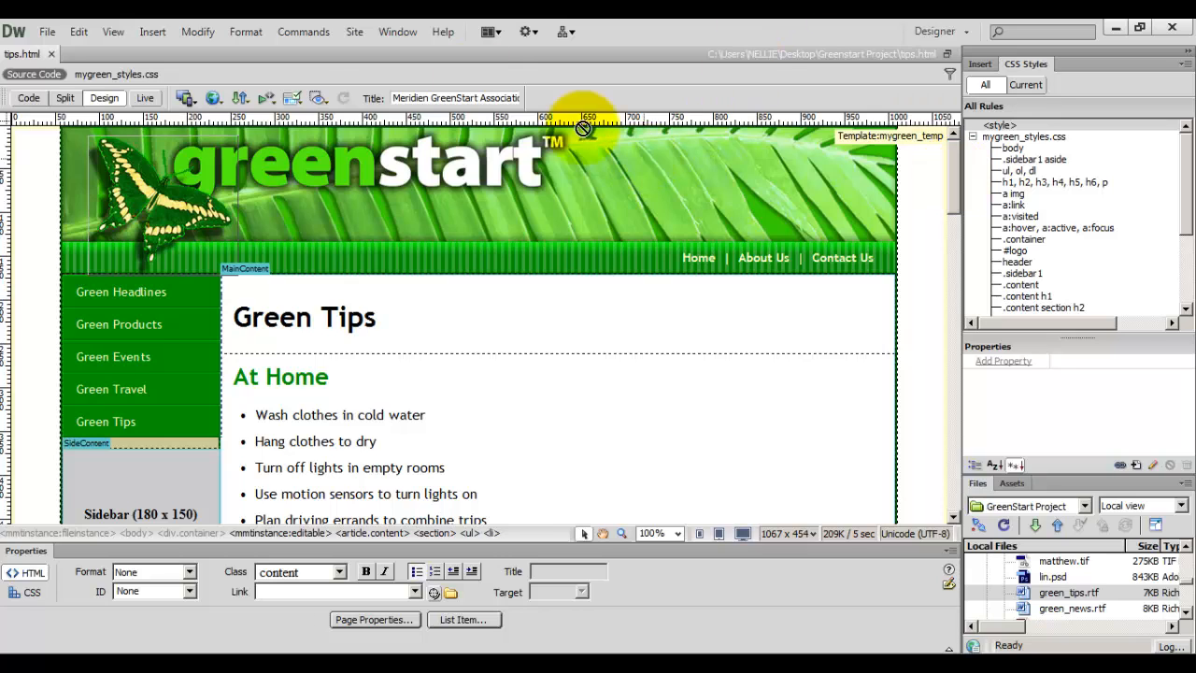
- Create a new page from the mygreen_temp template of the GreenStart Project site
{"action": "left_click", "coordinate": [53, 34]}
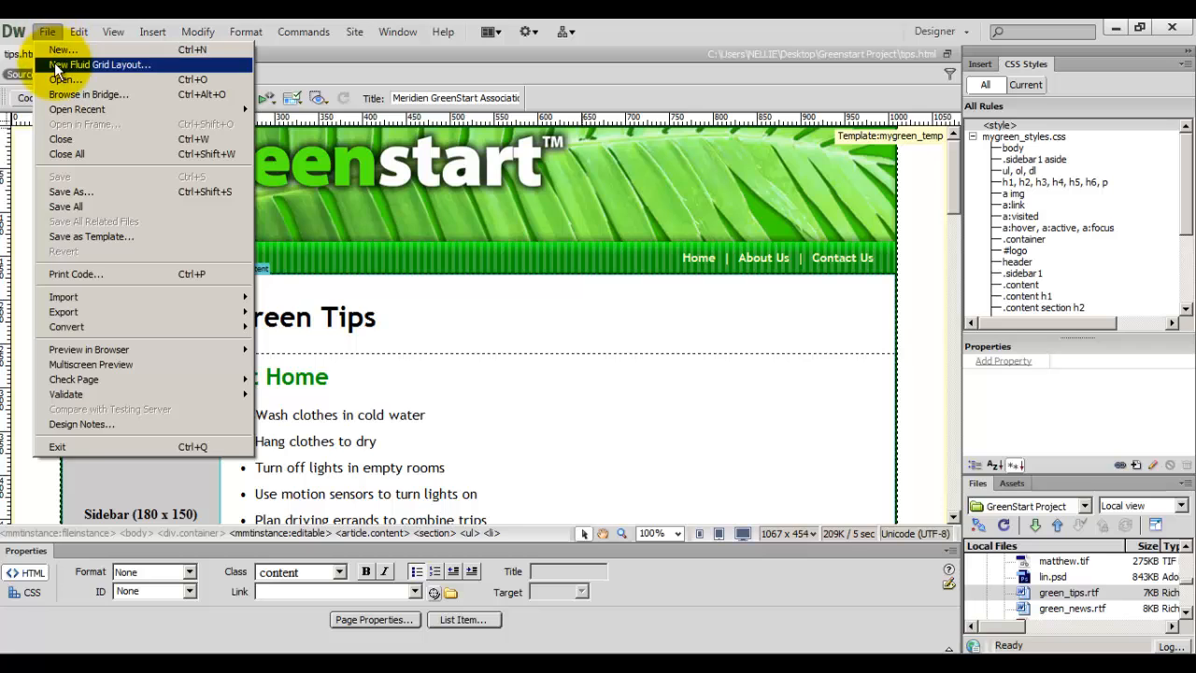
{"action": "left_click", "coordinate": [55, 52]}
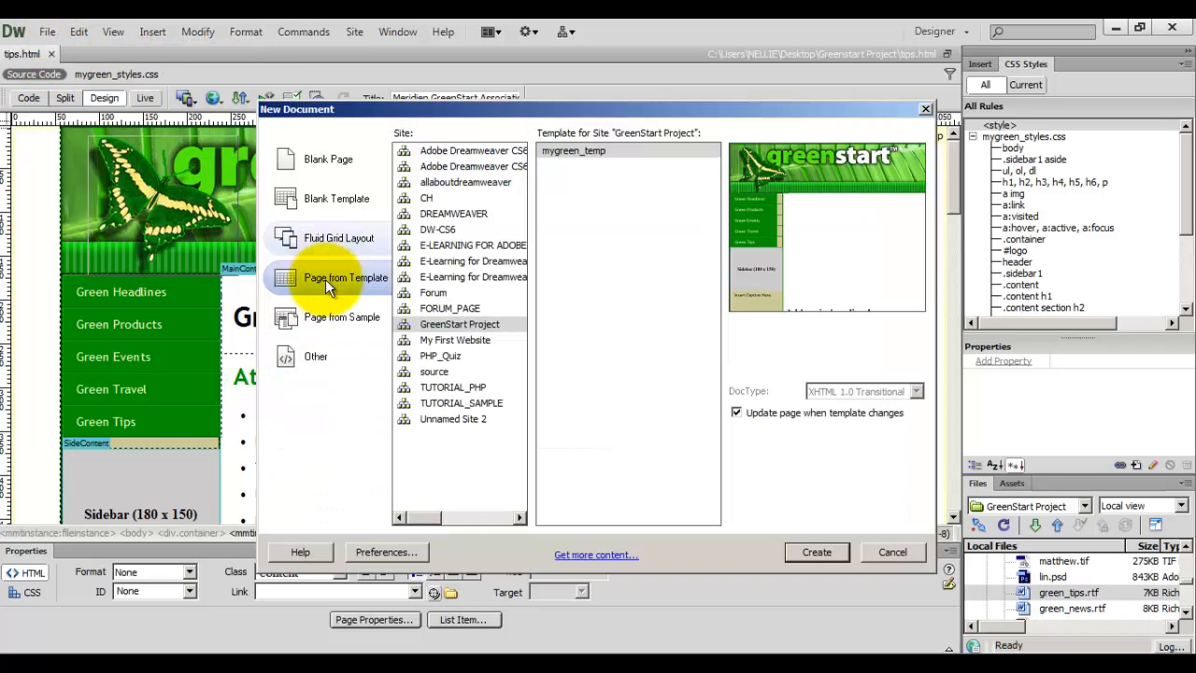
{"action": "left_click", "coordinate": [441, 326]}
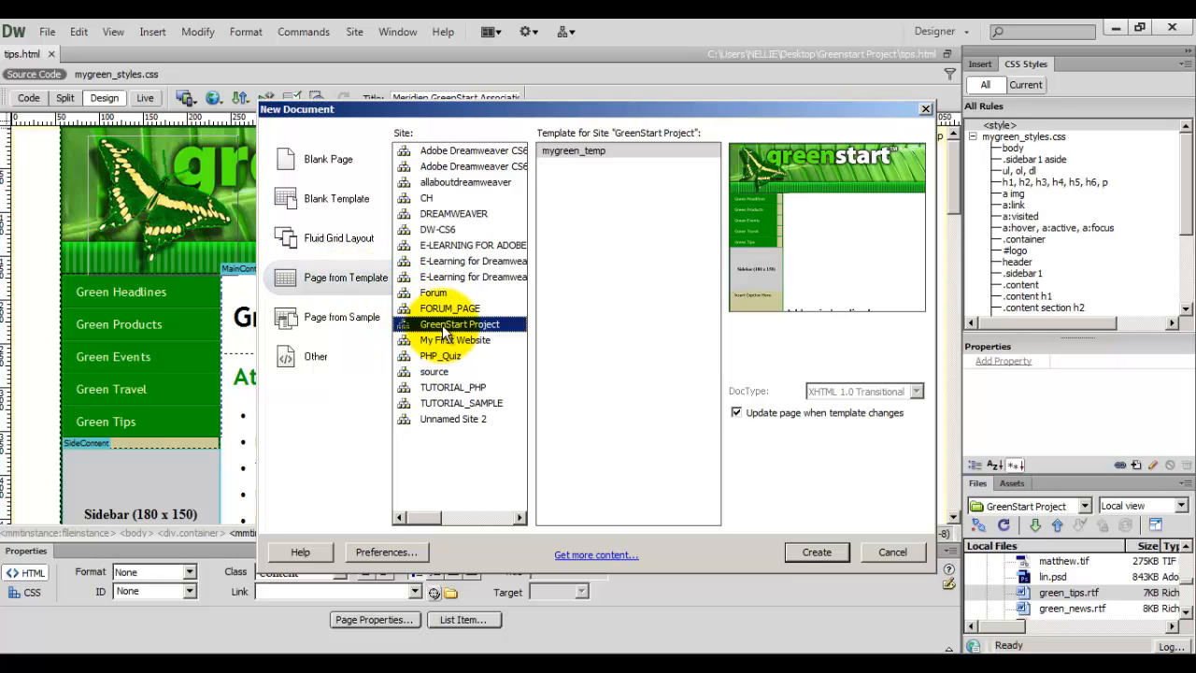
{"action": "left_click", "coordinate": [578, 153]}
{"action": "left_click", "coordinate": [821, 559]}
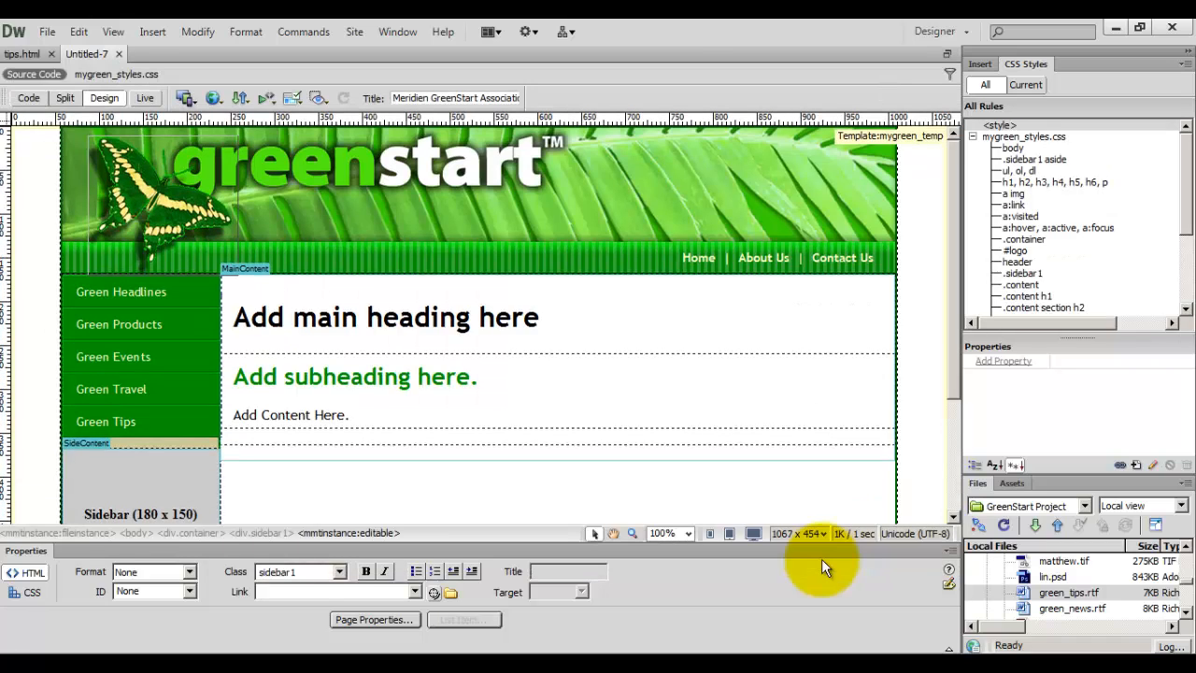
- Save the new page as contact_us.html in the Greenstart Project folder
{"action": "key", "text": "ctrl+s"}
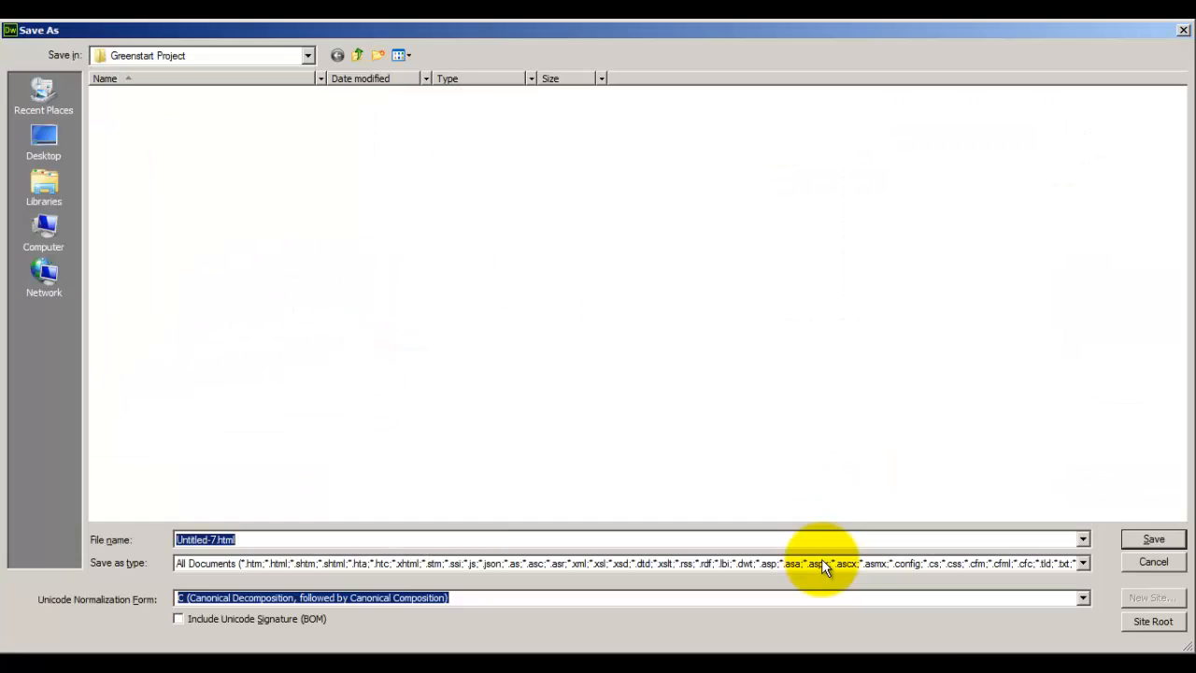
{"action": "type", "text": "c"}
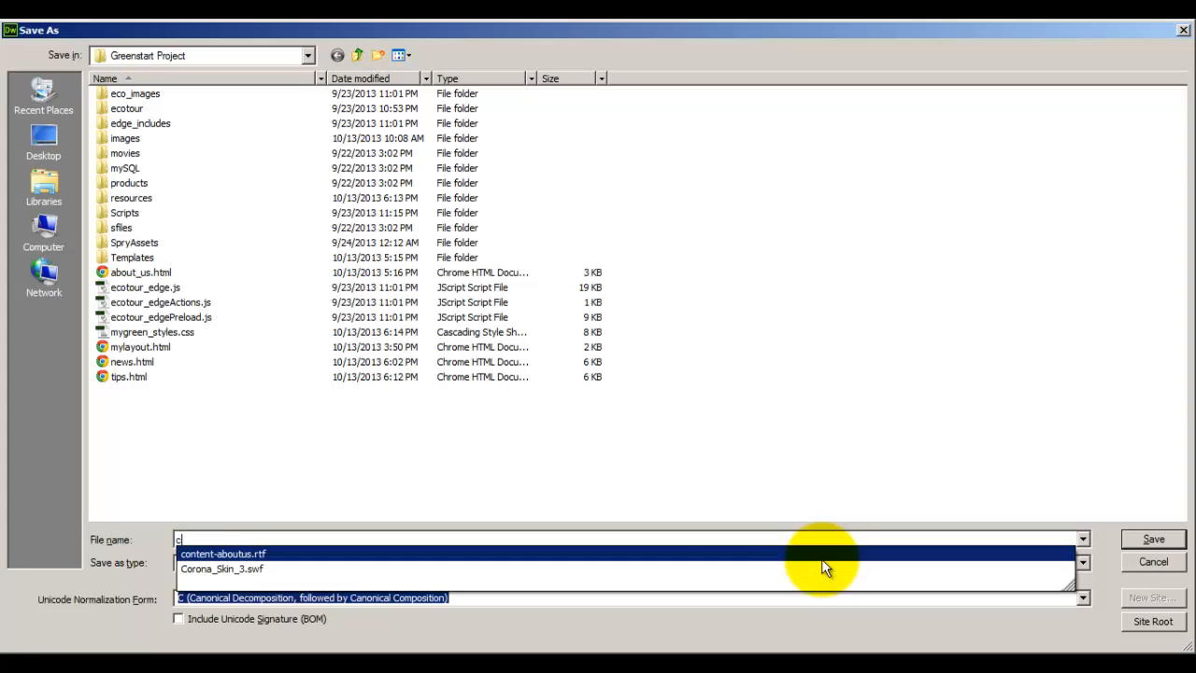
{"action": "type", "text": "ontact"}
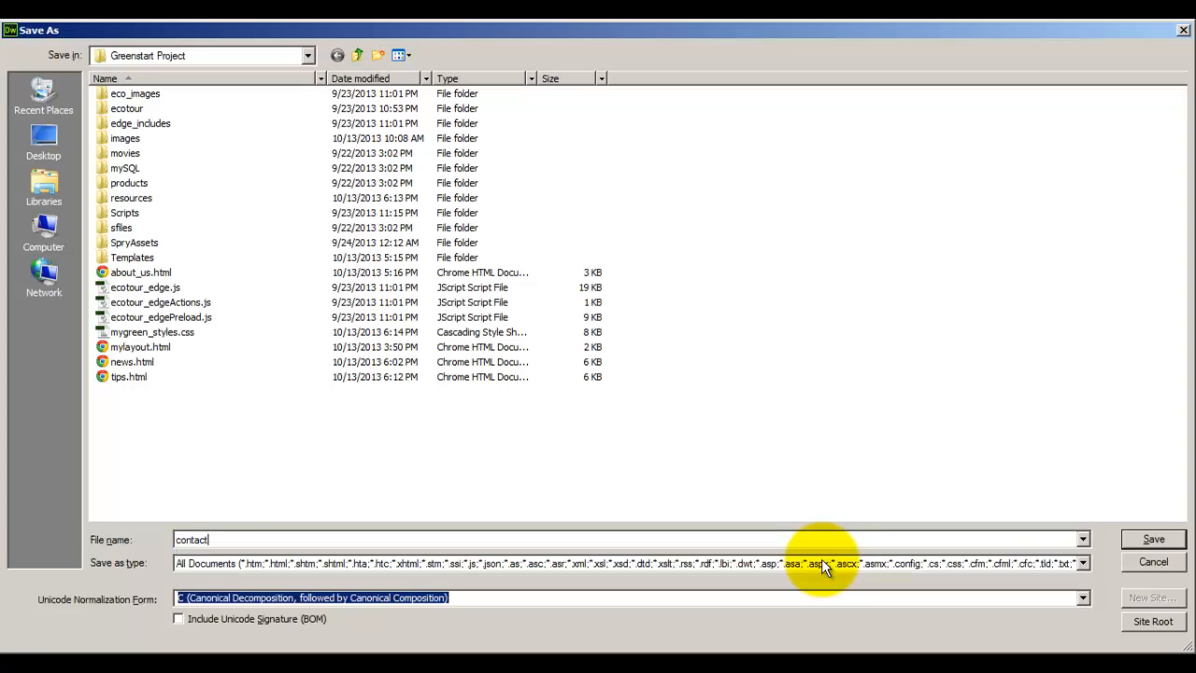
{"action": "type", "text": "_us.html"}
{"action": "key", "text": "Return"}
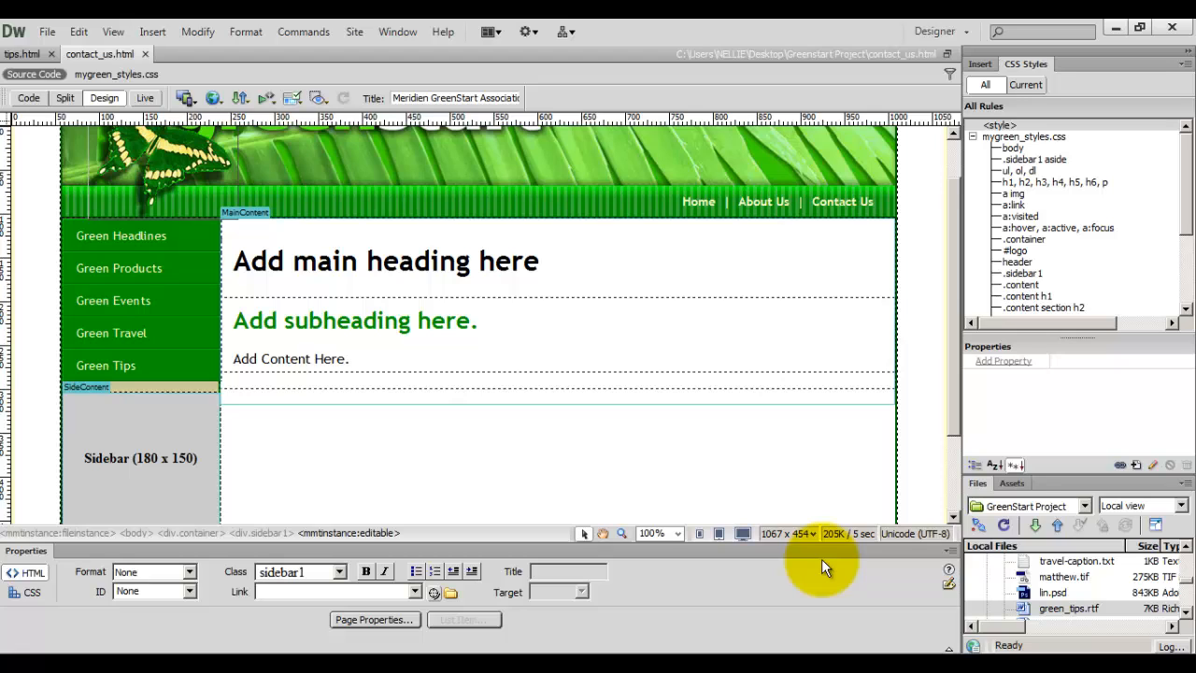
- Replace the "Add Title Here" placeholder in the page title with "Contact Meridien GreenStart"
{"action": "left_click", "coordinate": [505, 97]}
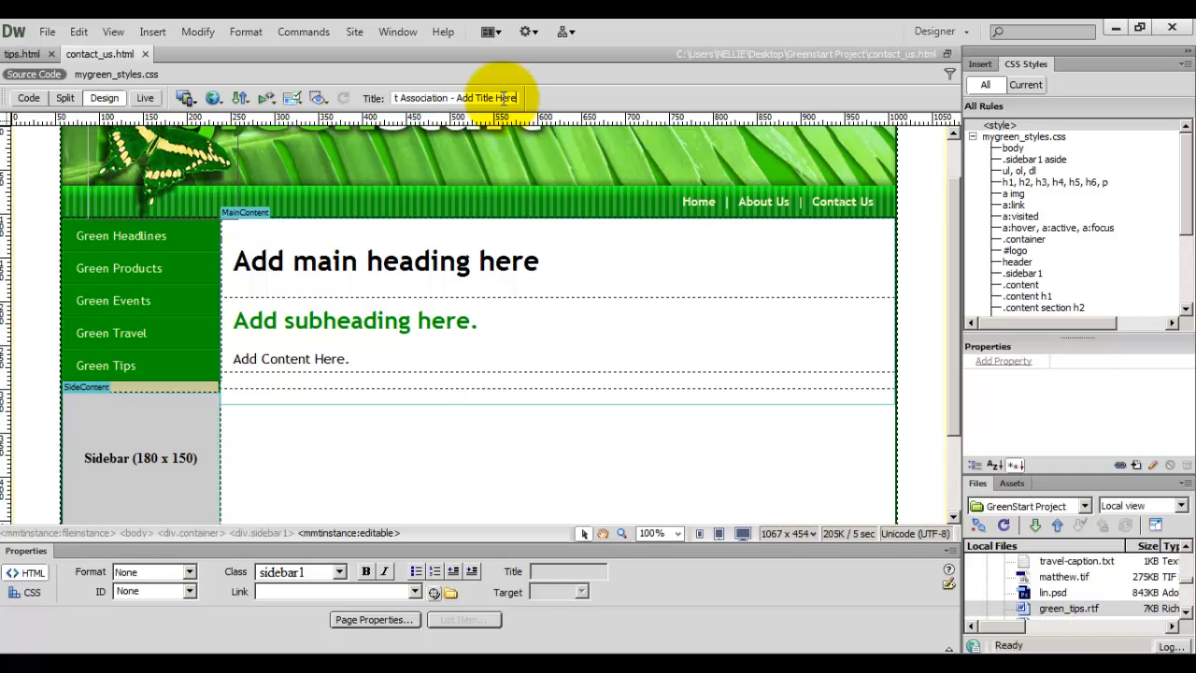
{"action": "key", "text": "BackSpace"}
{"action": "key", "text": "BackSpace"}
{"action": "key", "text": "BackSpace"}
{"action": "key", "text": "BackSpace"}
{"action": "key", "text": "BackSpace"}
{"action": "key", "text": "BackSpace"}
{"action": "key", "text": "BackSpace"}
{"action": "key", "text": "BackSpace"}
{"action": "key", "text": "BackSpace"}
{"action": "key", "text": "BackSpace"}
{"action": "key", "text": "BackSpace"}
{"action": "key", "text": "BackSpace"}
{"action": "key", "text": "BackSpace"}
{"action": "key", "text": "BackSpace"}
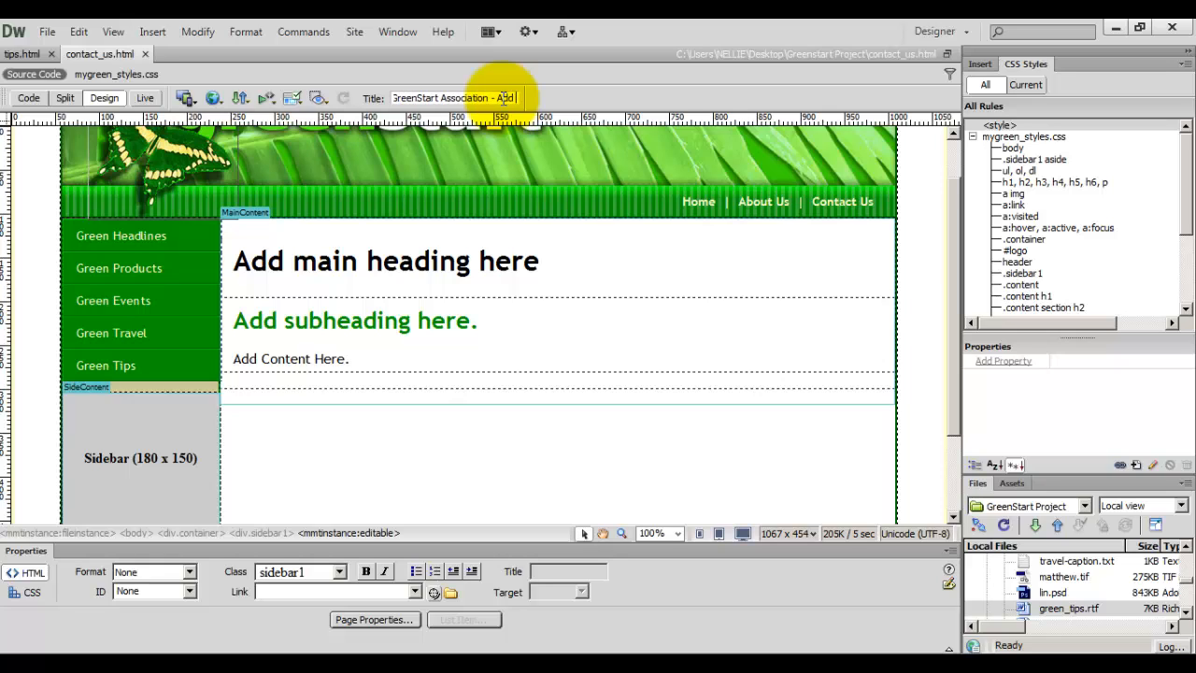
{"action": "type", "text": "C"}
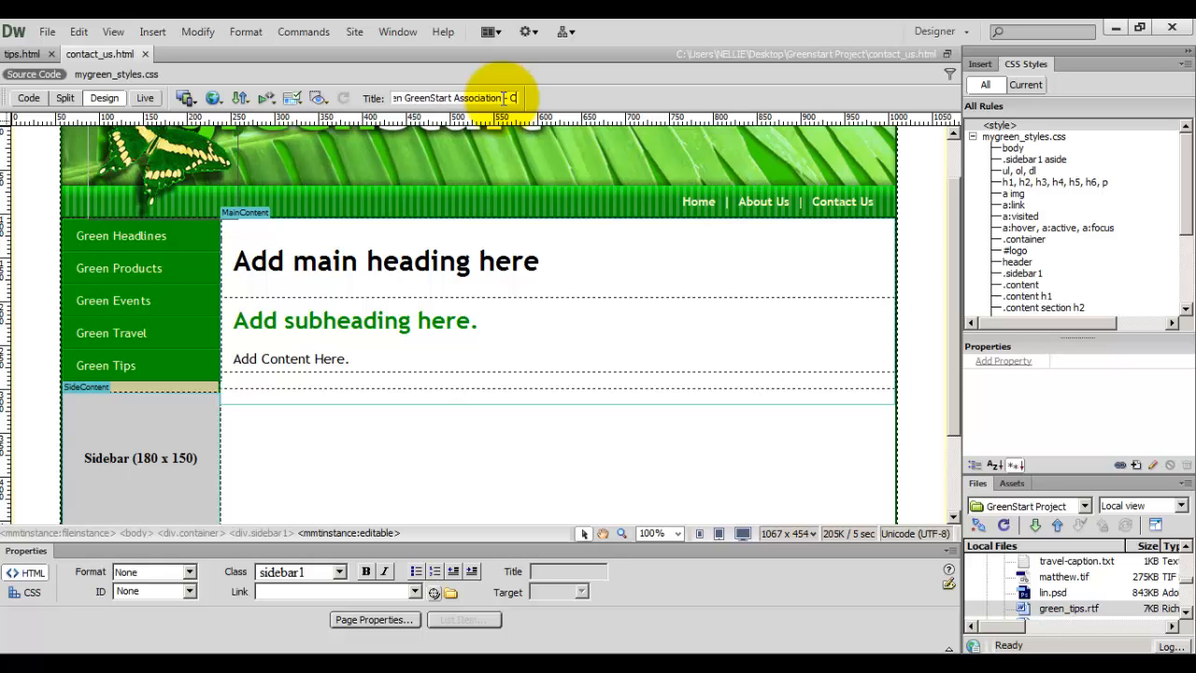
{"action": "type", "text": "ontact Meridien"}
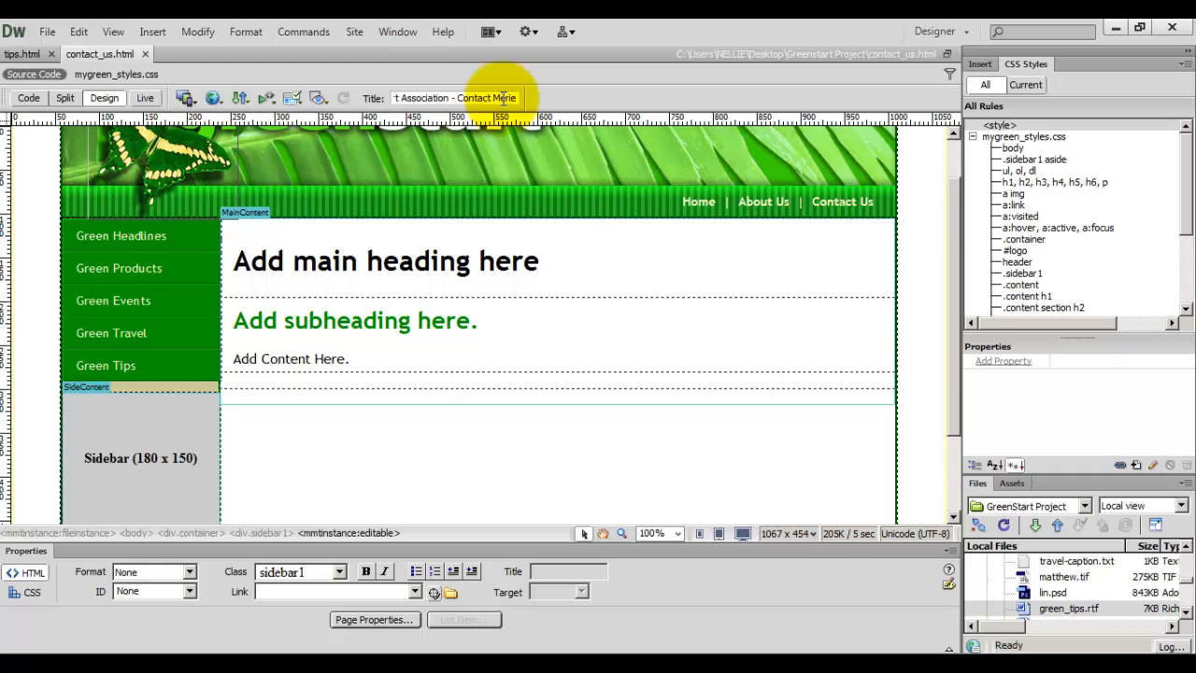
{"action": "type", "text": " Gre"}
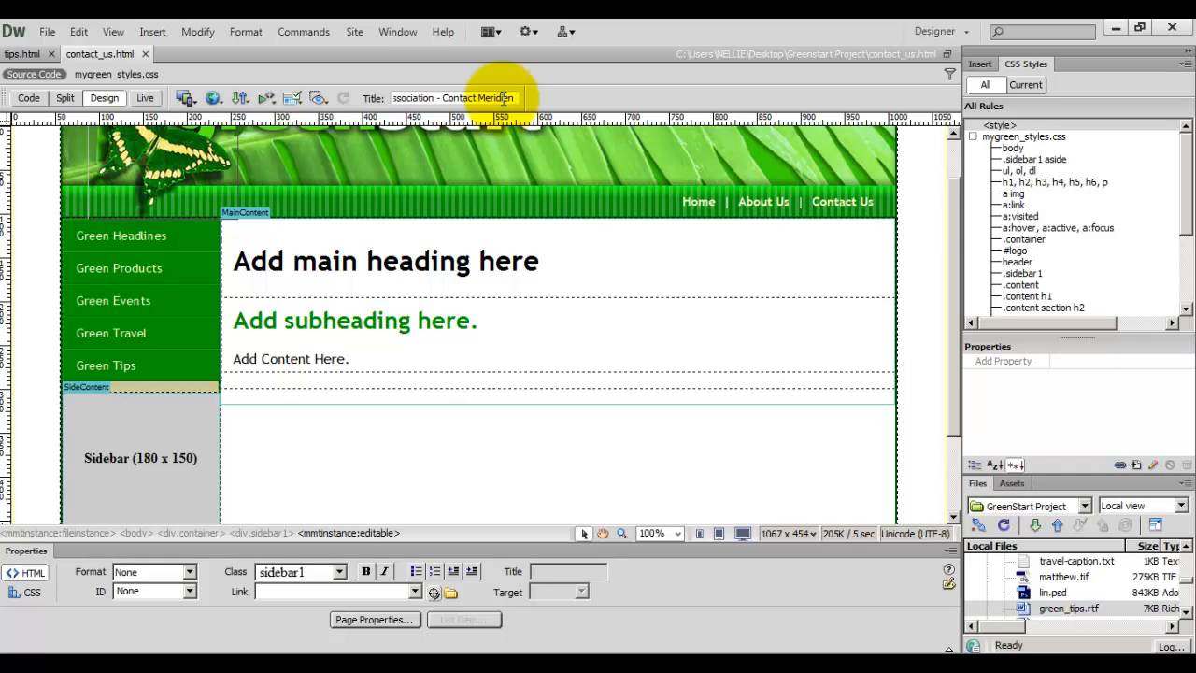
{"action": "type", "text": "enStart"}
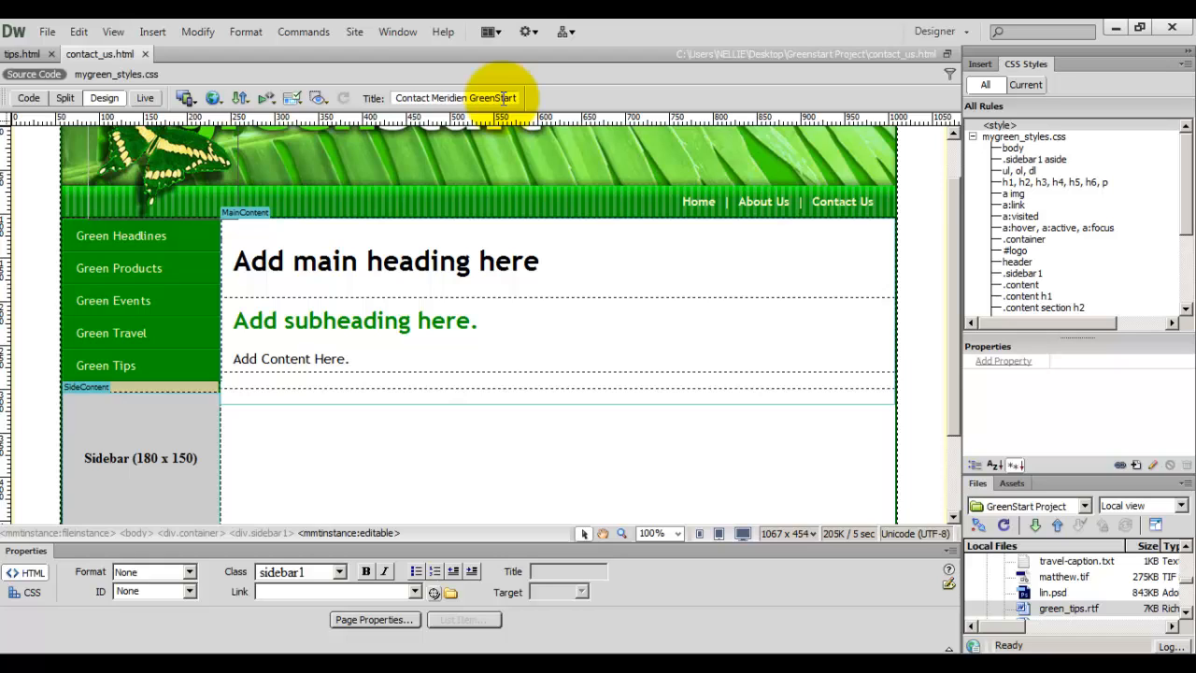
{"action": "key", "text": "Return"}
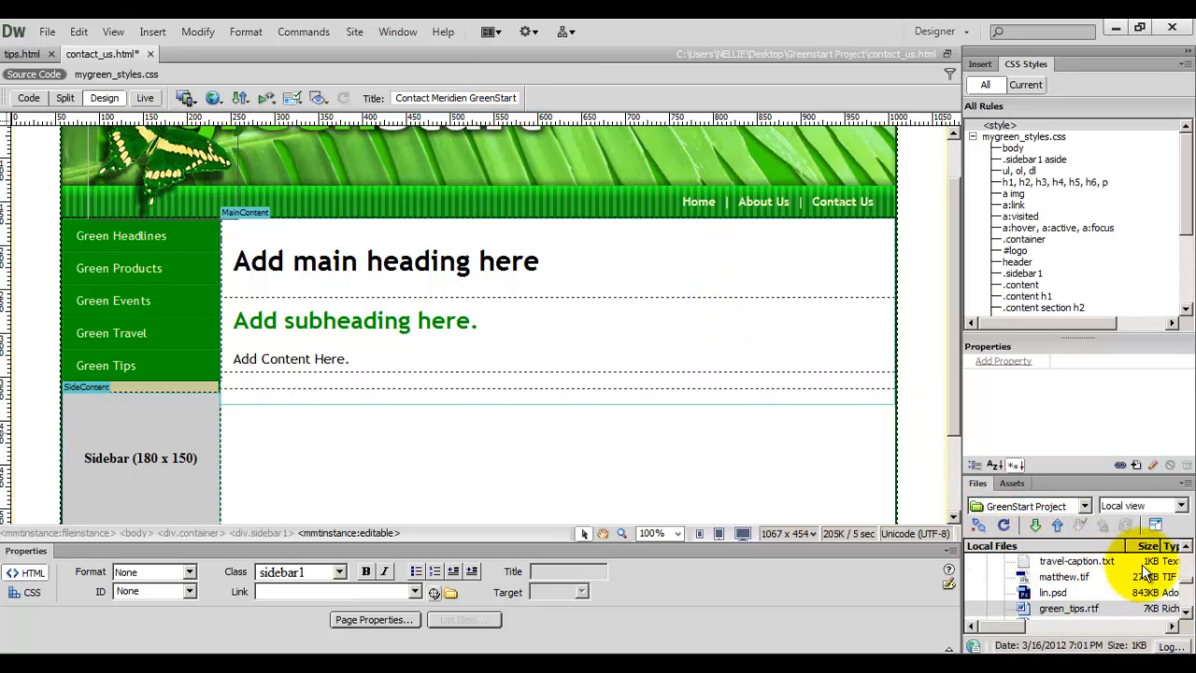
- Open contact_us.rtf from the site files in Word, maximize it at 100% zoom and look through its text
{"action": "left_click_drag", "start_coordinate": [1187, 580], "coordinate": [1187, 587]}
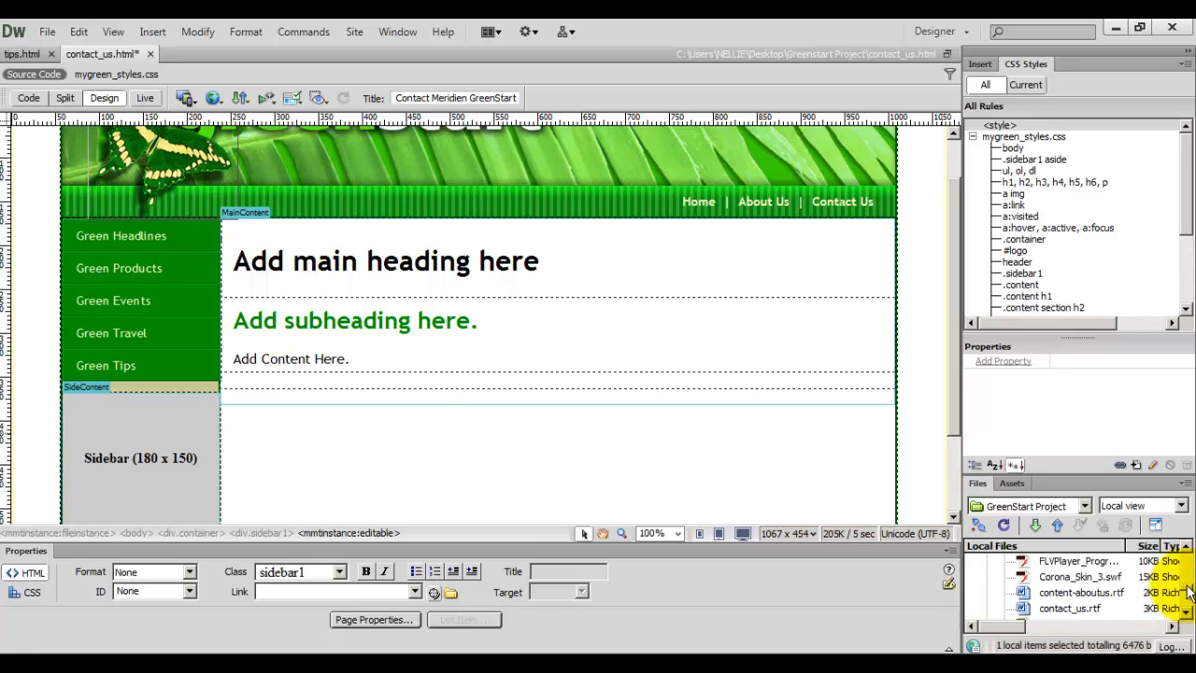
{"action": "left_click", "coordinate": [1071, 608]}
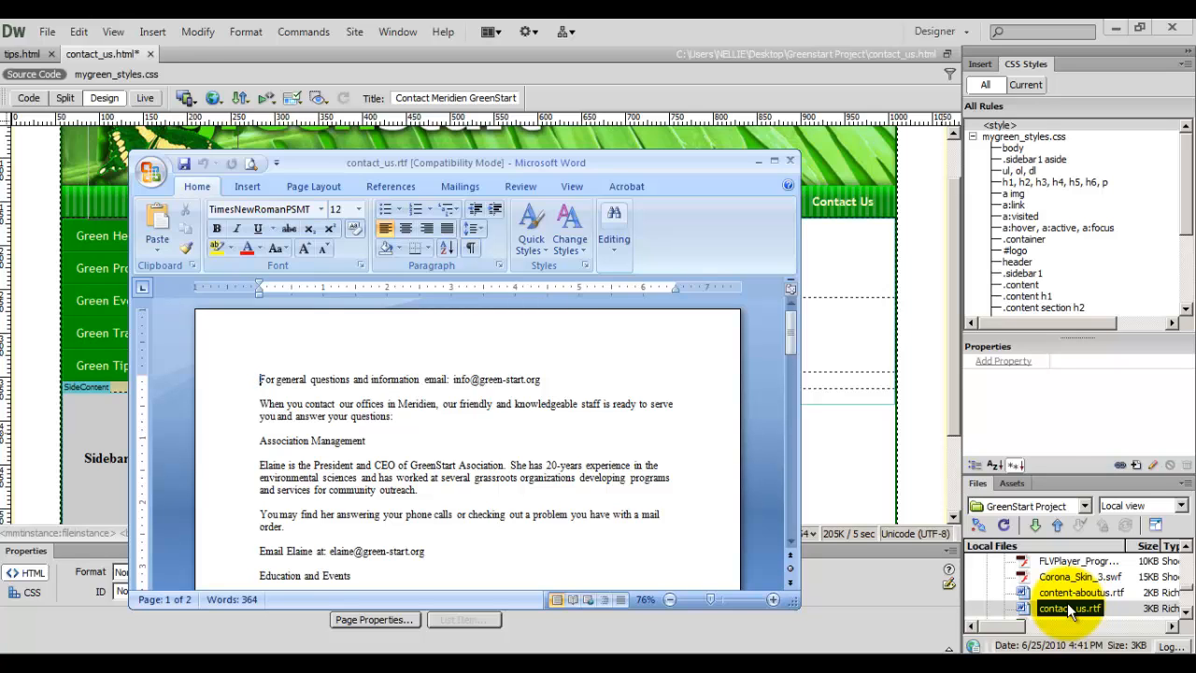
{"action": "left_click", "coordinate": [769, 160]}
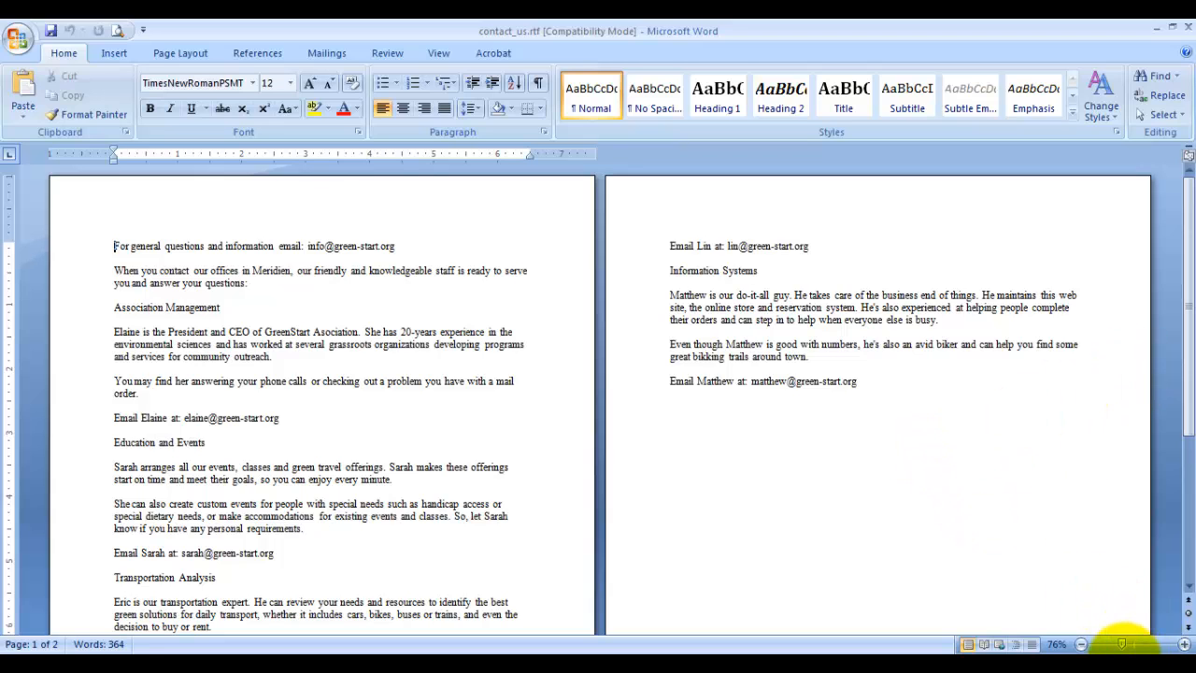
{"action": "left_click", "coordinate": [1128, 645]}
{"action": "left_click_drag", "start_coordinate": [1128, 645], "coordinate": [1131, 645]}
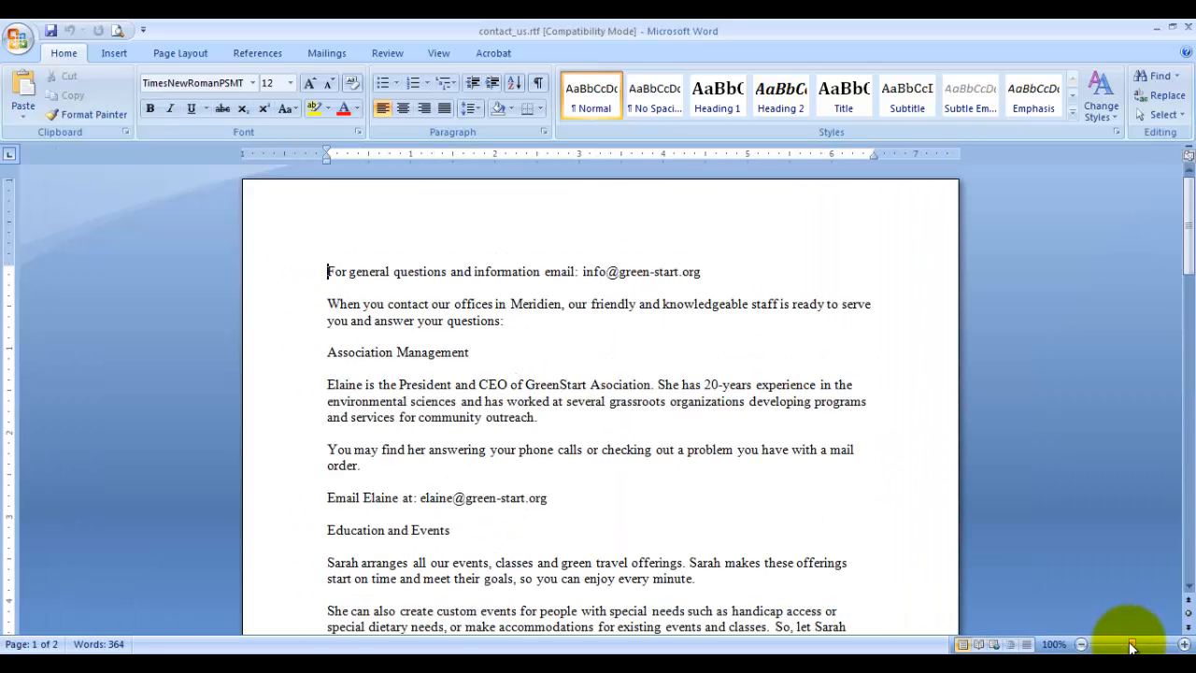
{"action": "left_click", "coordinate": [1188, 565]}
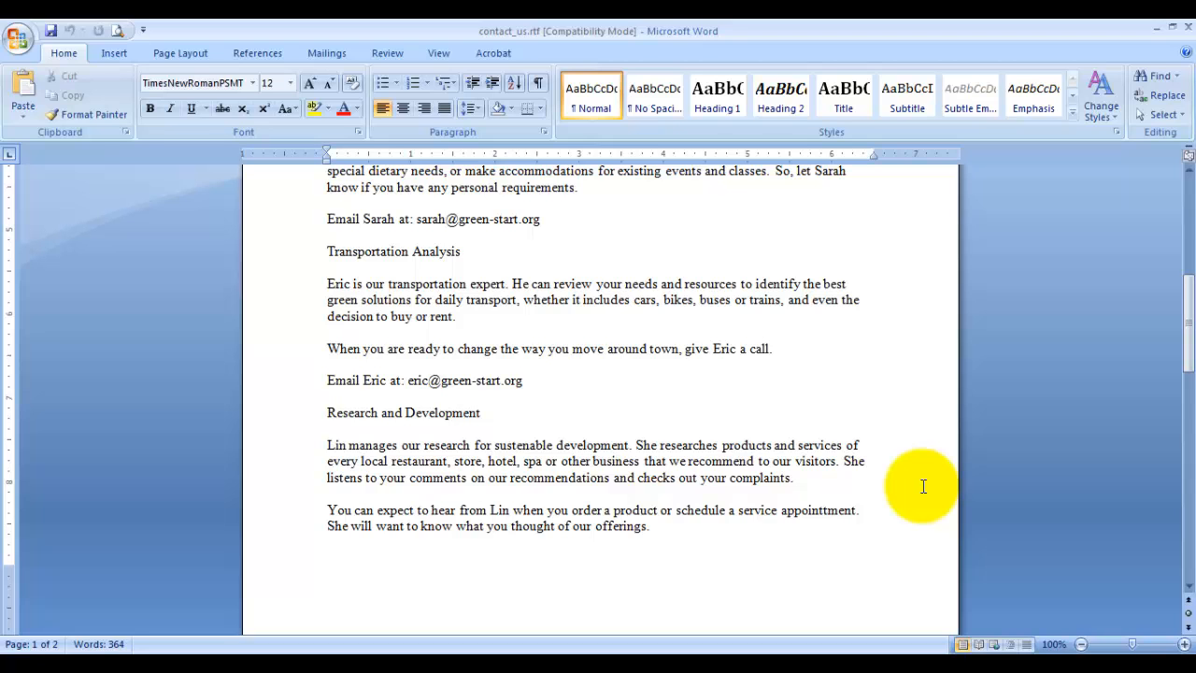
{"action": "left_click_drag", "start_coordinate": [1187, 318], "coordinate": [1190, 168]}
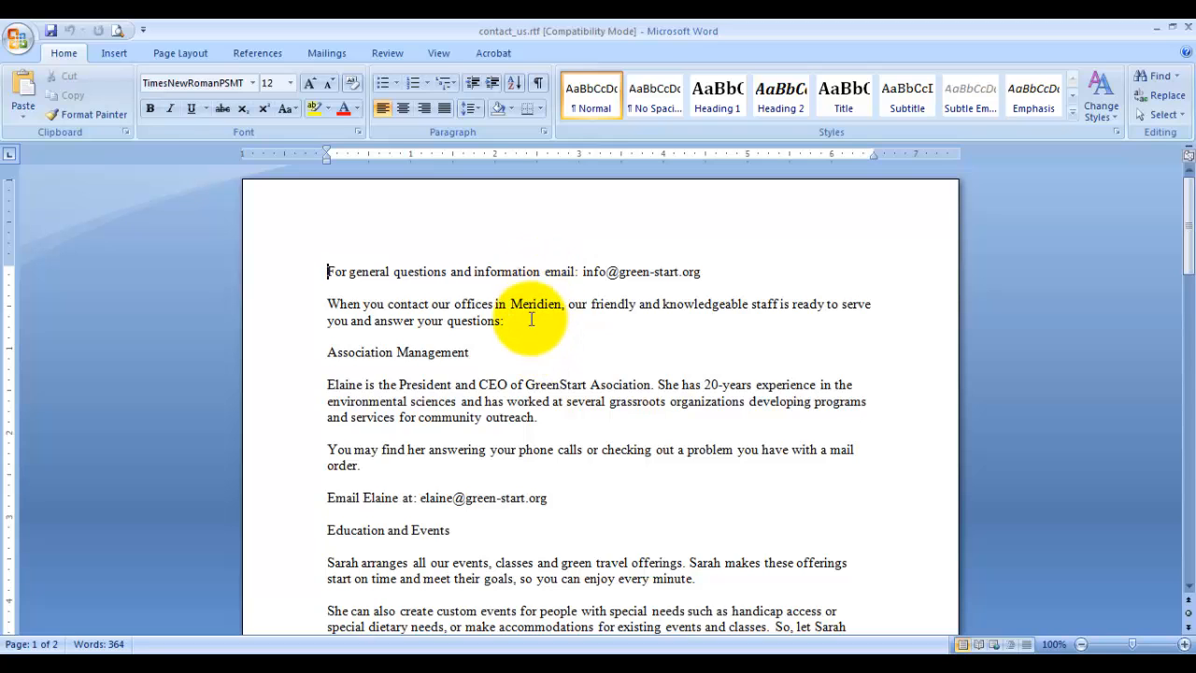
- Copy the two introductory paragraphs above "Association Management" and delete them from the Word document
{"action": "left_click_drag", "start_coordinate": [529, 321], "coordinate": [310, 272]}
{"action": "key", "text": "ctrl+c"}
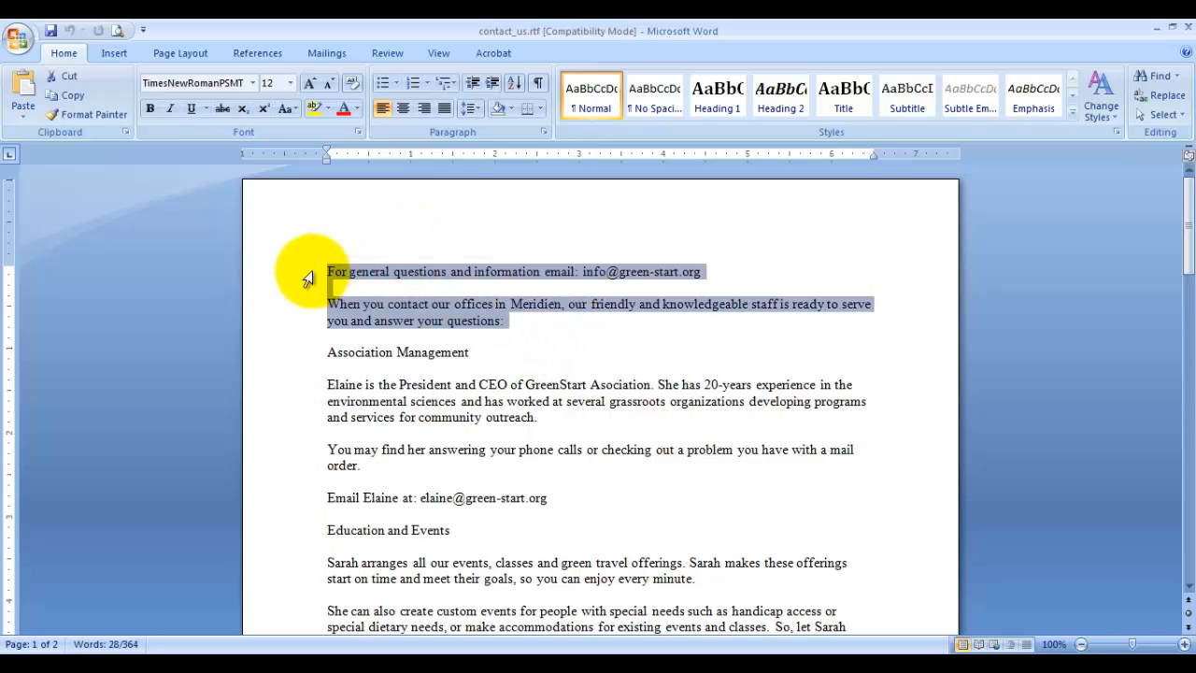
{"action": "key", "text": "Delete"}
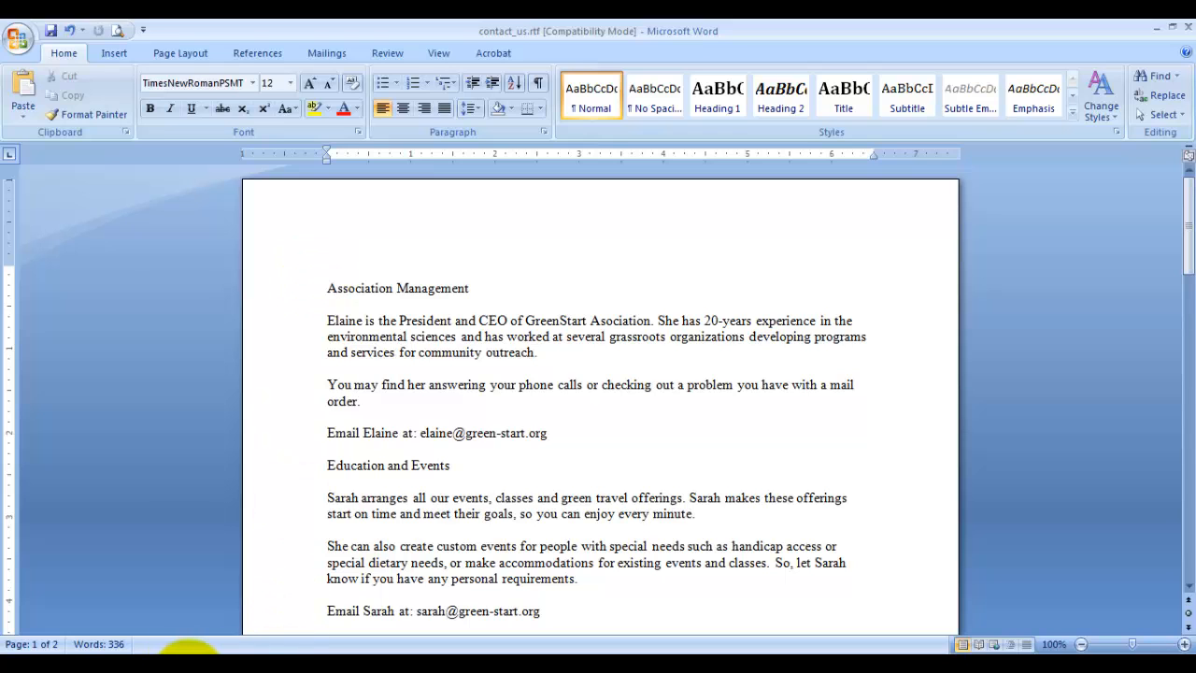
- Switch to Dreamweaver and replace the placeholder main heading with "Contact Meridien GreenStart"
{"action": "left_click", "coordinate": [197, 665]}
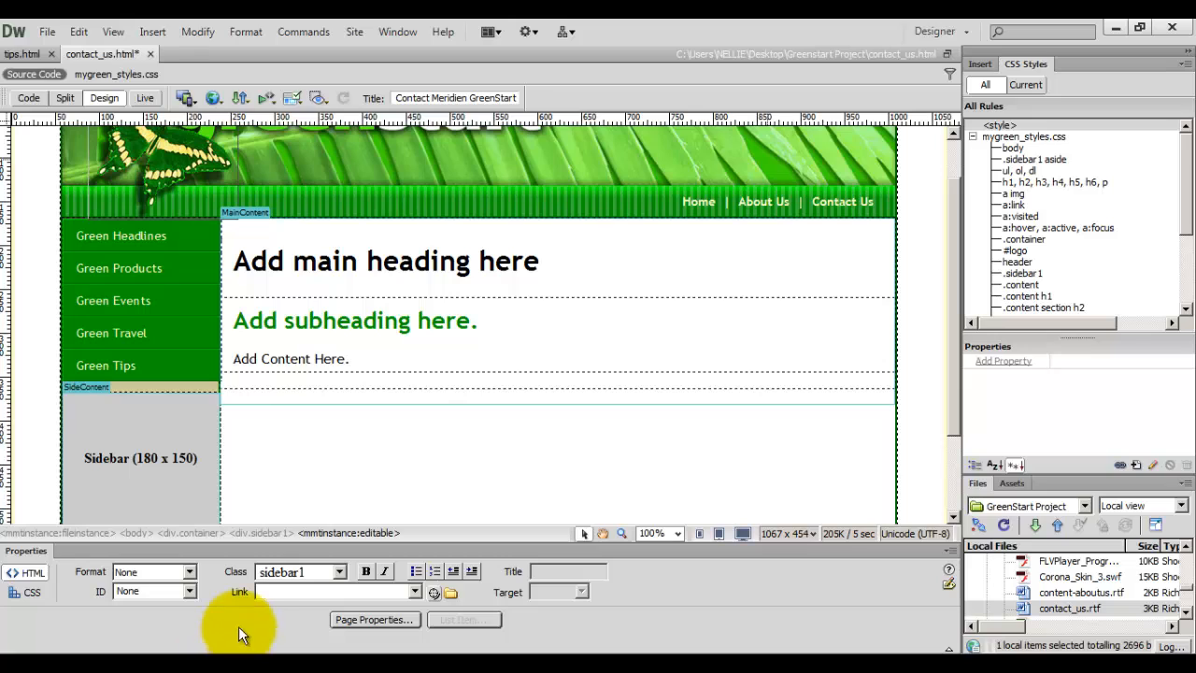
{"action": "triple_click", "coordinate": [406, 271]}
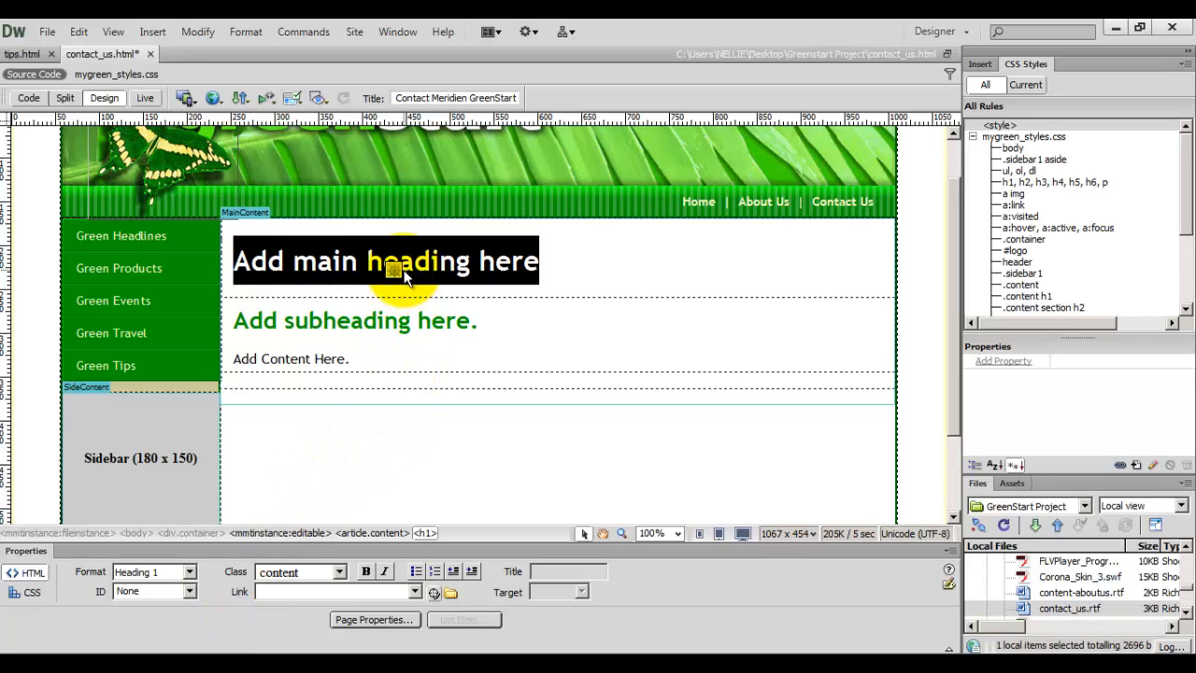
{"action": "key", "text": "BackSpace"}
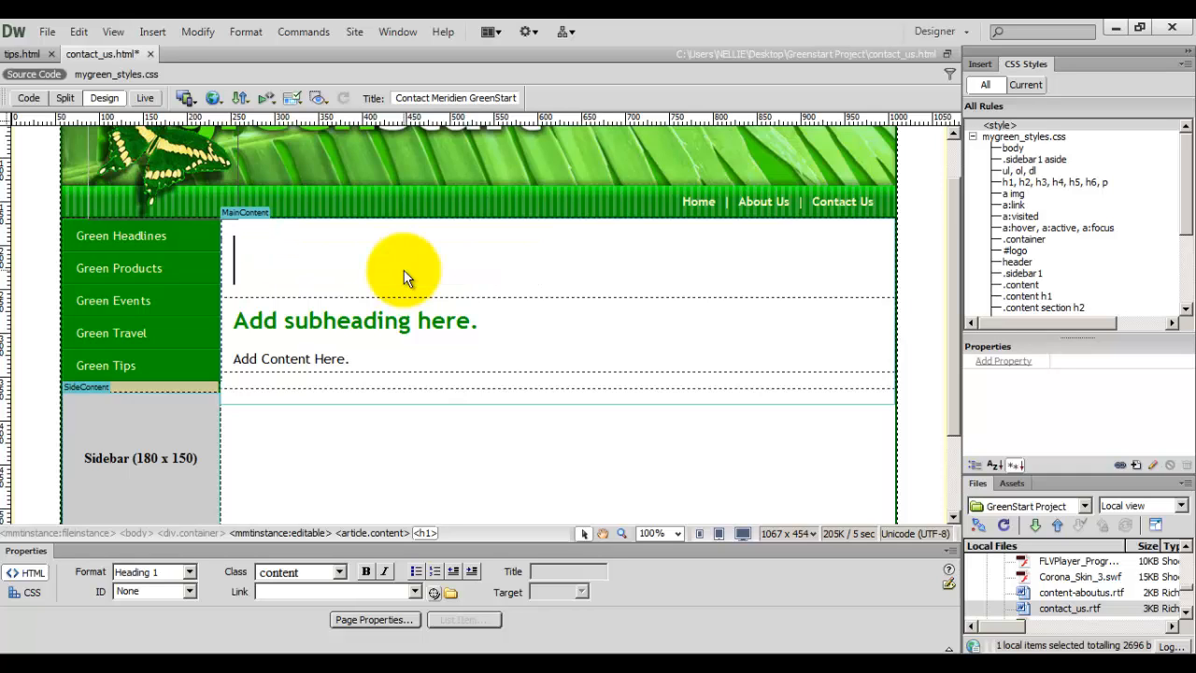
{"action": "type", "text": "Conts"}
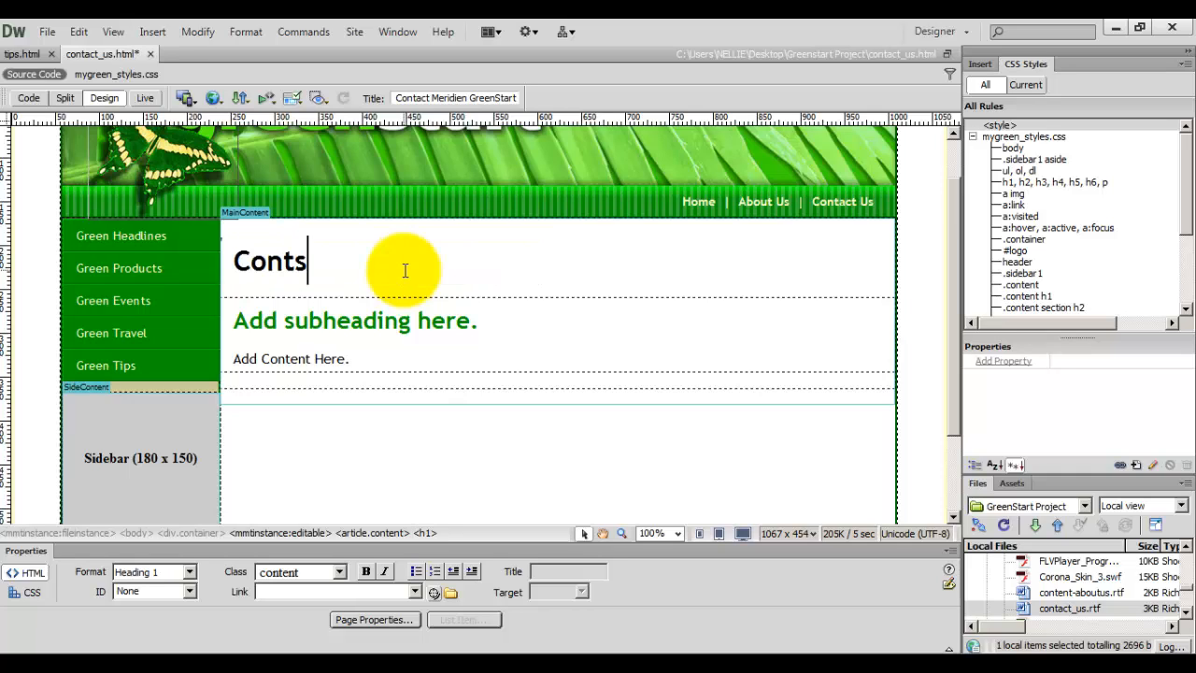
{"action": "key", "text": "BackSpace"}
{"action": "type", "text": "act Merid"}
{"action": "key", "text": "BackSpace"}
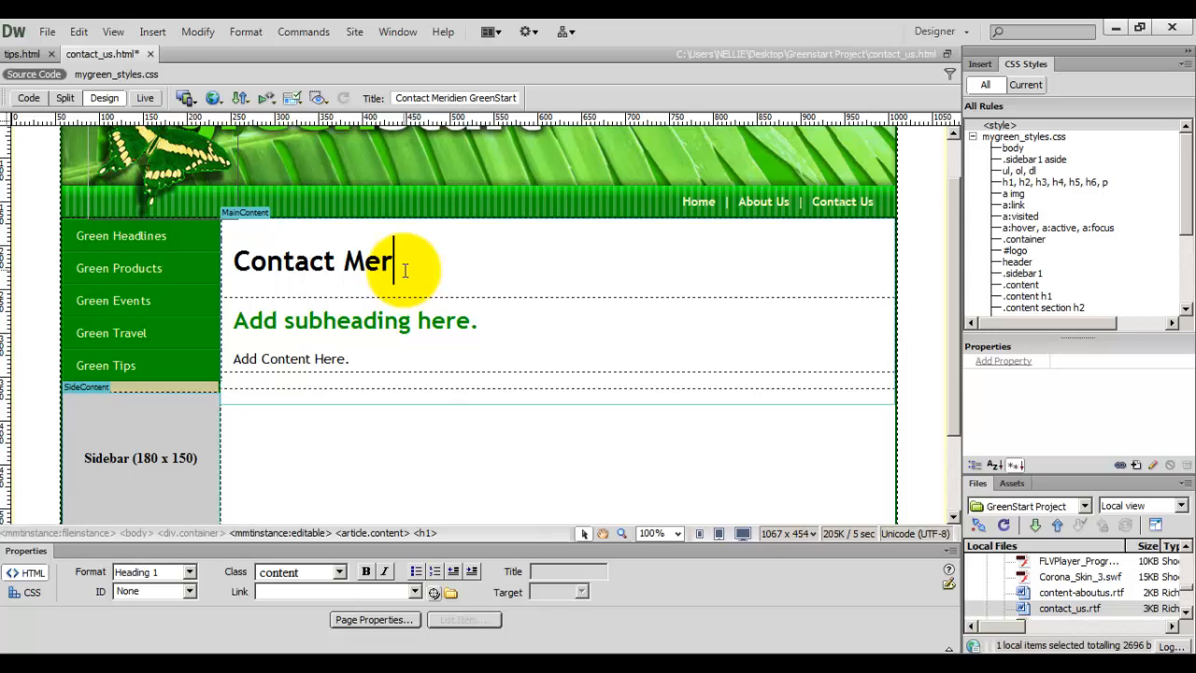
{"action": "type", "text": "idien GreenStart"}
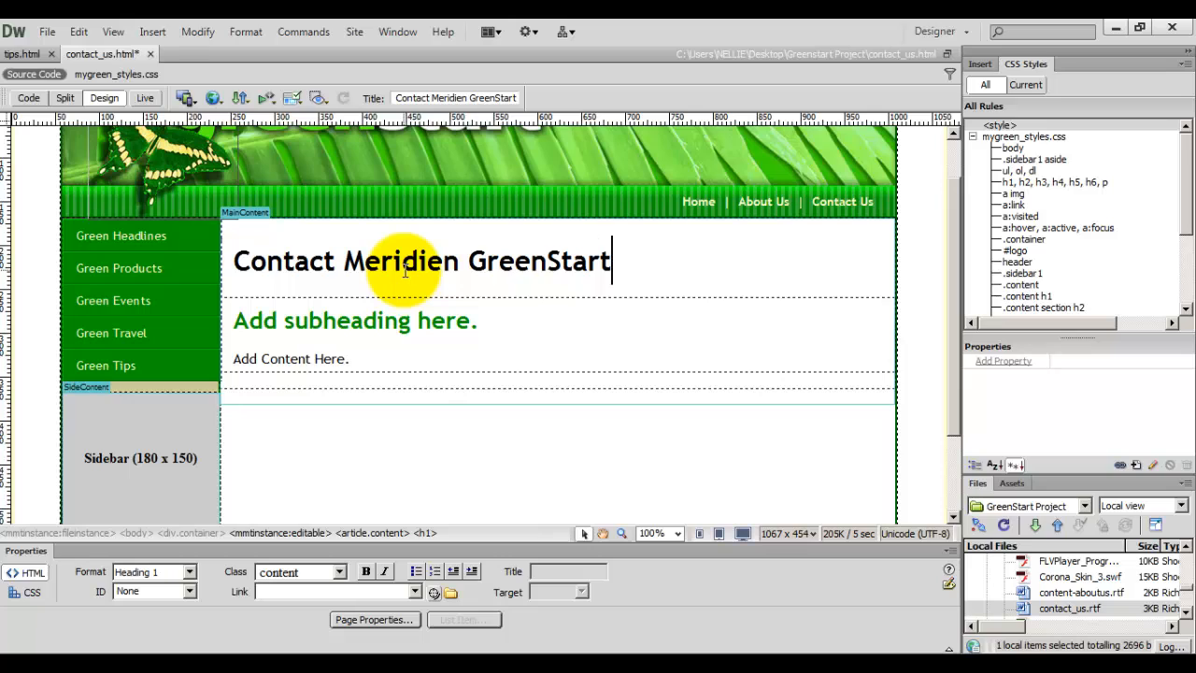
- Paste the copied introductory paragraphs on a new line below the main heading
{"action": "key", "text": "Return"}
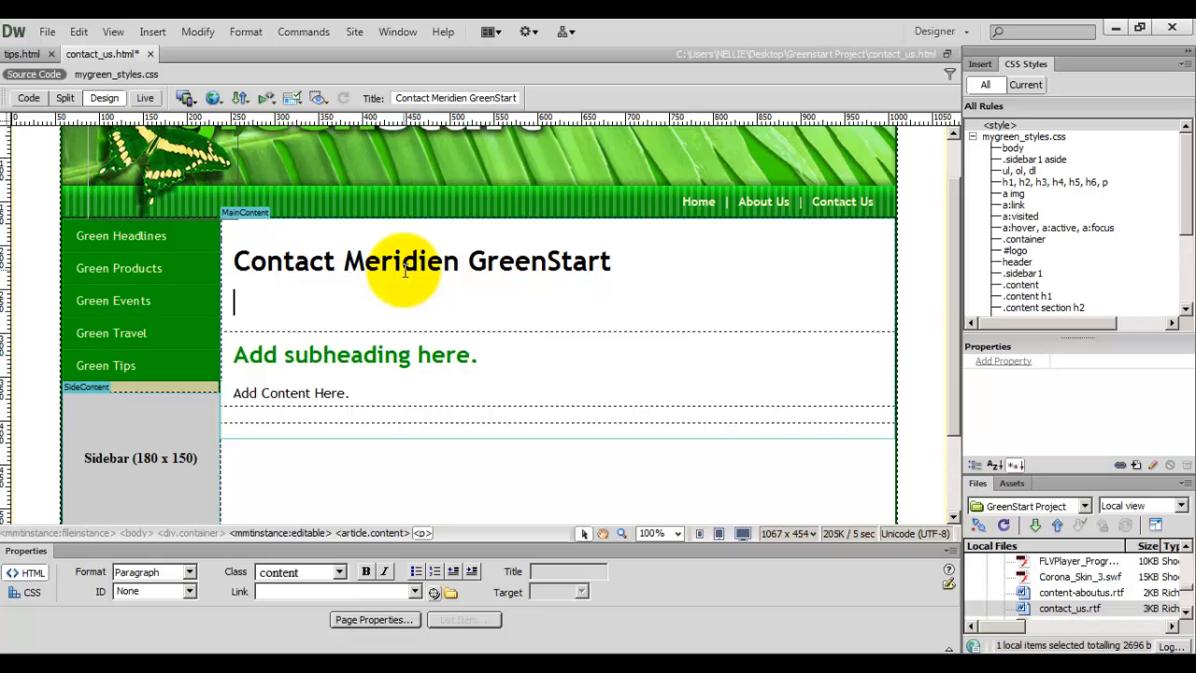
{"action": "key", "text": "ctrl+v"}
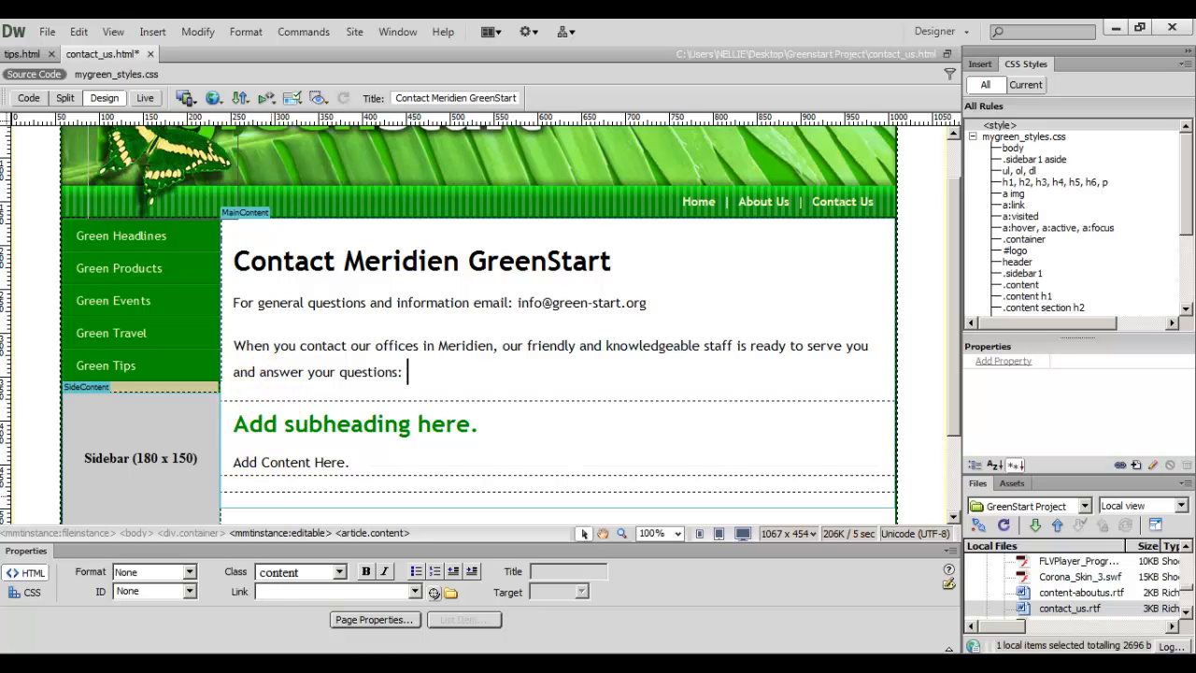
- Switch to Word and cut the Association Management section, from its heading through its e-mail line
{"action": "left_click", "coordinate": [341, 655]}
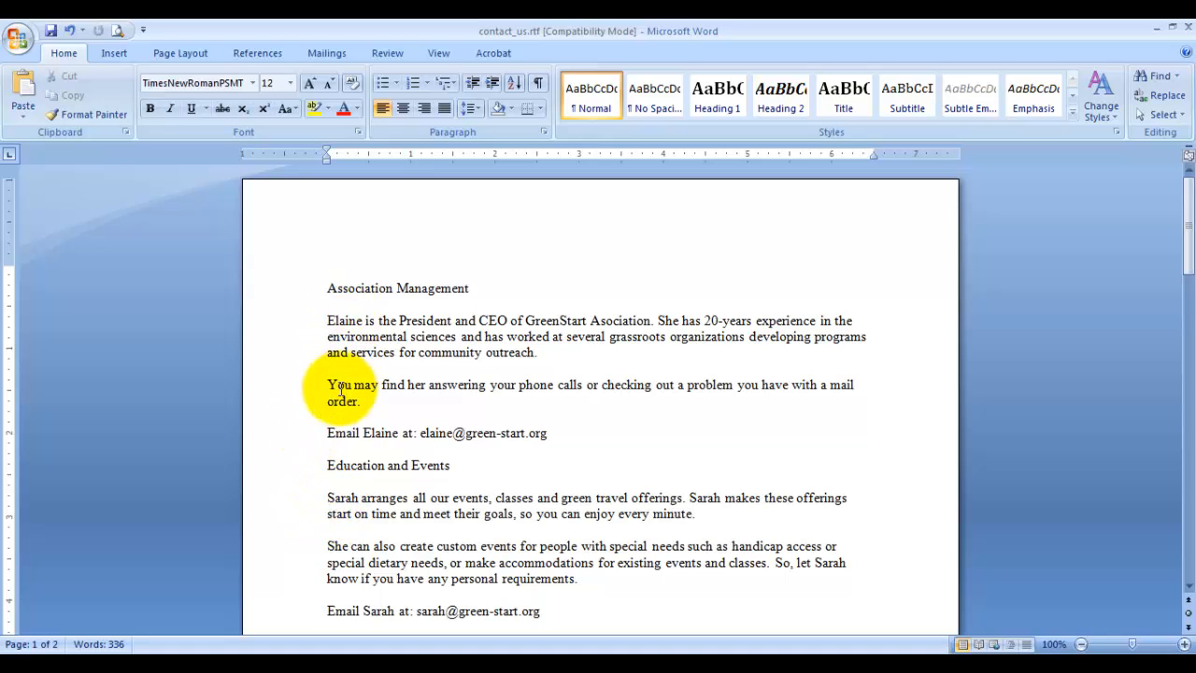
{"action": "double_click", "coordinate": [325, 296]}
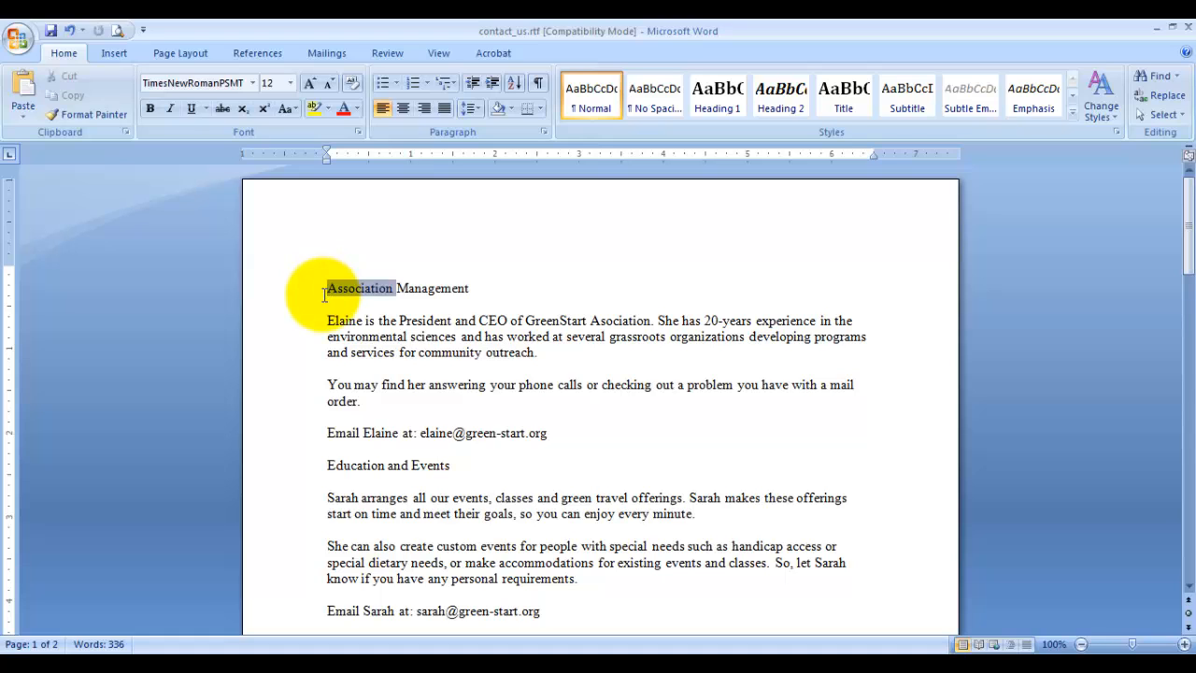
{"action": "left_click_drag", "start_coordinate": [326, 295], "coordinate": [354, 456]}
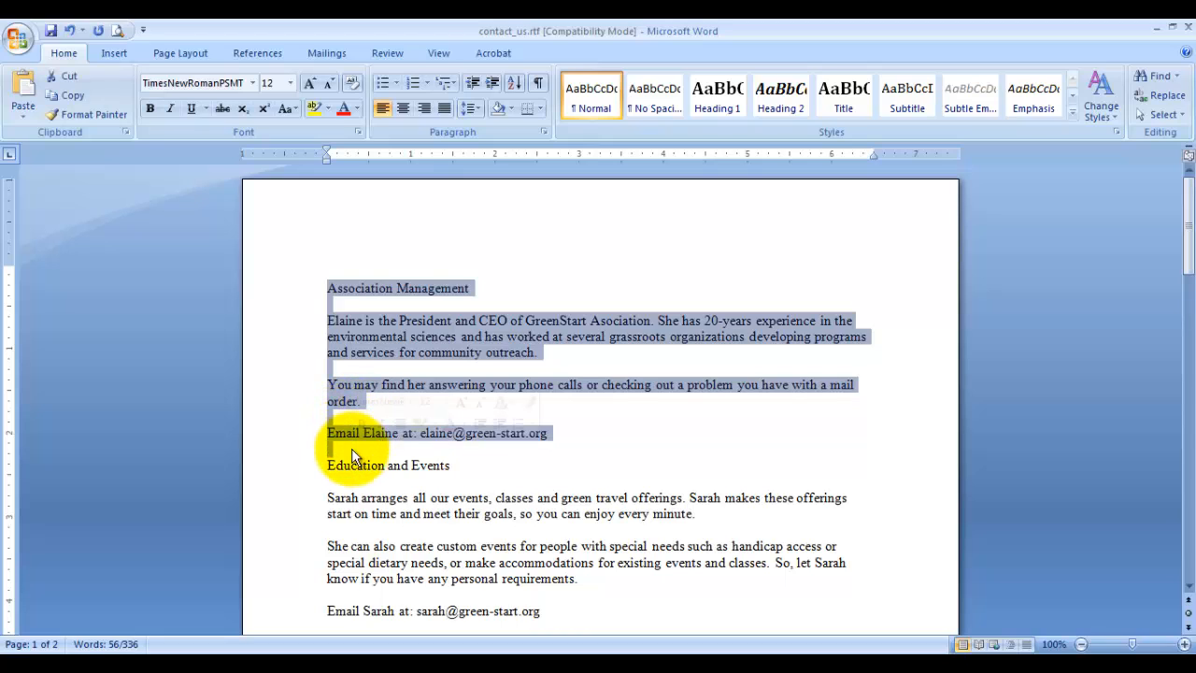
{"action": "left_click", "coordinate": [330, 286]}
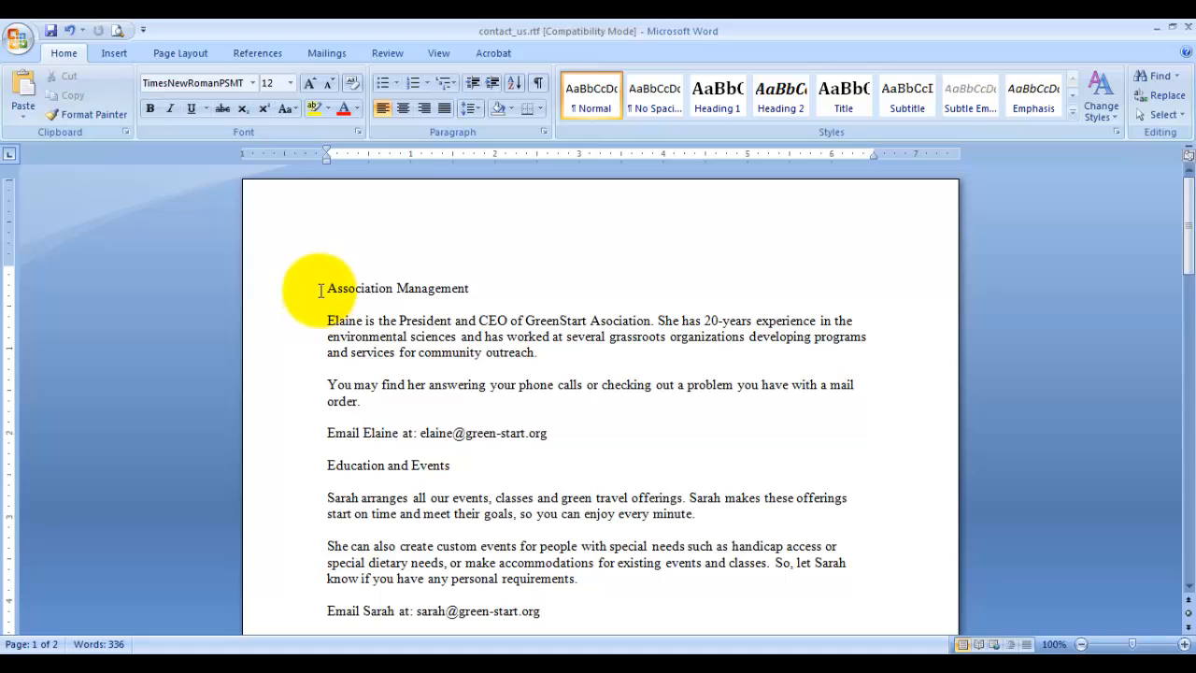
{"action": "left_click_drag", "start_coordinate": [320, 288], "coordinate": [435, 361]}
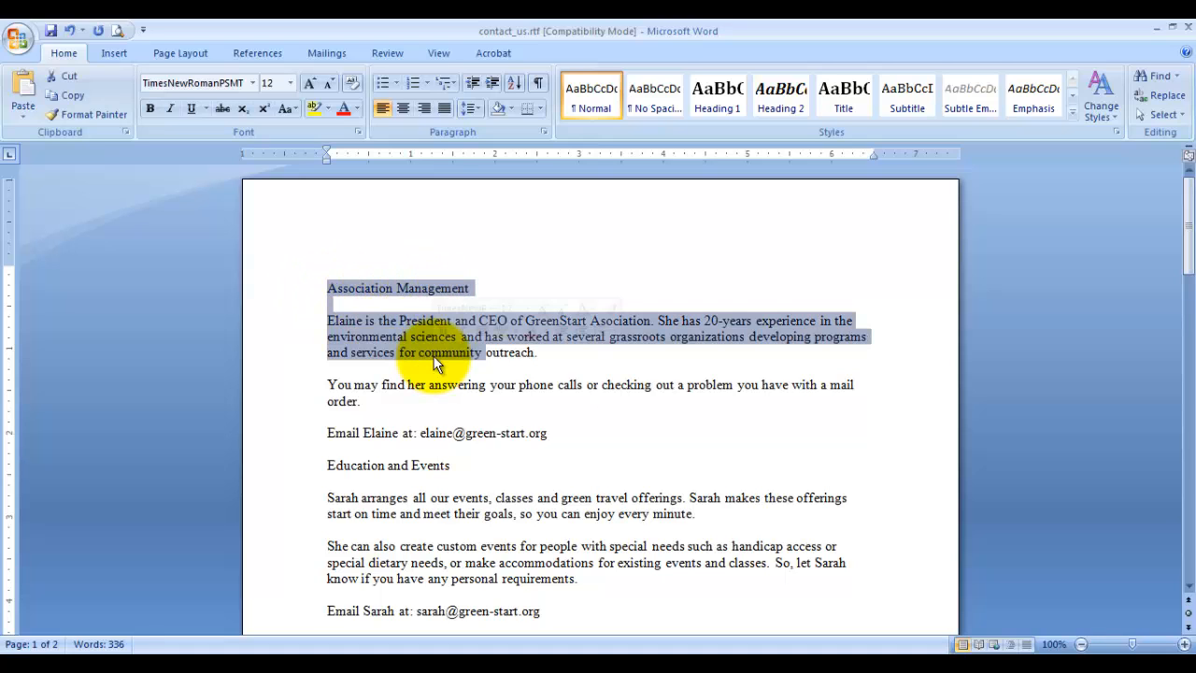
{"action": "left_click", "coordinate": [402, 327]}
{"action": "left_click_drag", "start_coordinate": [325, 279], "coordinate": [545, 435]}
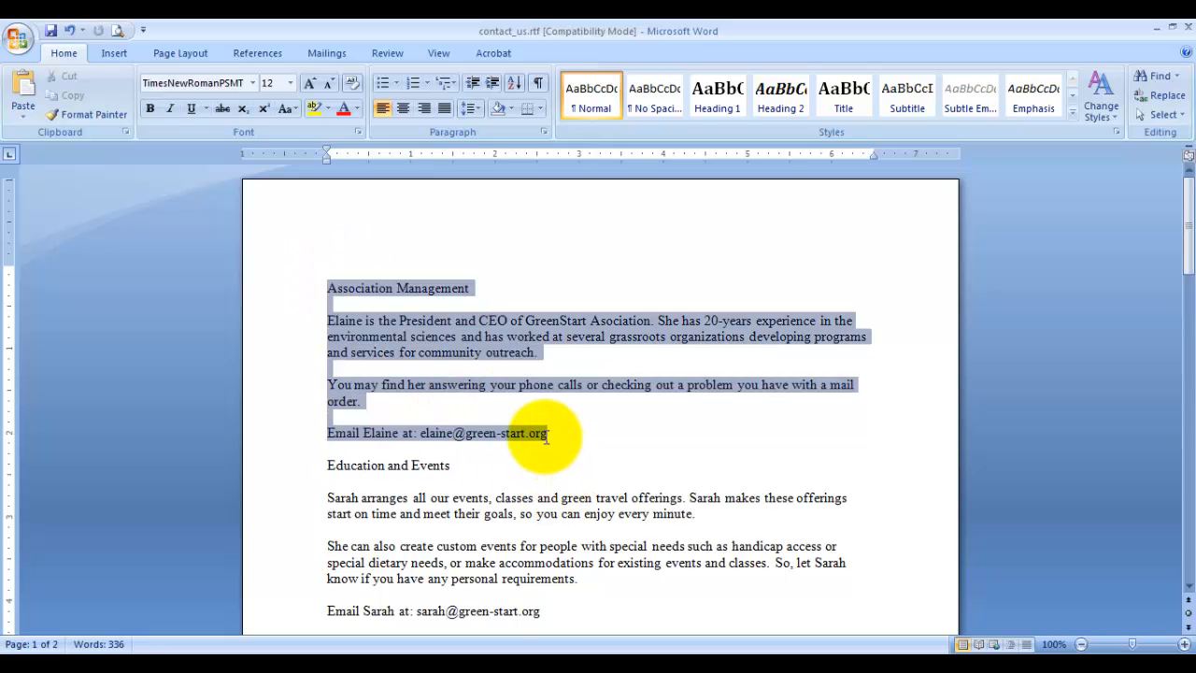
{"action": "key", "text": "Delete"}
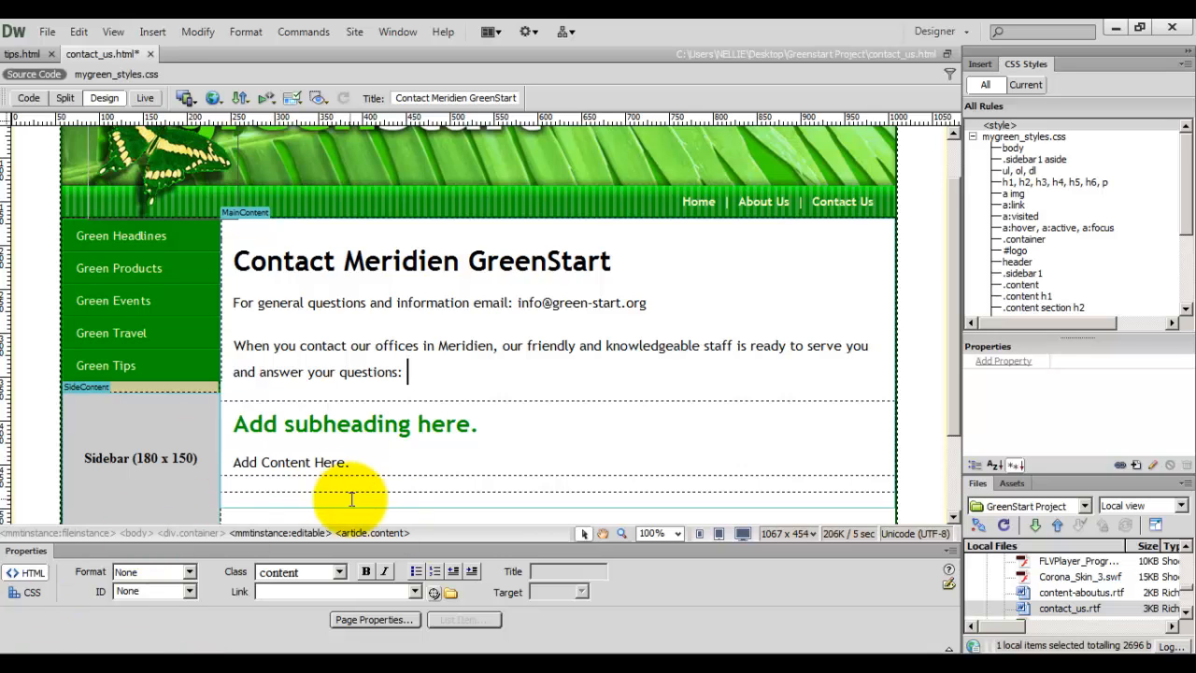
- Switch to Dreamweaver and replace the placeholder subheading and content with the cut Association Management text
{"action": "triple_click", "coordinate": [441, 437]}
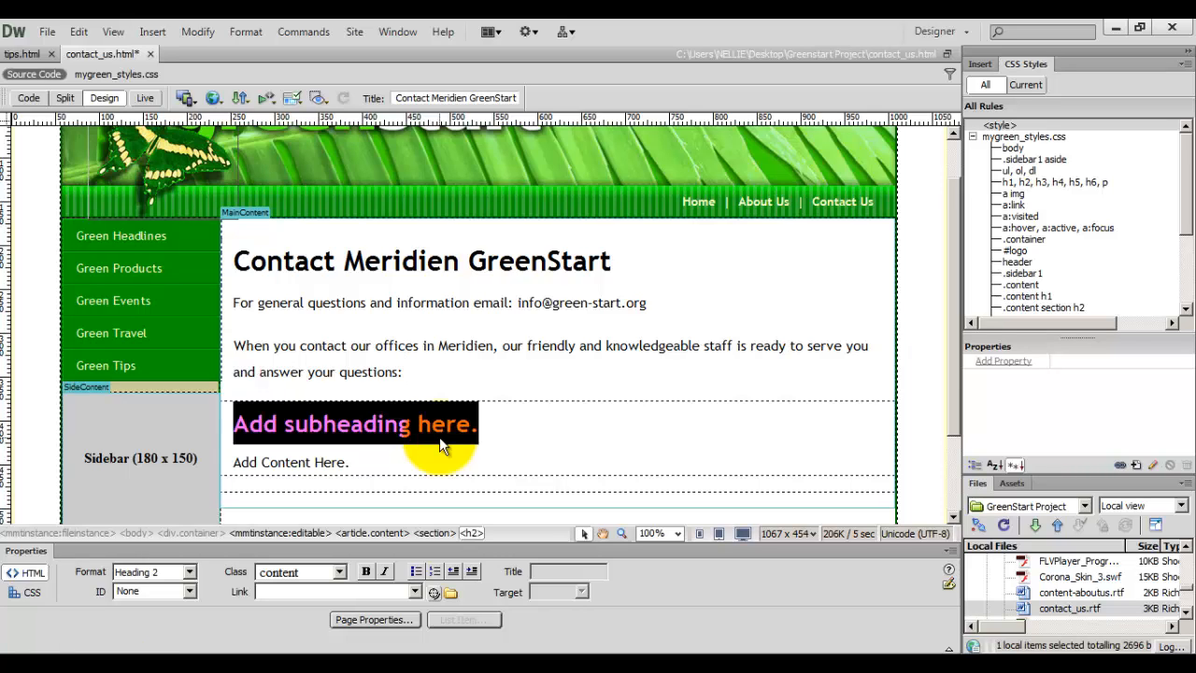
{"action": "left_click_drag", "start_coordinate": [381, 468], "coordinate": [227, 419]}
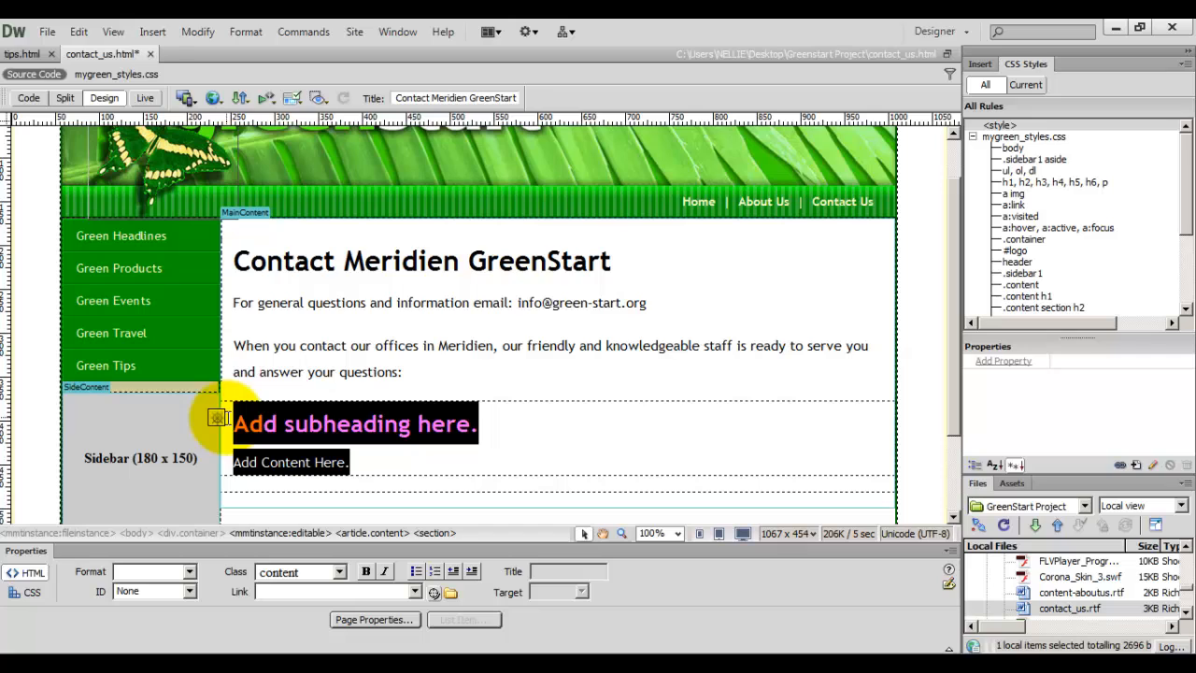
{"action": "key", "text": "ctrl+v"}
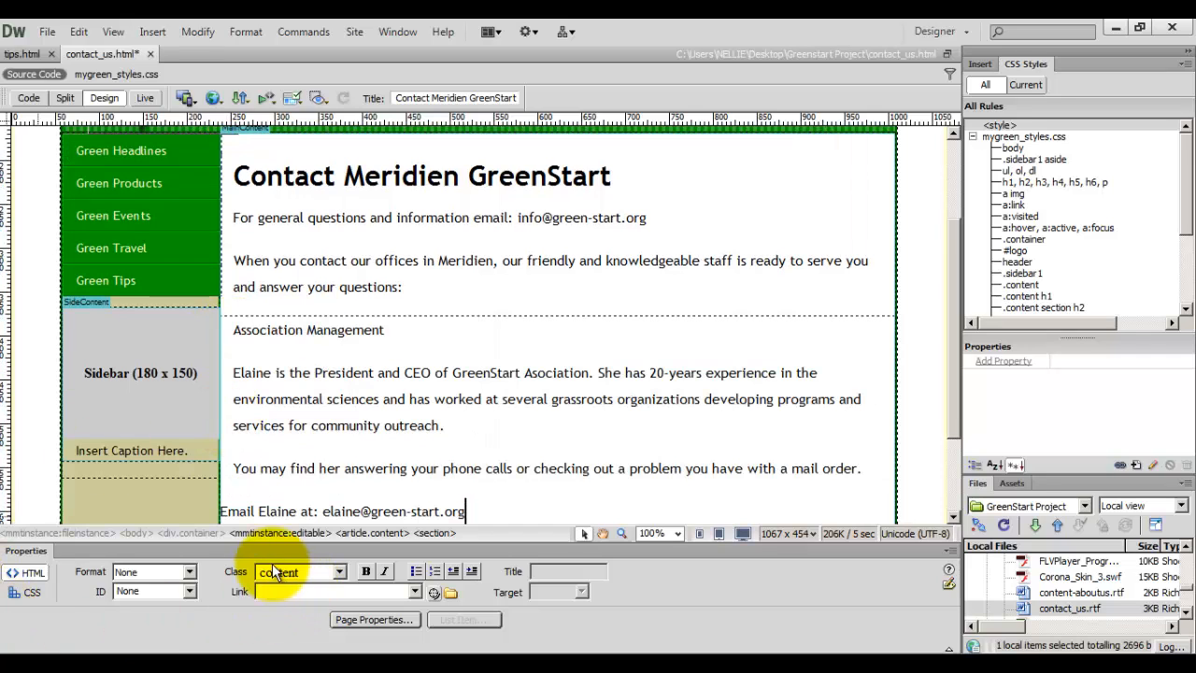
- Reformat the e-mail line ending the Association Management section as its own paragraph, aligned with the text above
{"action": "left_click_drag", "start_coordinate": [254, 510], "coordinate": [258, 515]}
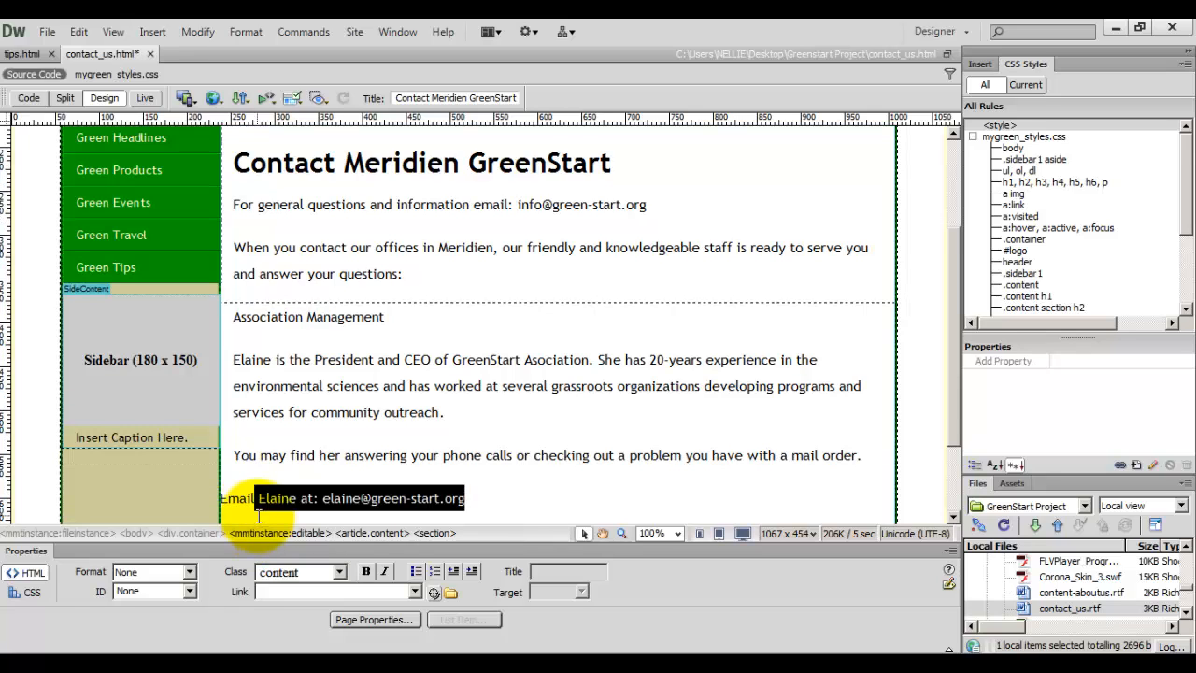
{"action": "left_click", "coordinate": [241, 500]}
{"action": "key", "text": "BackSpace"}
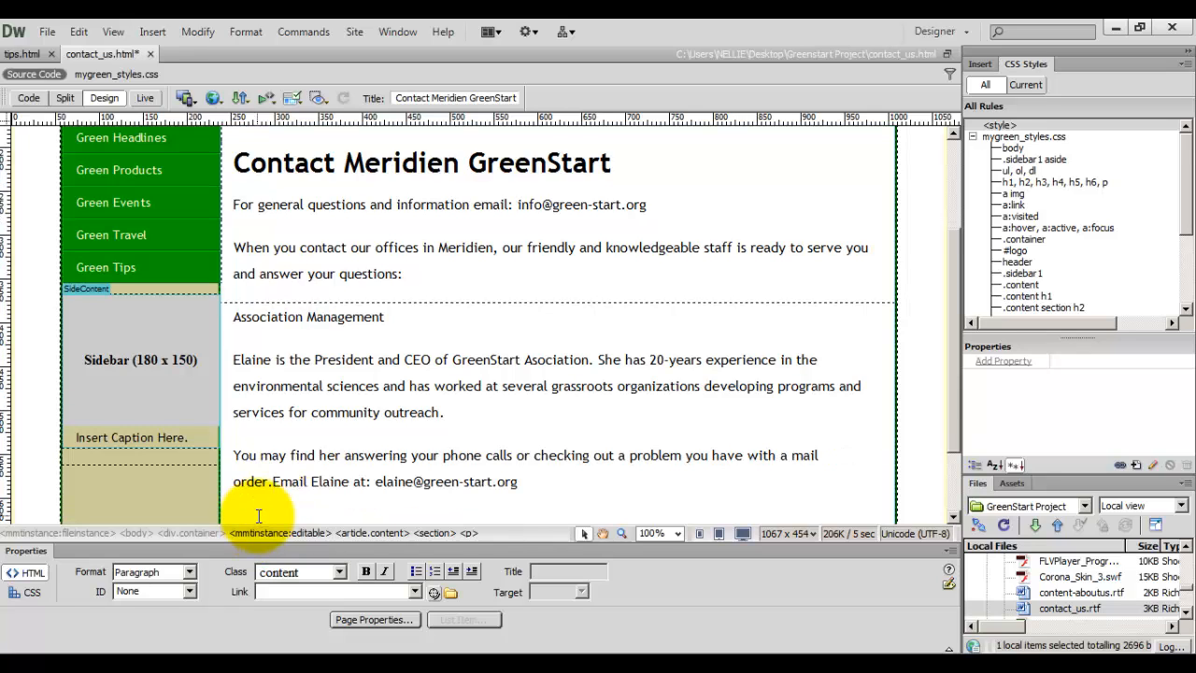
{"action": "key", "text": "Return"}
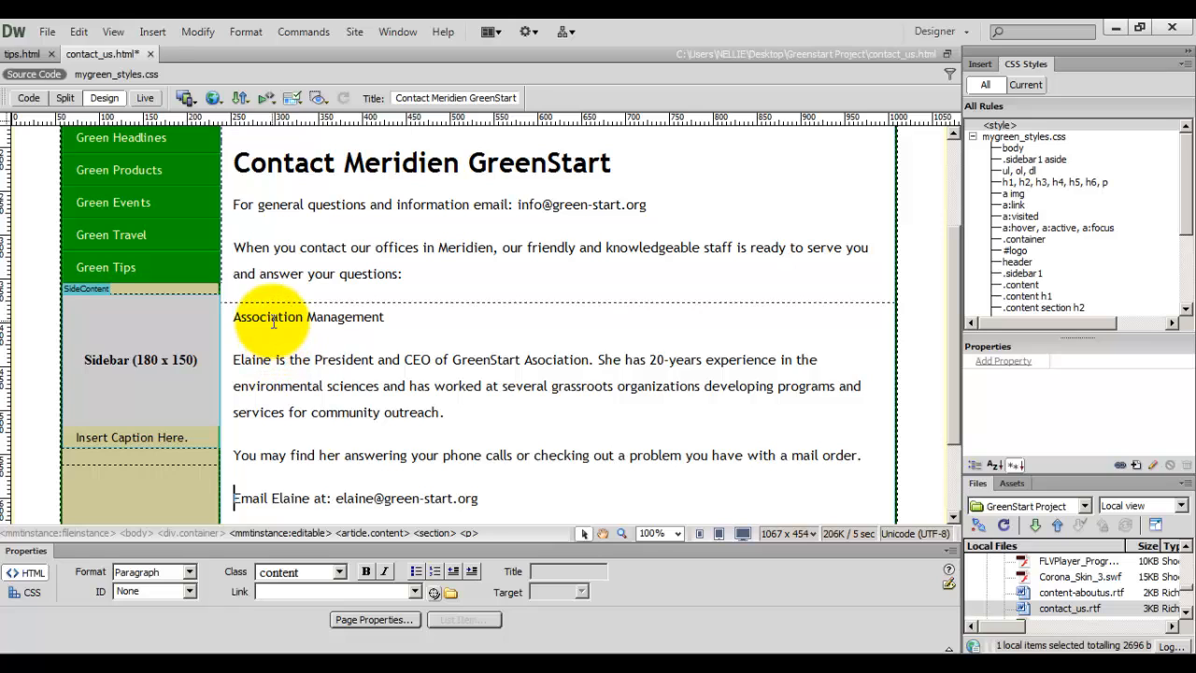
- Format the "Association Management" line as Heading 2 and start a new line below that section's text
{"action": "left_click", "coordinate": [164, 572]}
{"action": "left_click", "coordinate": [186, 635]}
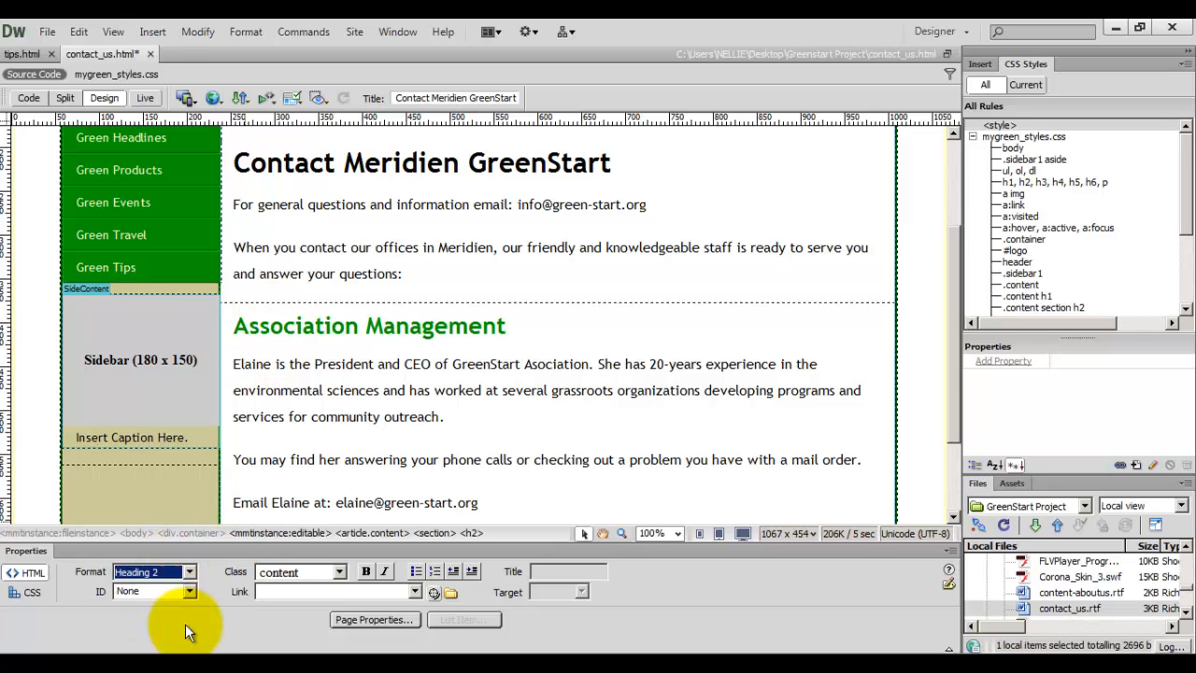
{"action": "left_click", "coordinate": [501, 462]}
{"action": "key", "text": "Return"}
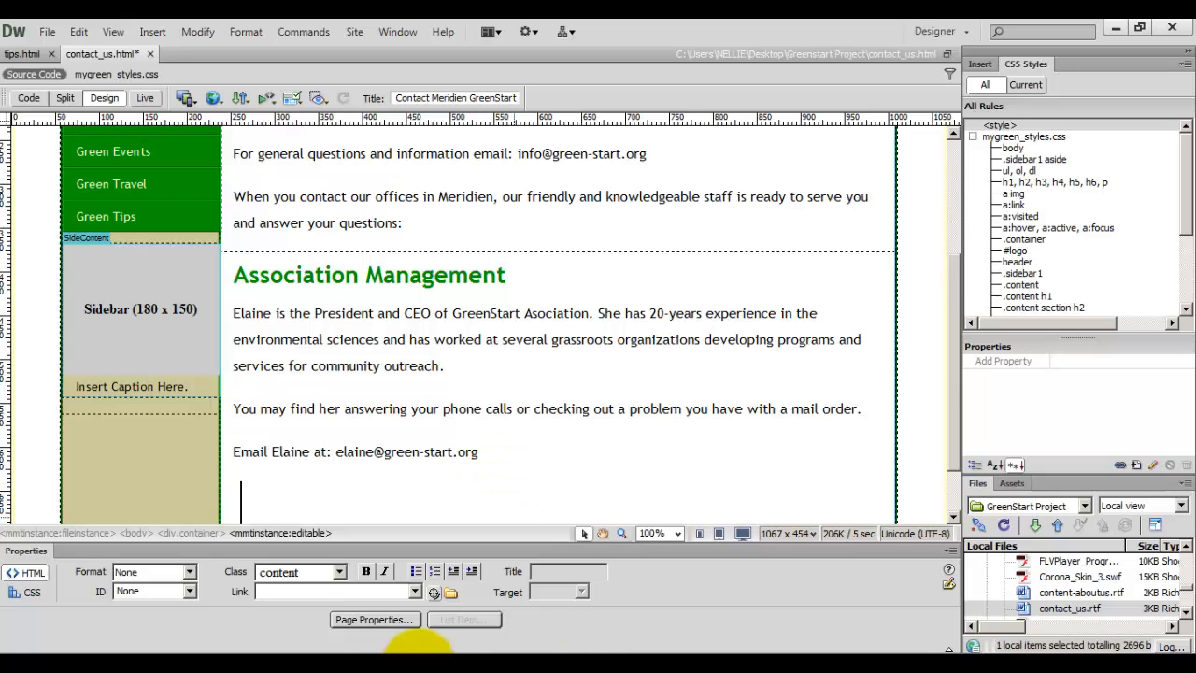
- Switch to Word and cut the Education and Events section, from its heading through its e-mail line
{"action": "left_click", "coordinate": [328, 652]}
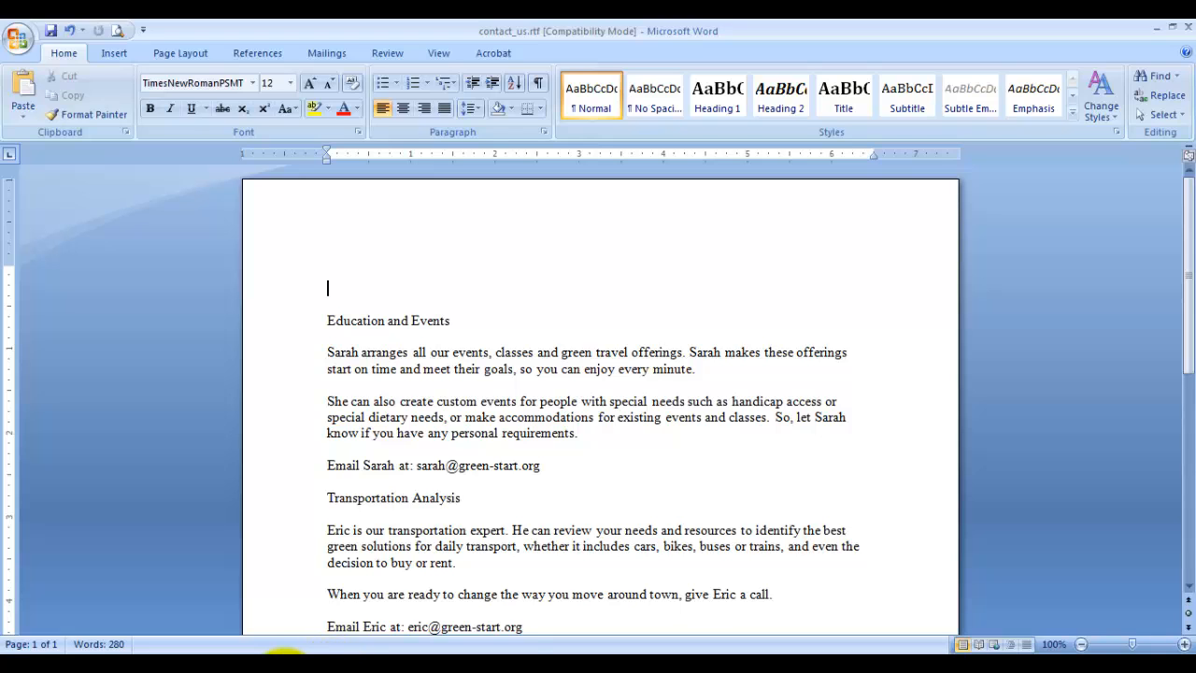
{"action": "left_click_drag", "start_coordinate": [327, 320], "coordinate": [538, 468]}
{"action": "key", "text": "ctrl+x"}
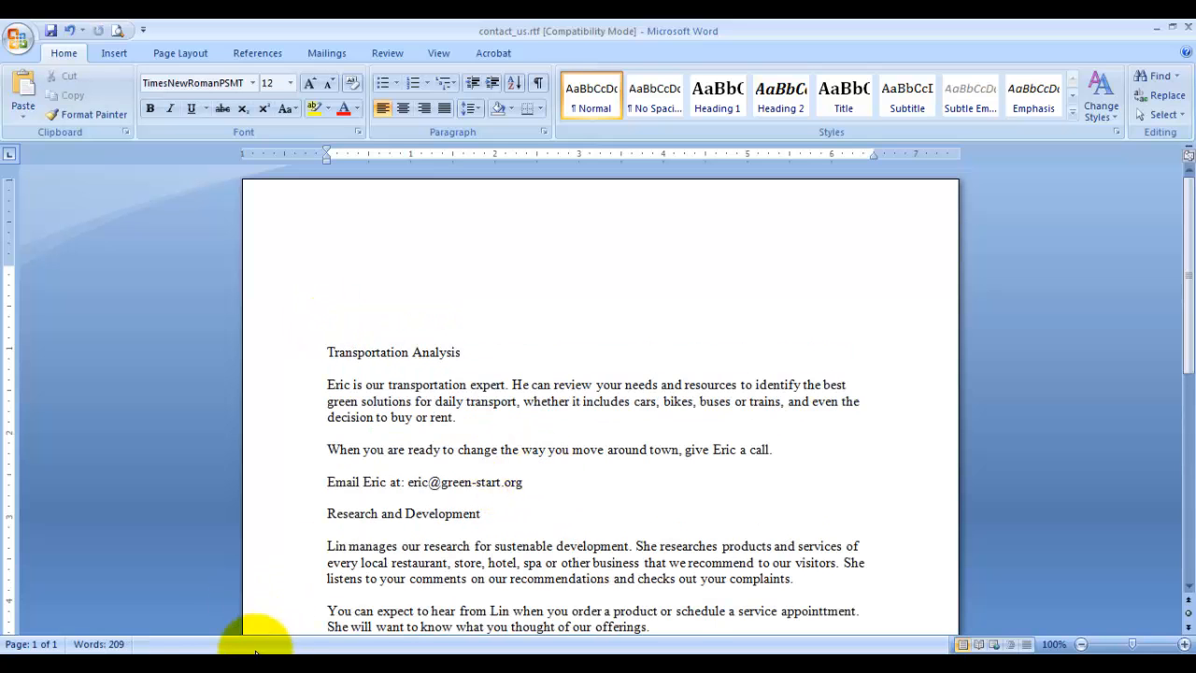
- Return to Dreamweaver and insert a new section element directly after the Association Management section
{"action": "left_click", "coordinate": [222, 654]}
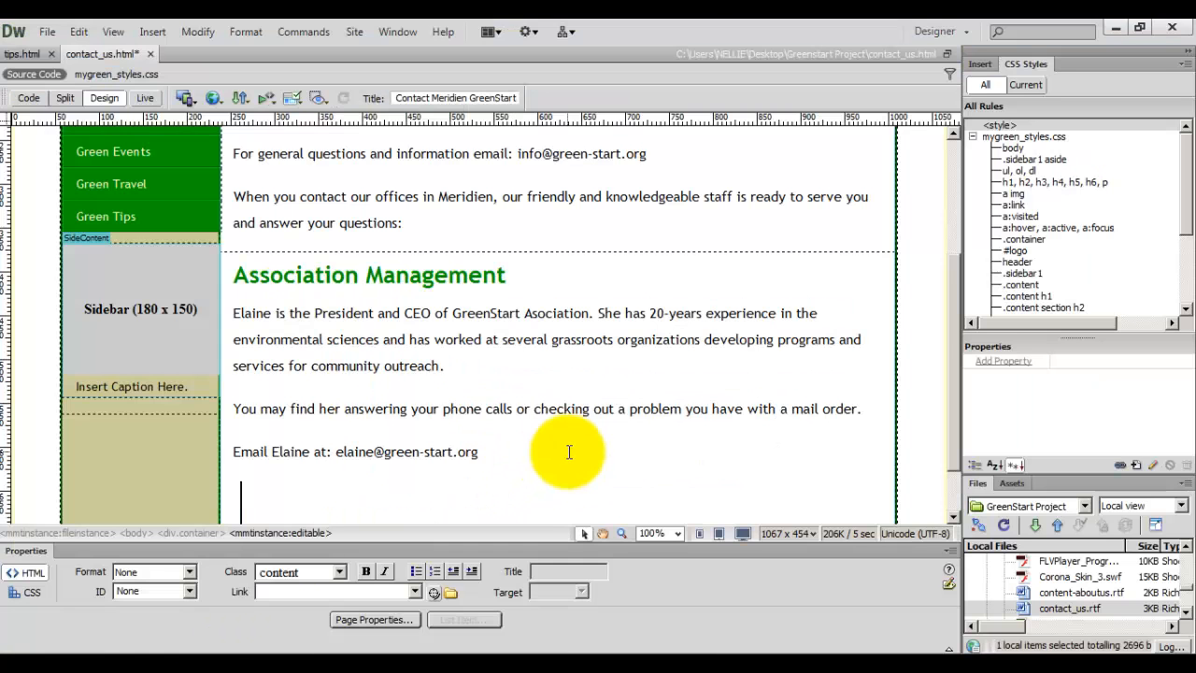
{"action": "scroll", "coordinate": [950, 310], "scroll_direction": "down", "scroll_amount": 2}
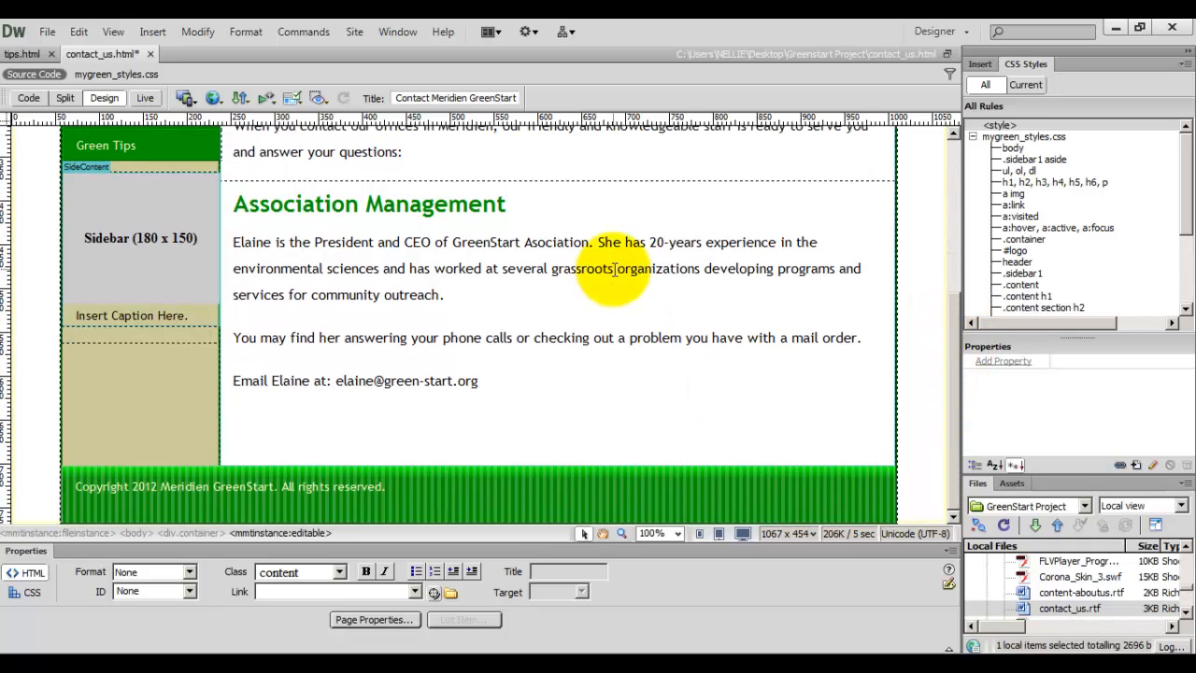
{"action": "left_click", "coordinate": [679, 184]}
{"action": "key", "text": "ctrl+a"}
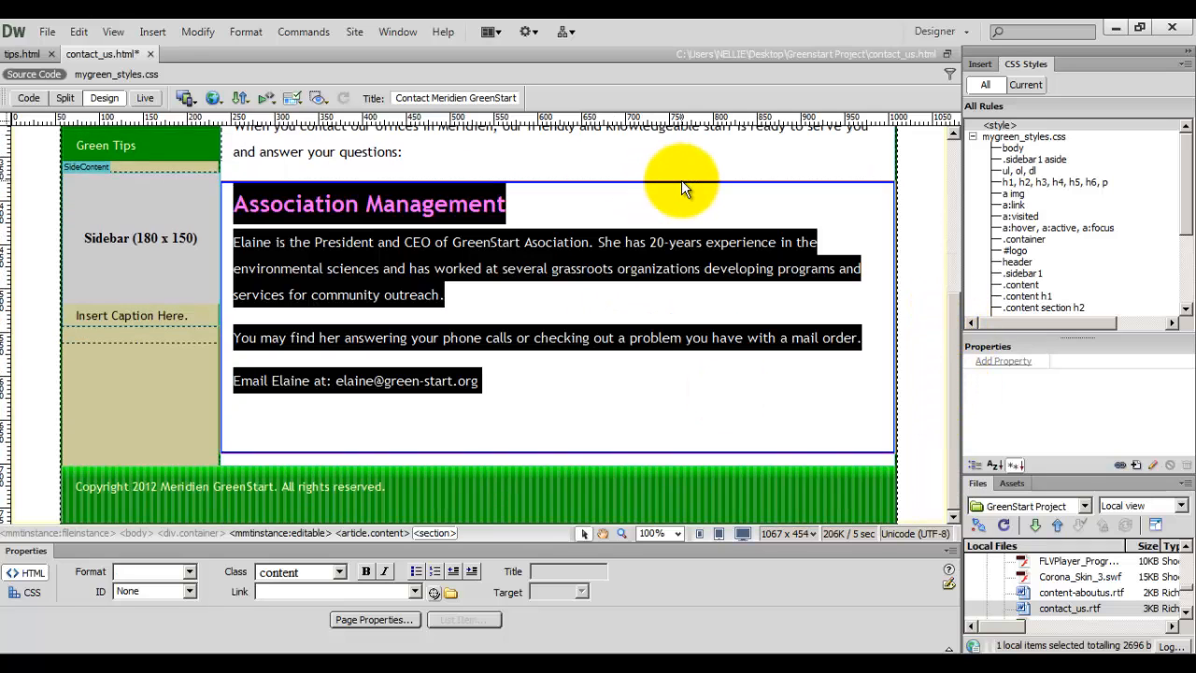
{"action": "left_click", "coordinate": [435, 534]}
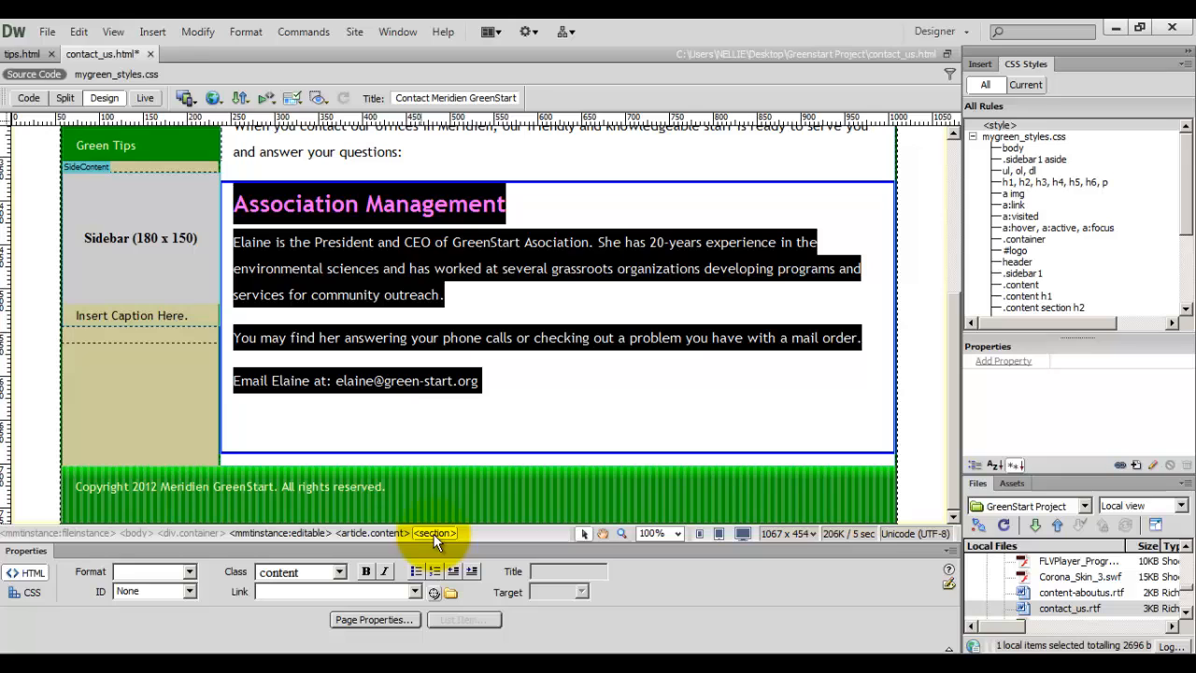
{"action": "left_click", "coordinate": [635, 437]}
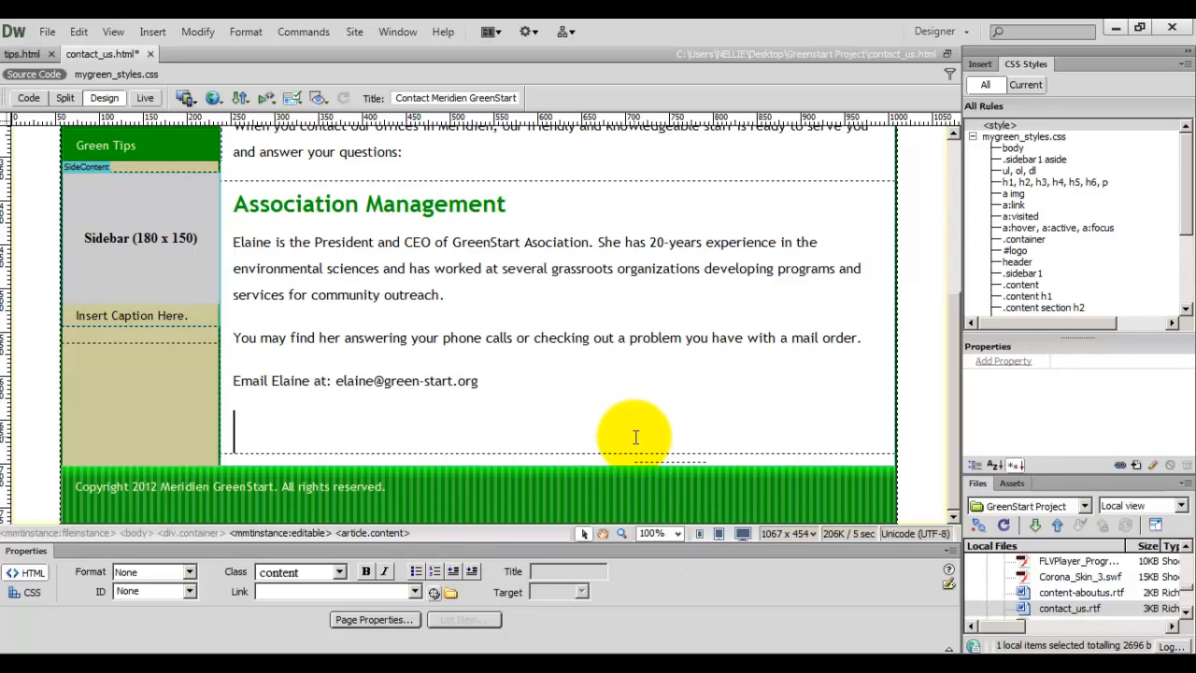
{"action": "key", "text": "ctrl+t"}
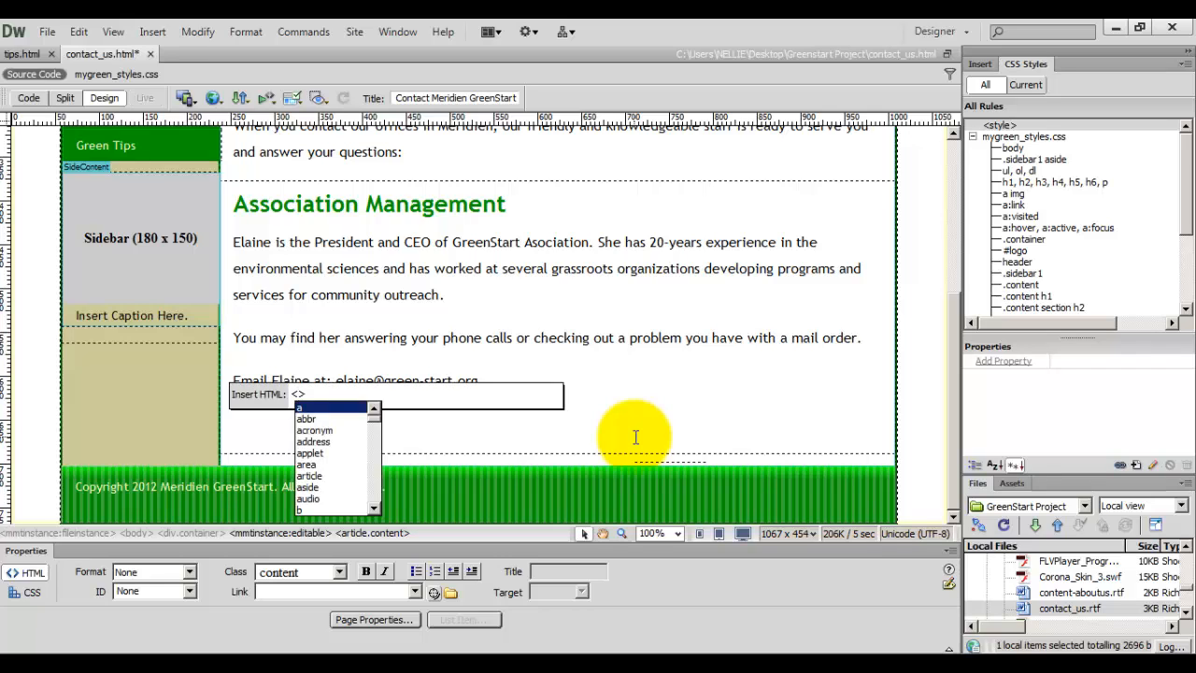
{"action": "type", "text": "section"}
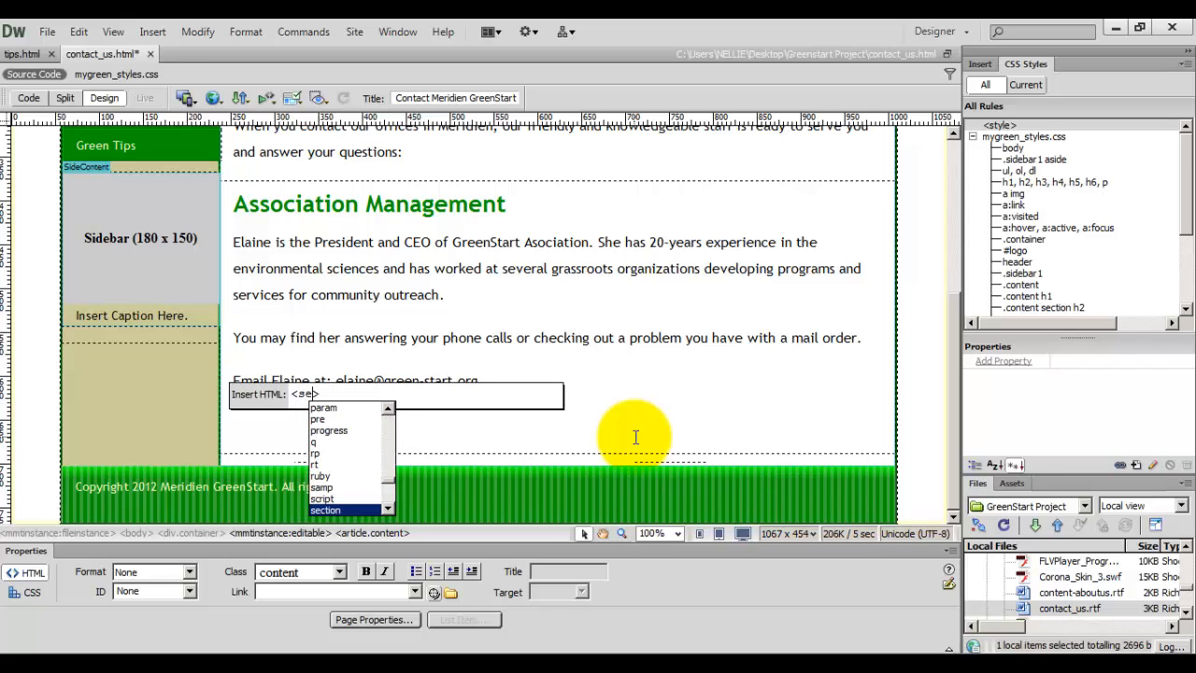
{"action": "key", "text": "Return"}
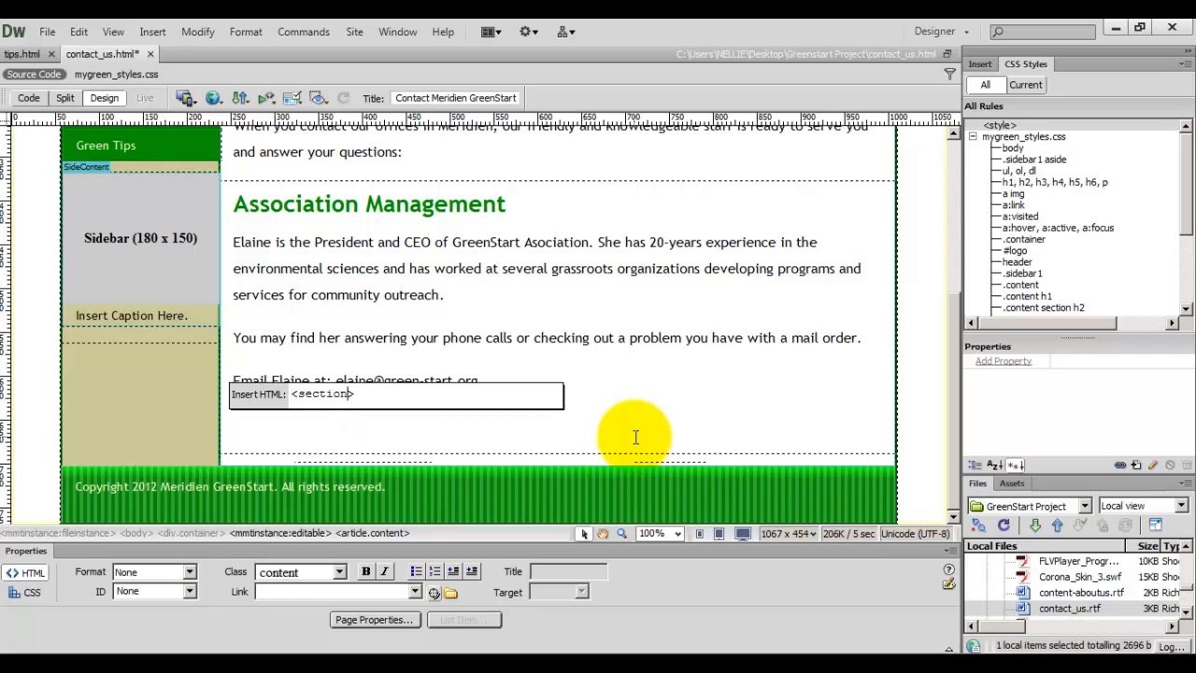
{"action": "key", "text": "Return"}
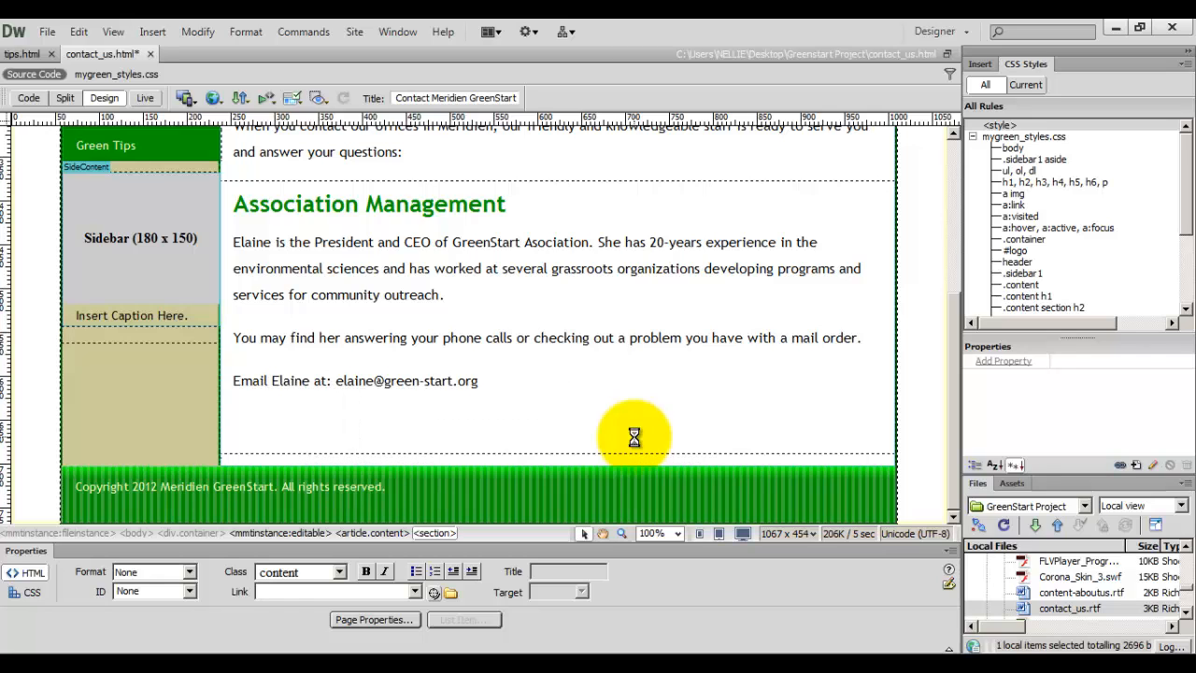
- Paste the Education and Events text into the new section and remove the empty heading line above it
{"action": "key", "text": "ctrl+v"}
{"action": "left_click", "coordinate": [409, 241]}
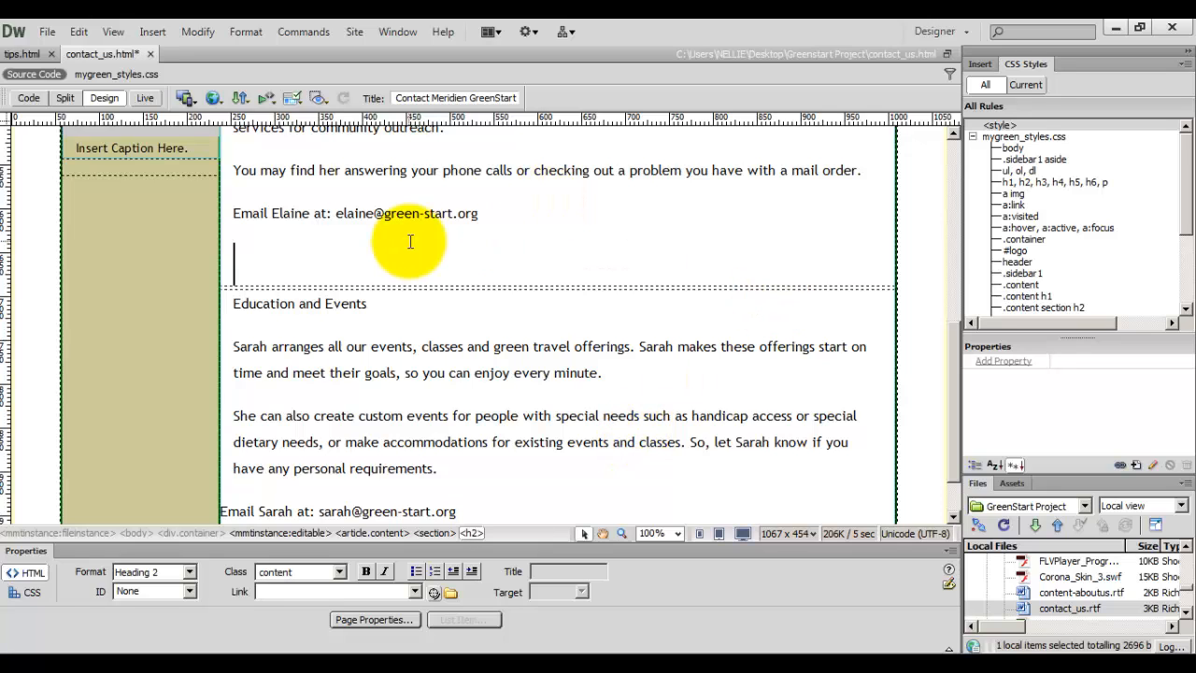
{"action": "key", "text": "Delete"}
- Format the "Education and Events" line as Heading 2
{"action": "left_click", "coordinate": [423, 398]}
{"action": "left_click", "coordinate": [346, 258]}
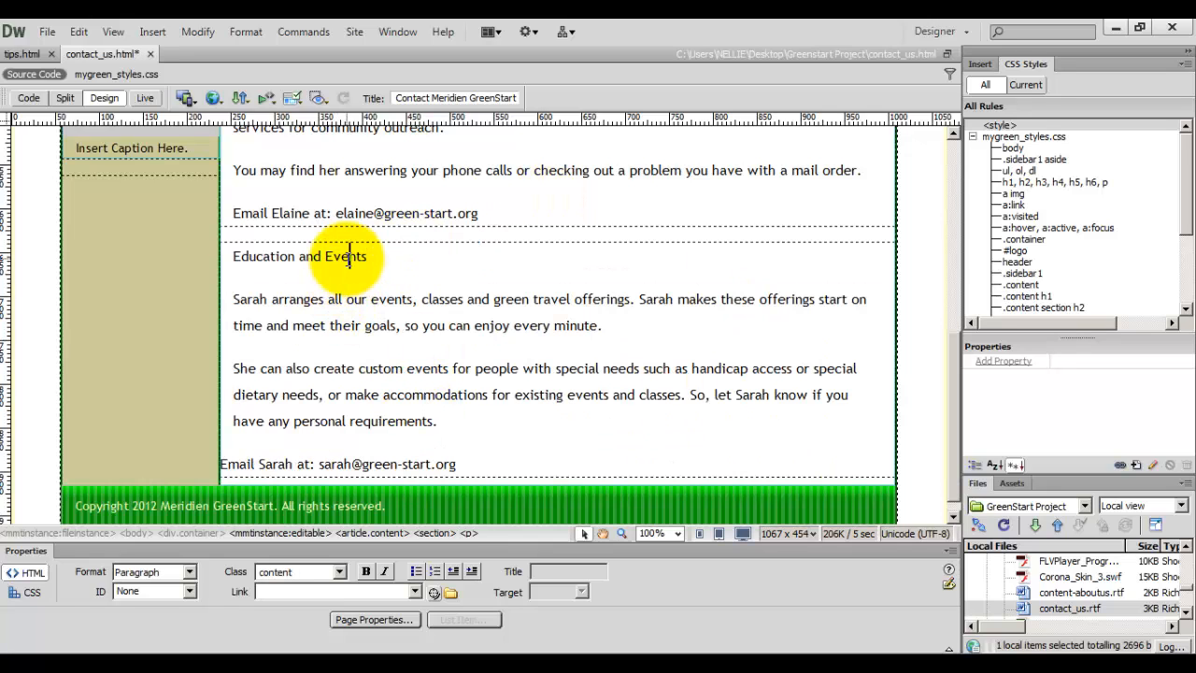
{"action": "left_click", "coordinate": [188, 572]}
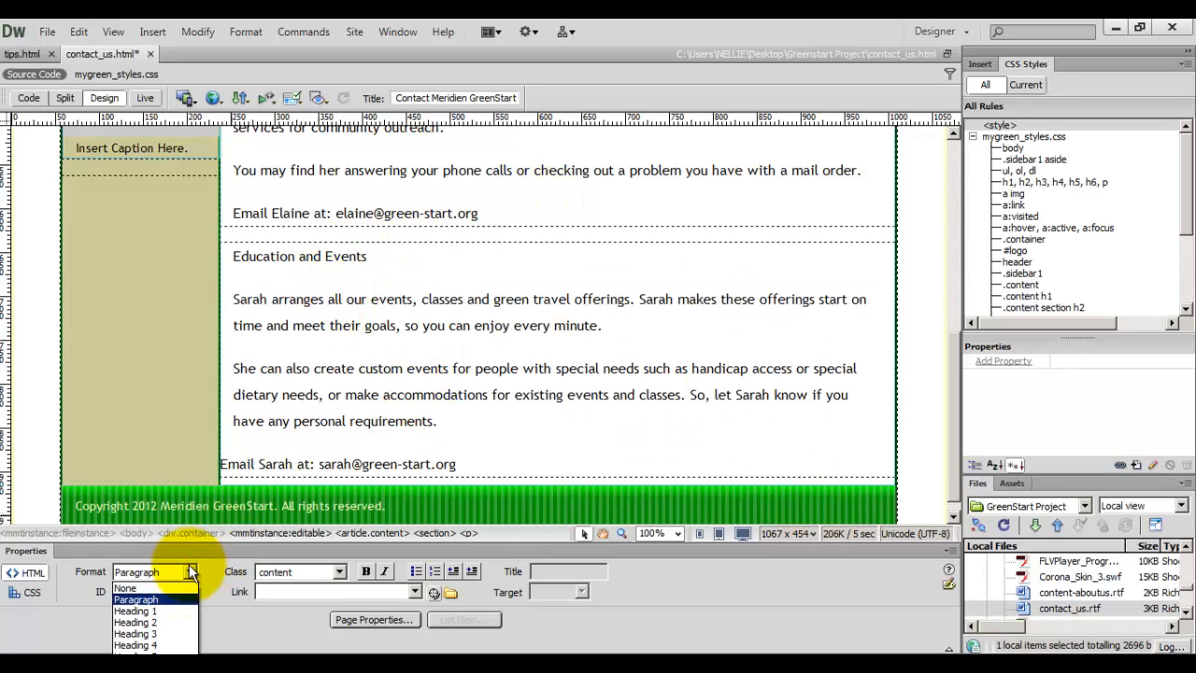
{"action": "left_click", "coordinate": [169, 613]}
{"action": "left_click", "coordinate": [721, 328]}
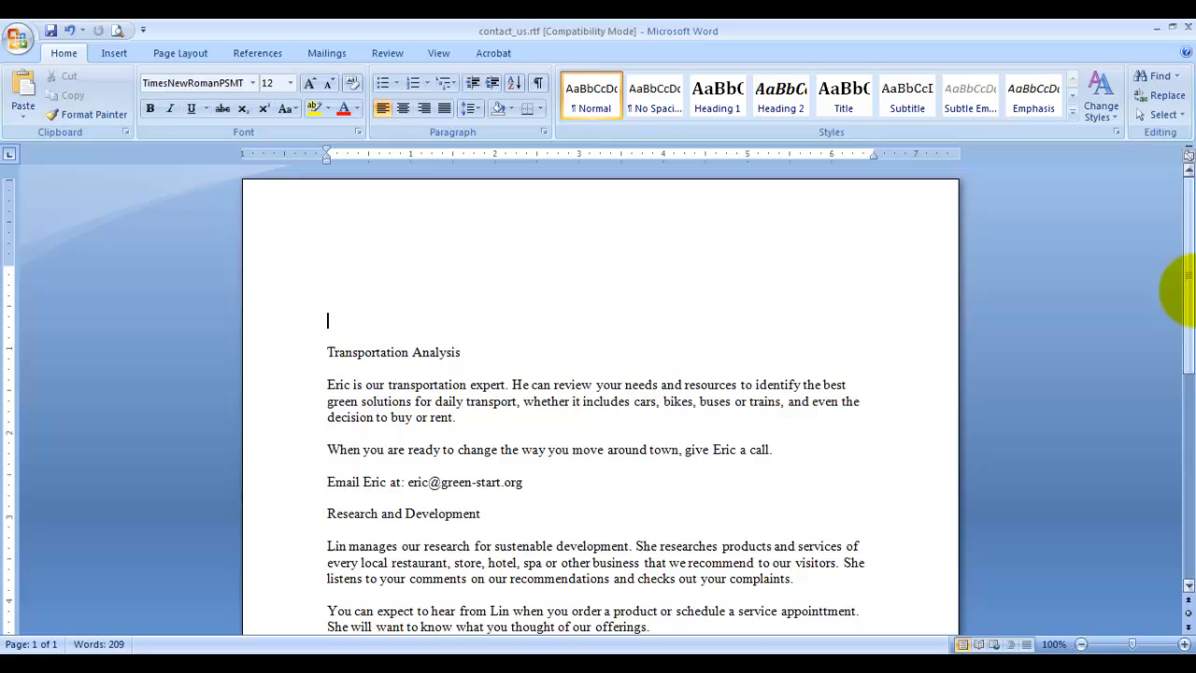
- Switch to Word and cut the Transportation Analysis section, from its heading through its e-mail line
{"action": "left_click_drag", "start_coordinate": [1188, 285], "coordinate": [1193, 344]}
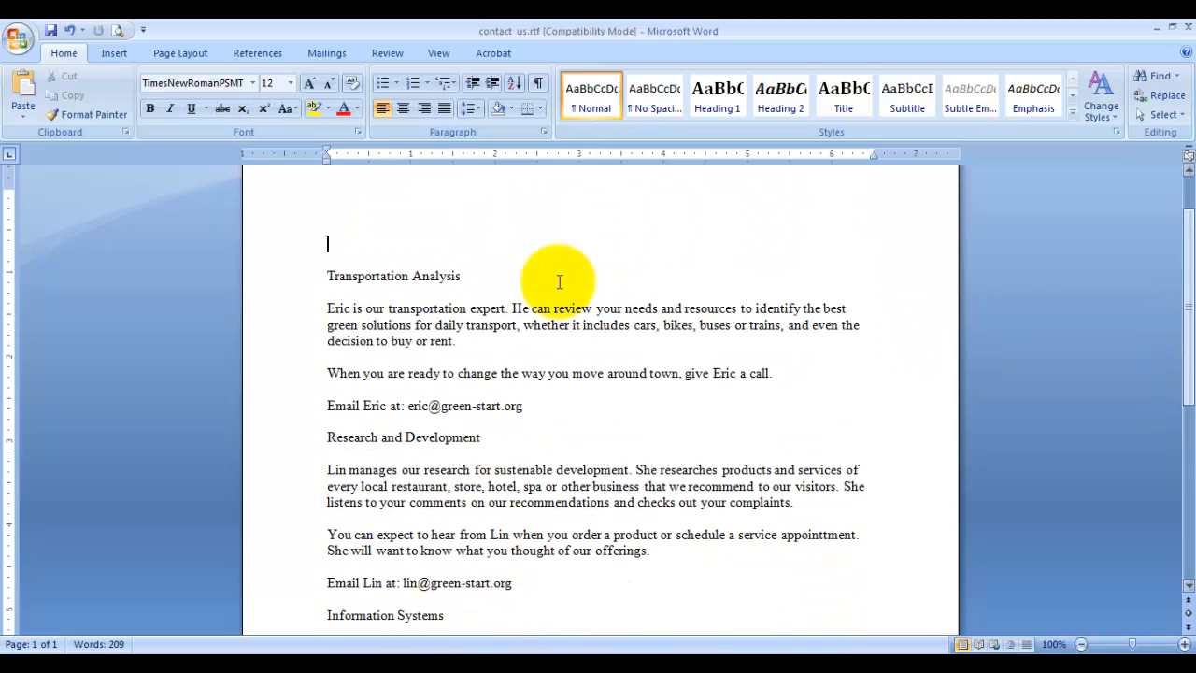
{"action": "left_click_drag", "start_coordinate": [328, 275], "coordinate": [449, 344]}
{"action": "left_click", "coordinate": [450, 355]}
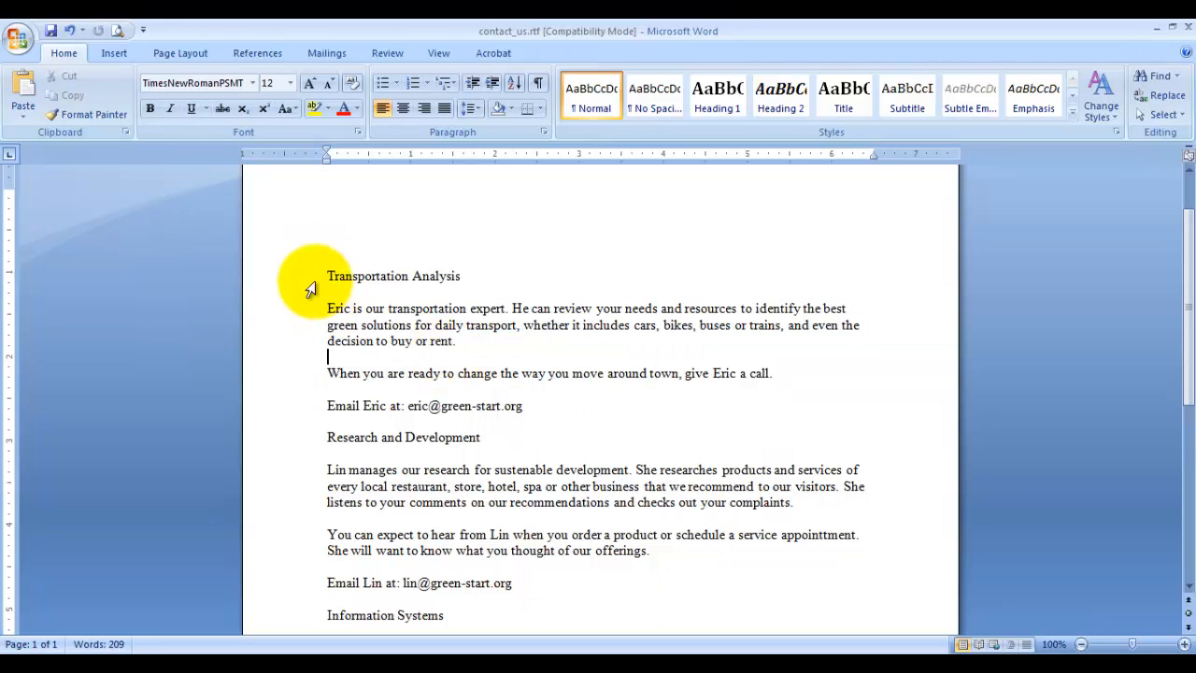
{"action": "left_click_drag", "start_coordinate": [311, 288], "coordinate": [524, 405]}
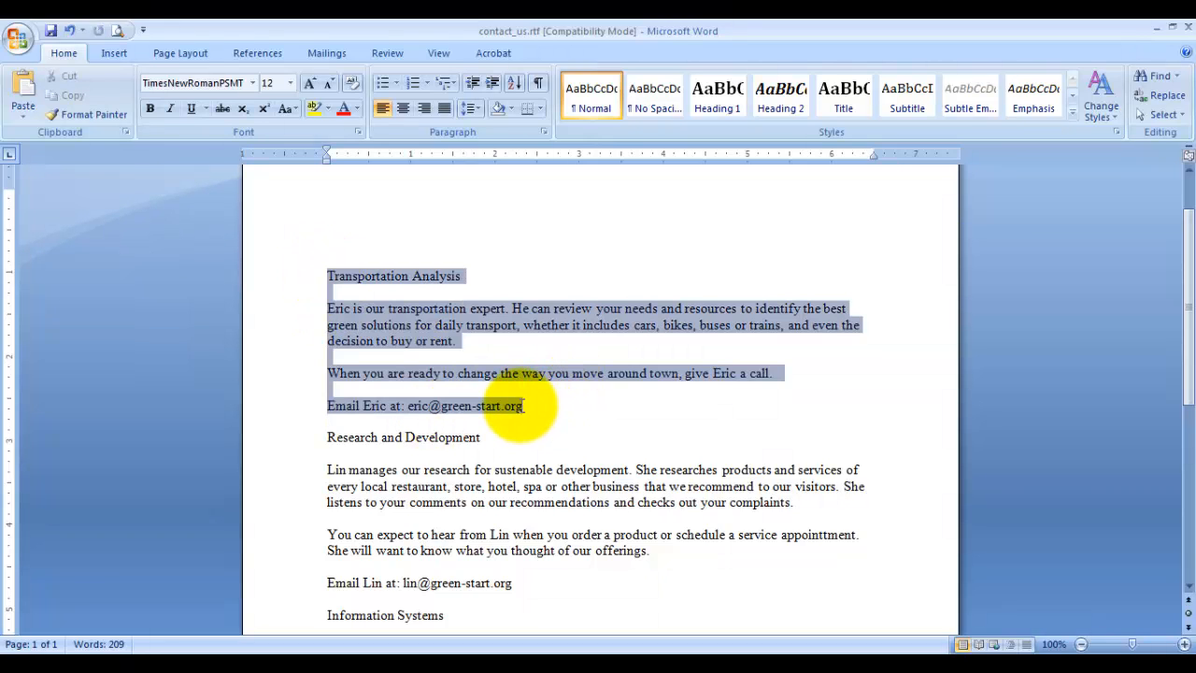
{"action": "key", "text": "ctrl+x"}
- Return to Dreamweaver, insert a new section element directly after the Education and Events section, and paste the Transportation Analysis text into it
{"action": "key", "text": "alt+Tab"}
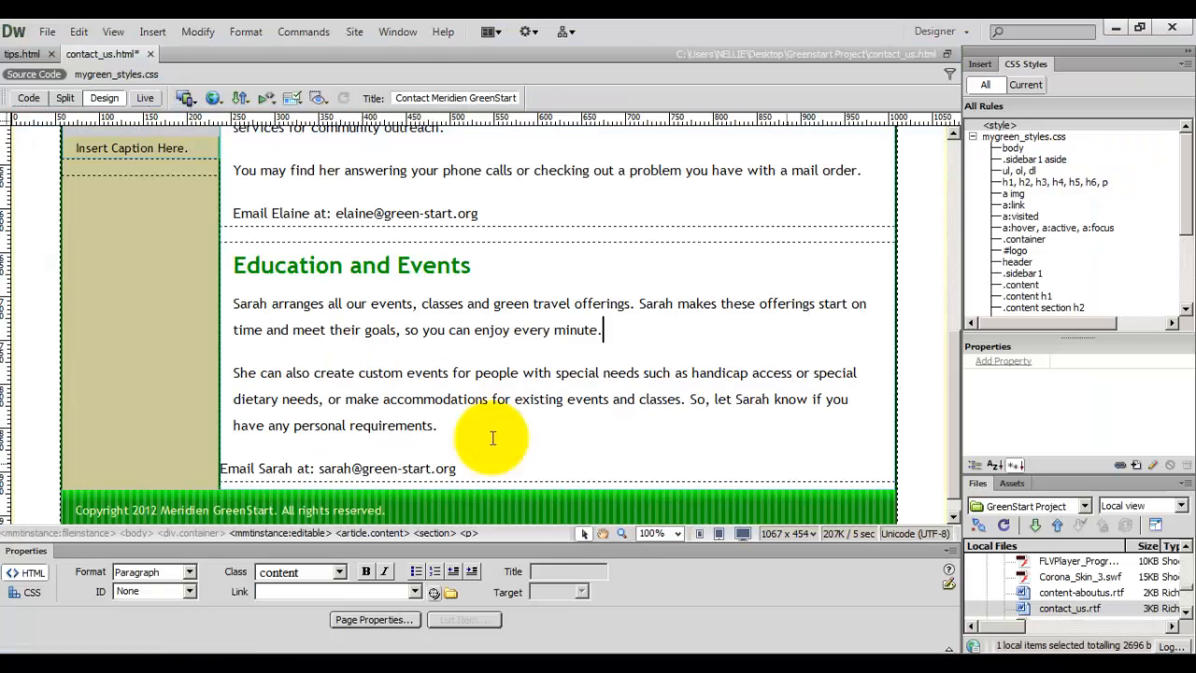
{"action": "left_click", "coordinate": [713, 483]}
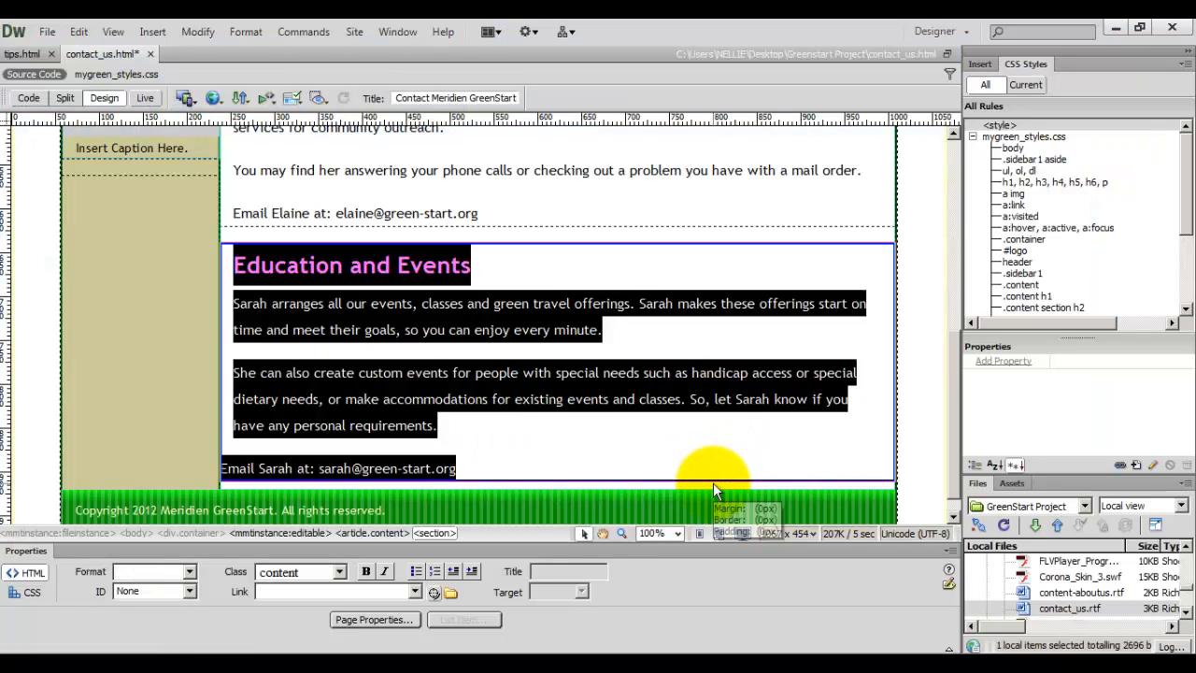
{"action": "key", "text": "Right"}
{"action": "key", "text": "ctrl+t"}
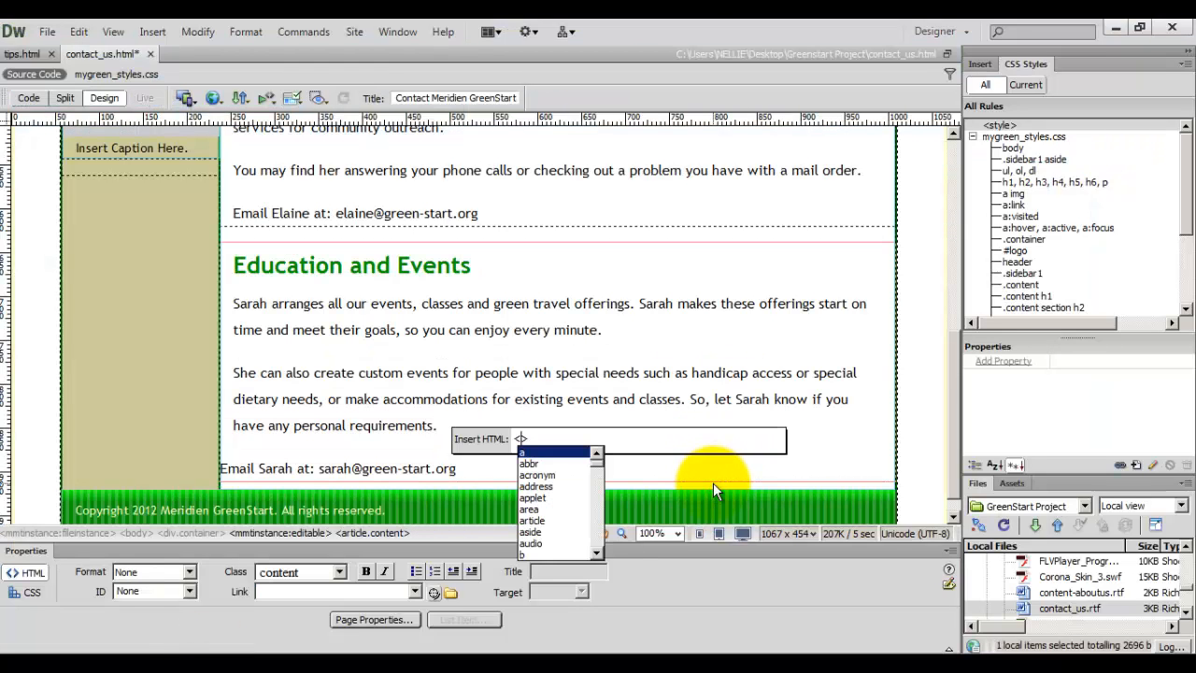
{"action": "type", "text": "section"}
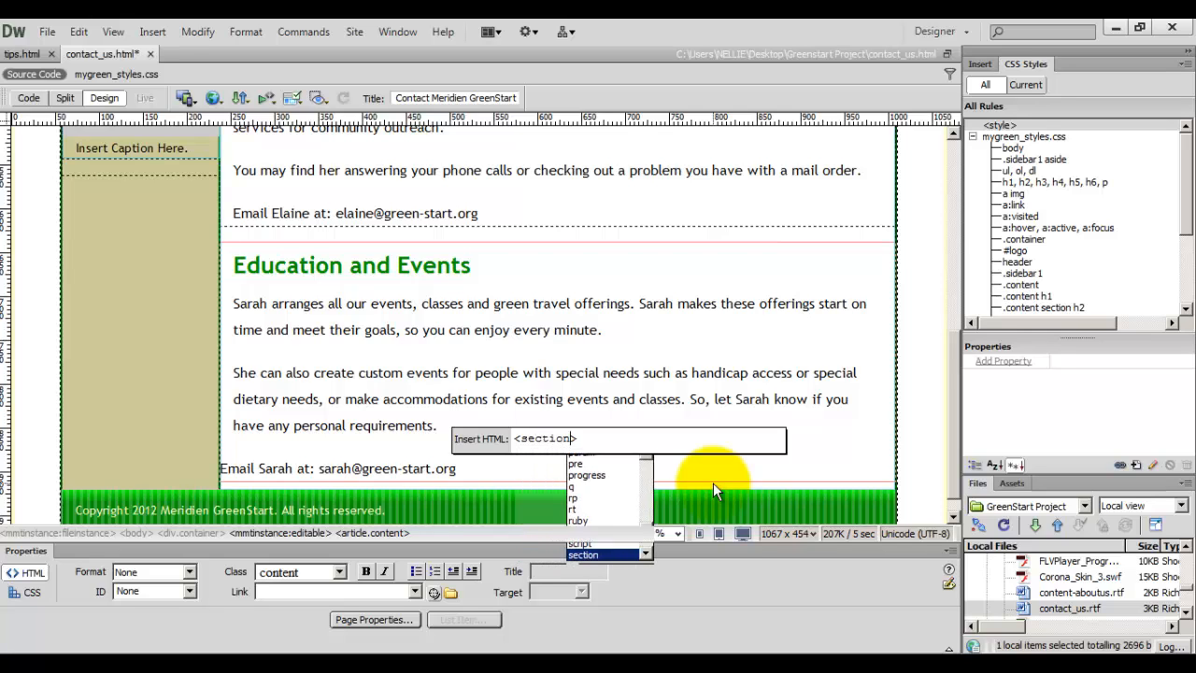
{"action": "key", "text": "Return"}
{"action": "scroll", "coordinate": [707, 478], "scroll_direction": "down", "scroll_amount": 3}
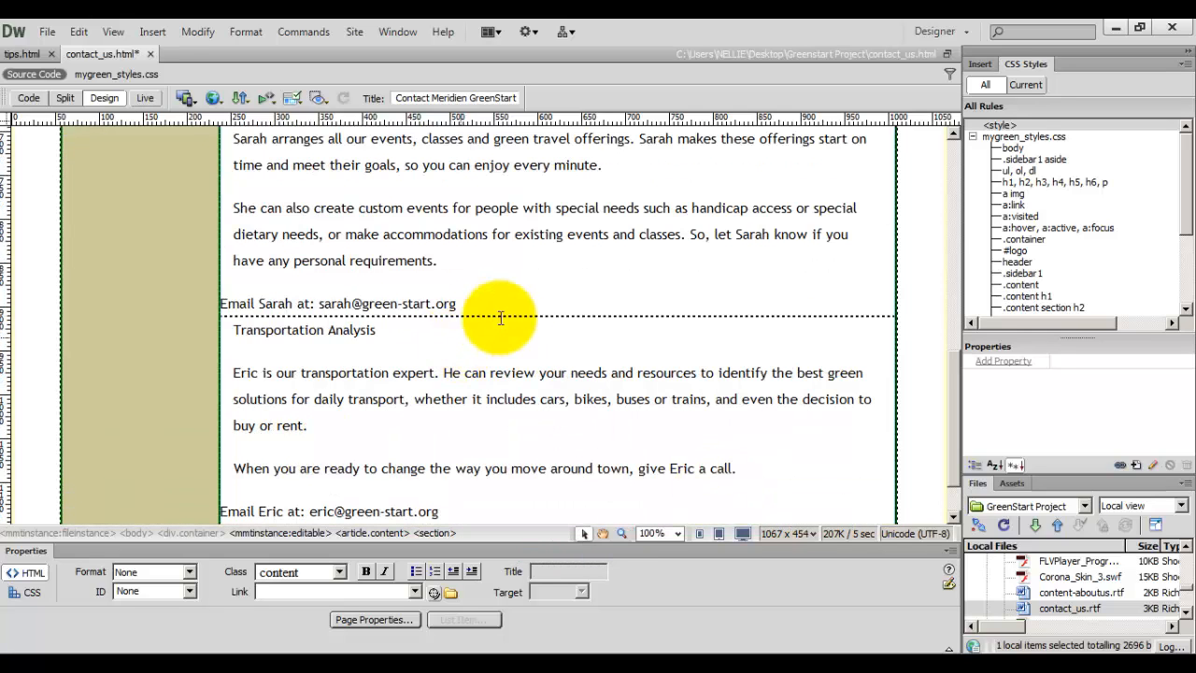
- Format the closing e-mail lines of the Education and Events and Transportation Analysis sections as Paragraph
{"action": "left_click", "coordinate": [510, 314]}
{"action": "left_click", "coordinate": [507, 277]}
{"action": "key", "text": "Right"}
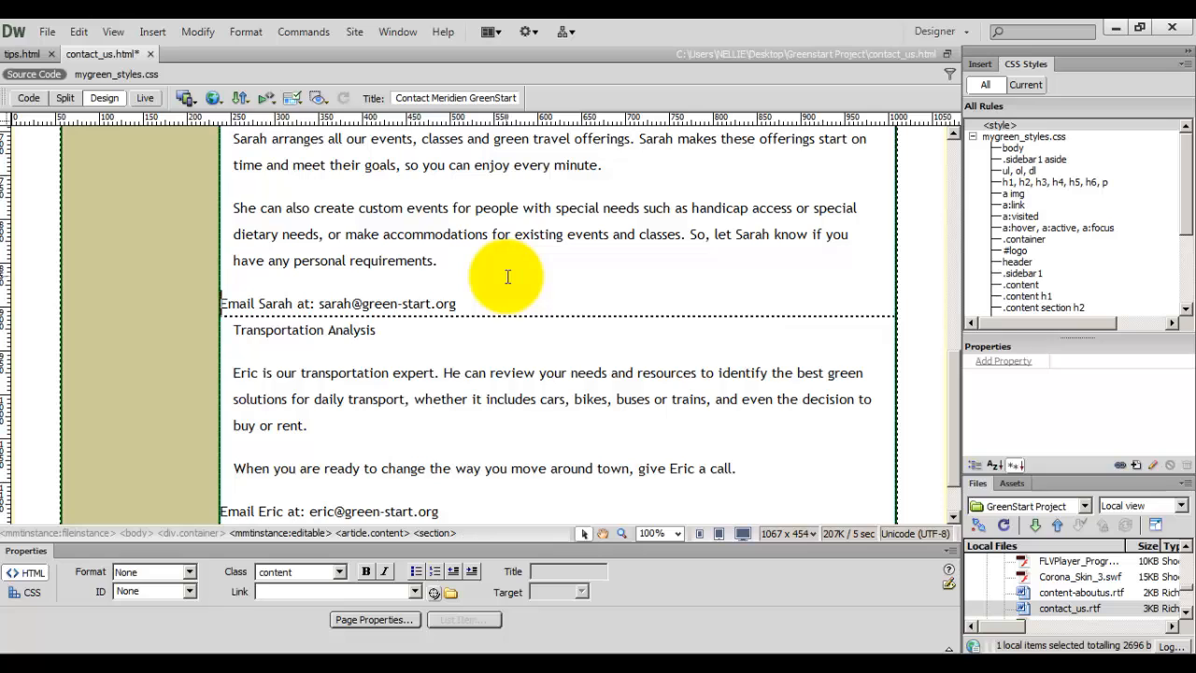
{"action": "key", "text": "BackSpace"}
{"action": "key", "text": "Return"}
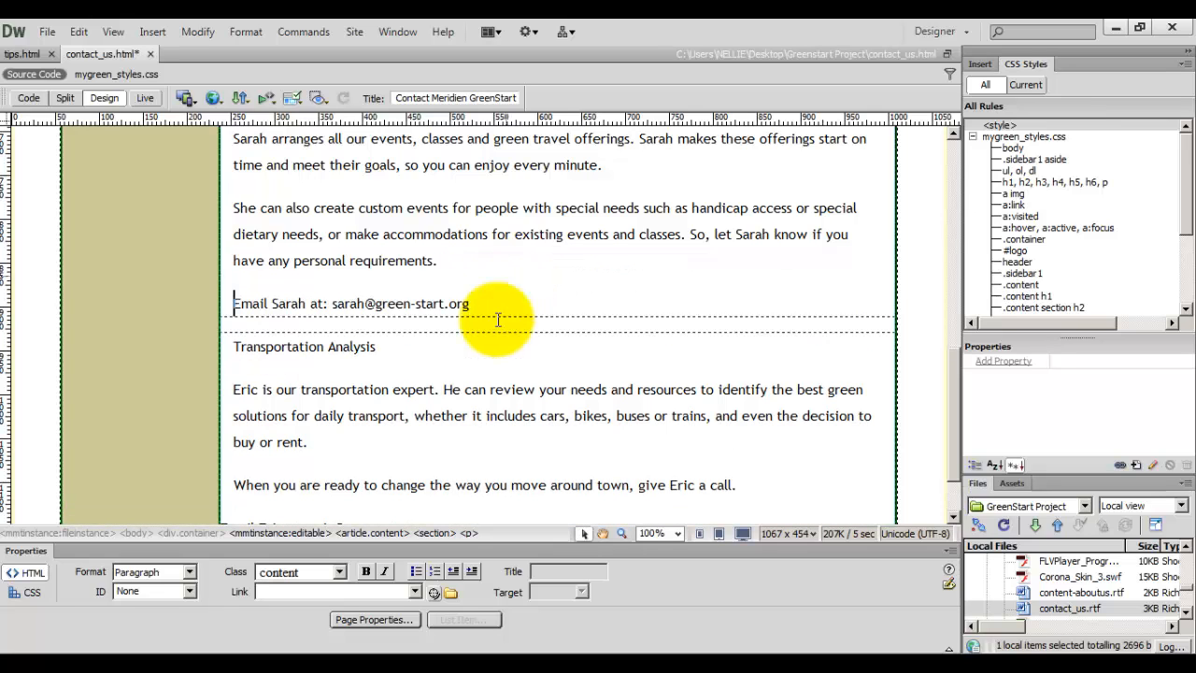
{"action": "scroll", "coordinate": [939, 412], "scroll_direction": "down", "scroll_amount": 1}
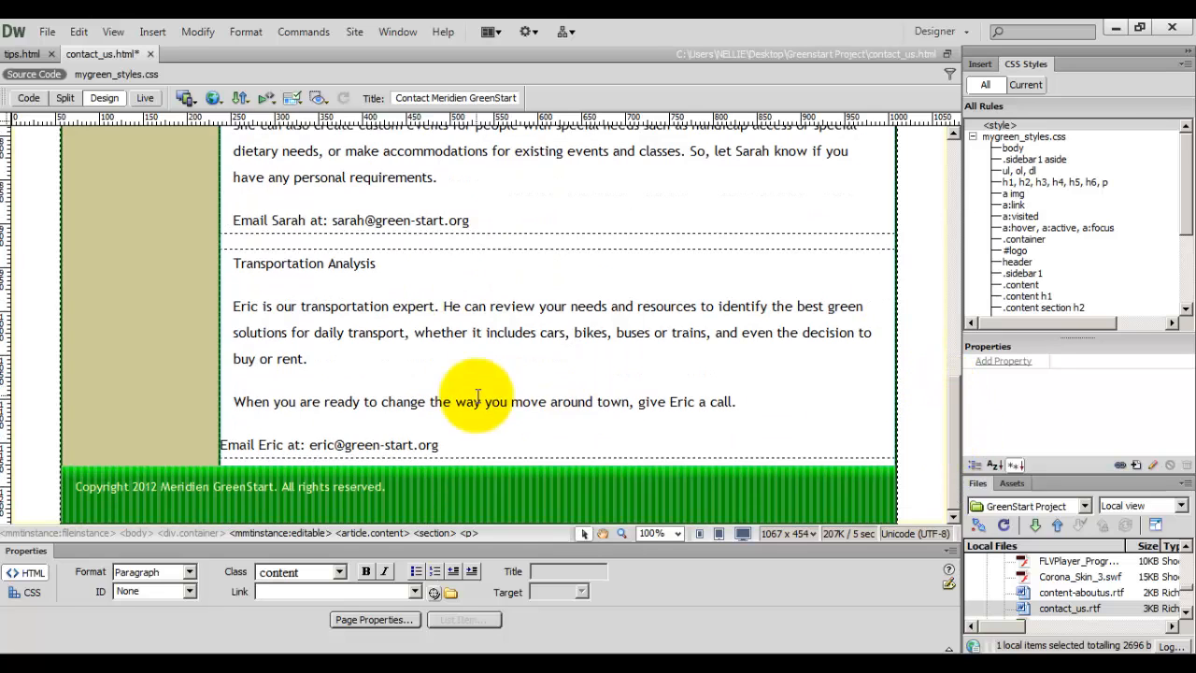
{"action": "left_click", "coordinate": [267, 445]}
{"action": "left_click", "coordinate": [177, 574]}
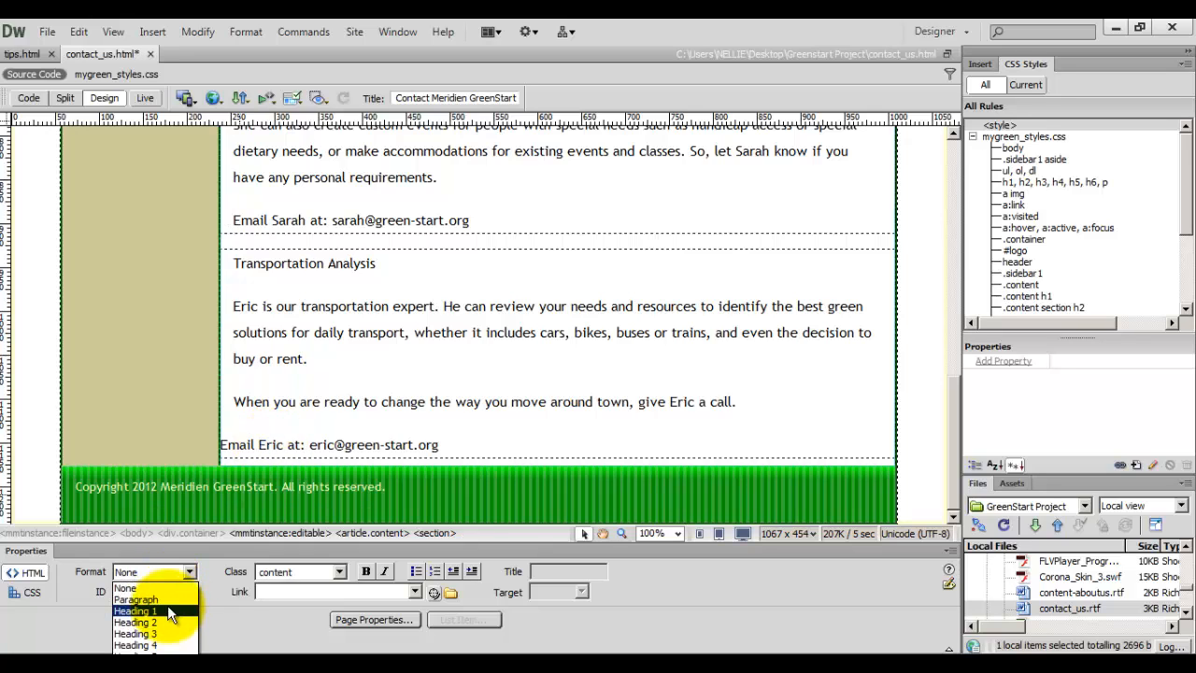
{"action": "left_click", "coordinate": [168, 602]}
- Insert a new section element directly after the Transportation Analysis section
{"action": "left_click", "coordinate": [500, 464]}
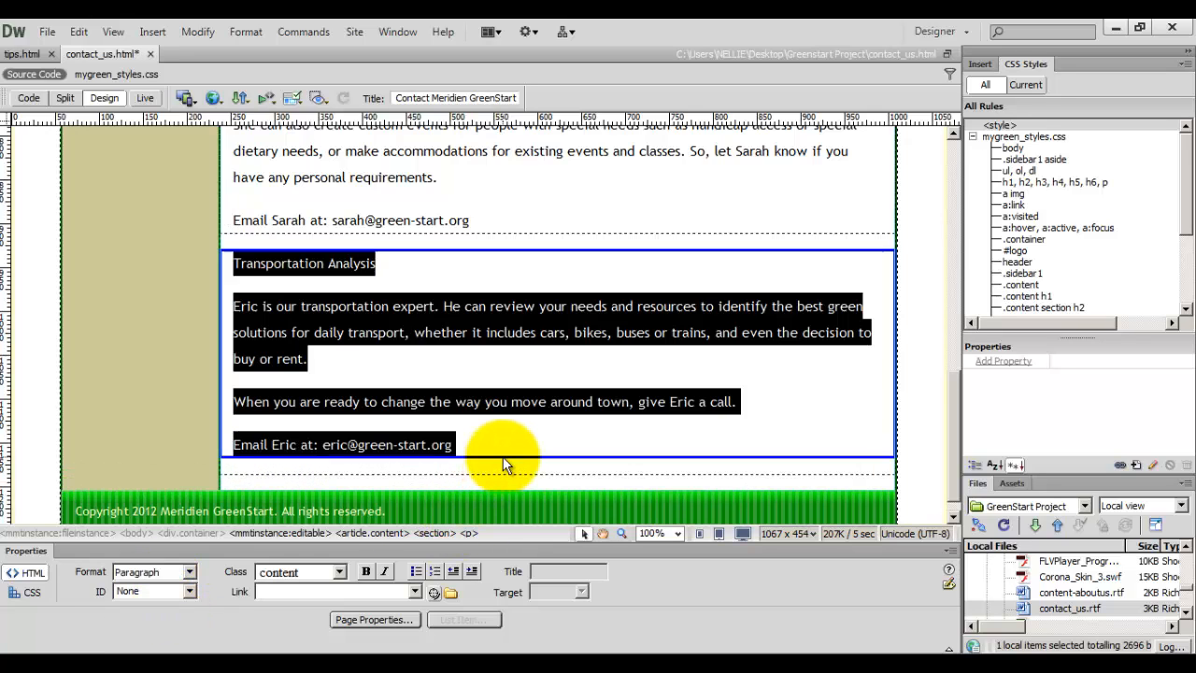
{"action": "left_click", "coordinate": [502, 461]}
{"action": "key", "text": "ctrl+t"}
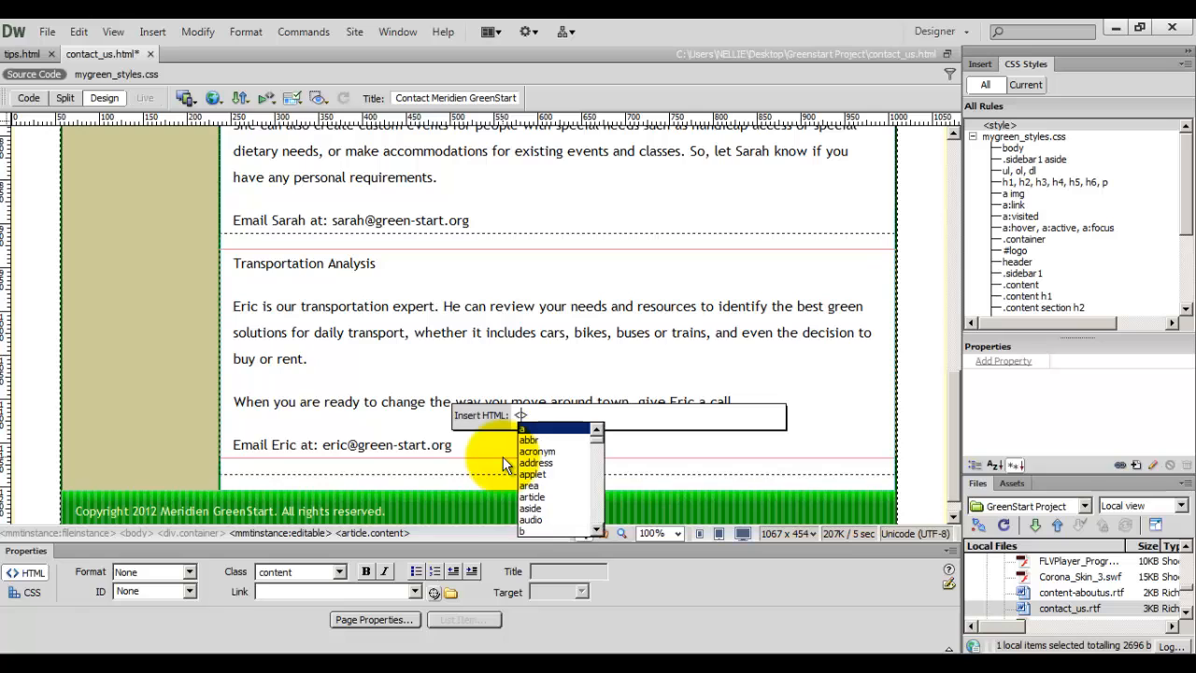
{"action": "type", "text": "section"}
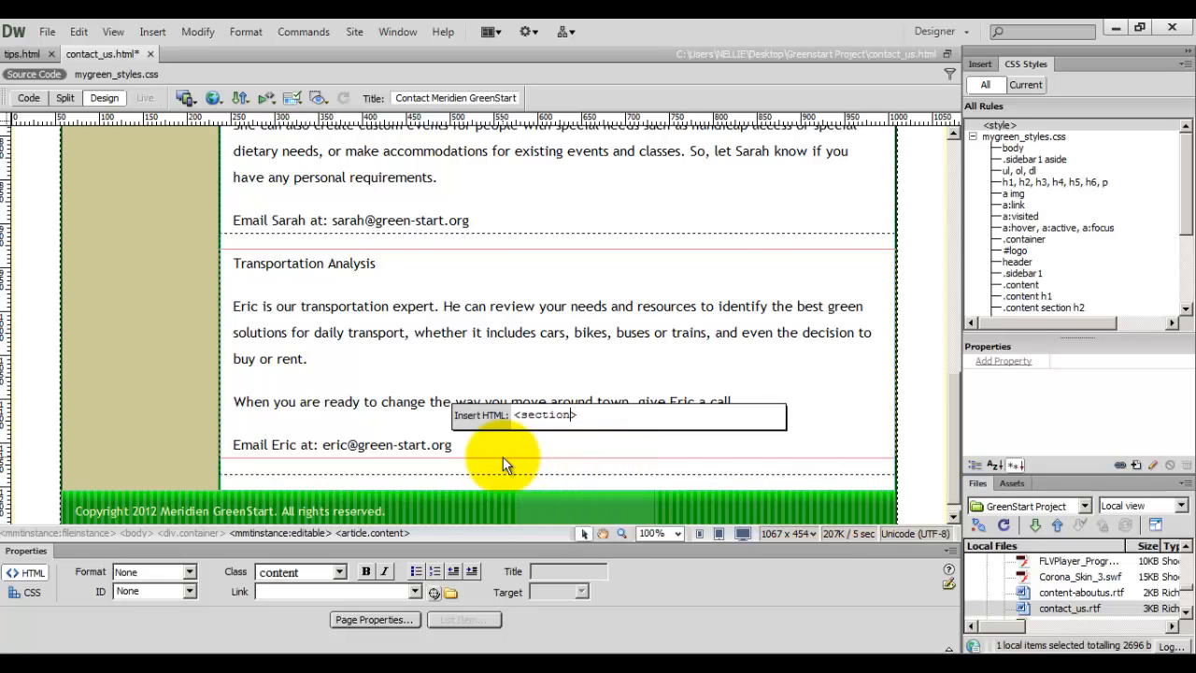
{"action": "key", "text": "Return"}
- Cut the Research and Development text from contact_us.rtf in Word and paste it into the new section in Dreamweaver
{"action": "left_click", "coordinate": [315, 652]}
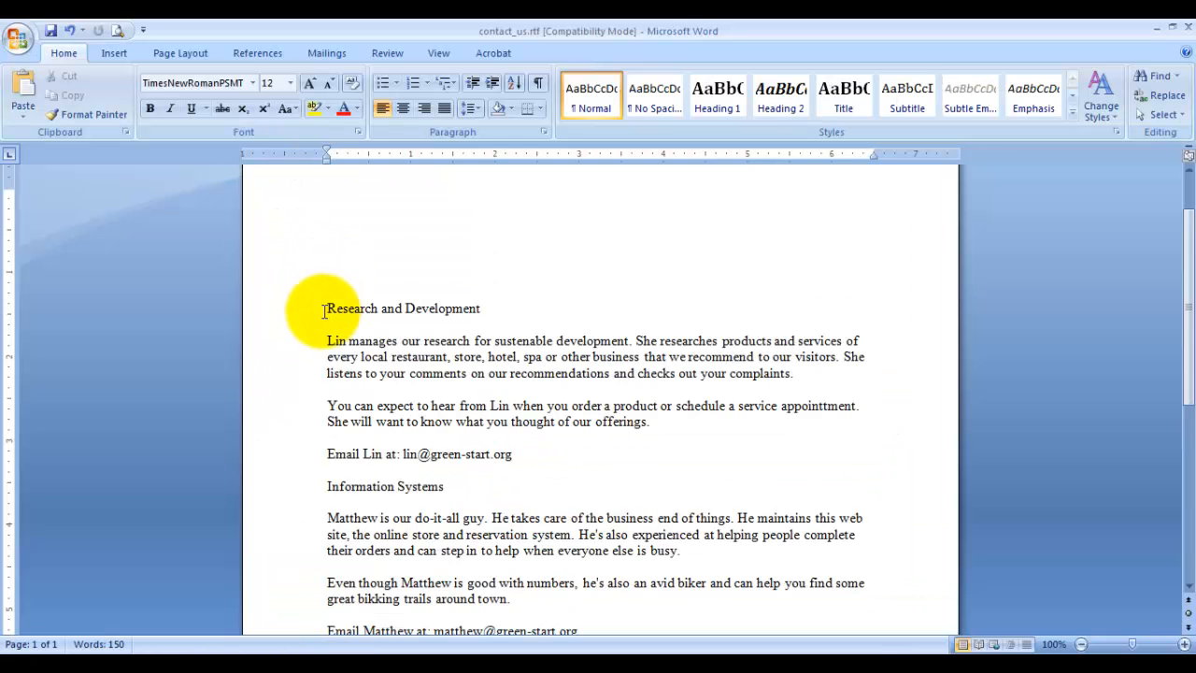
{"action": "left_click_drag", "start_coordinate": [324, 310], "coordinate": [454, 465]}
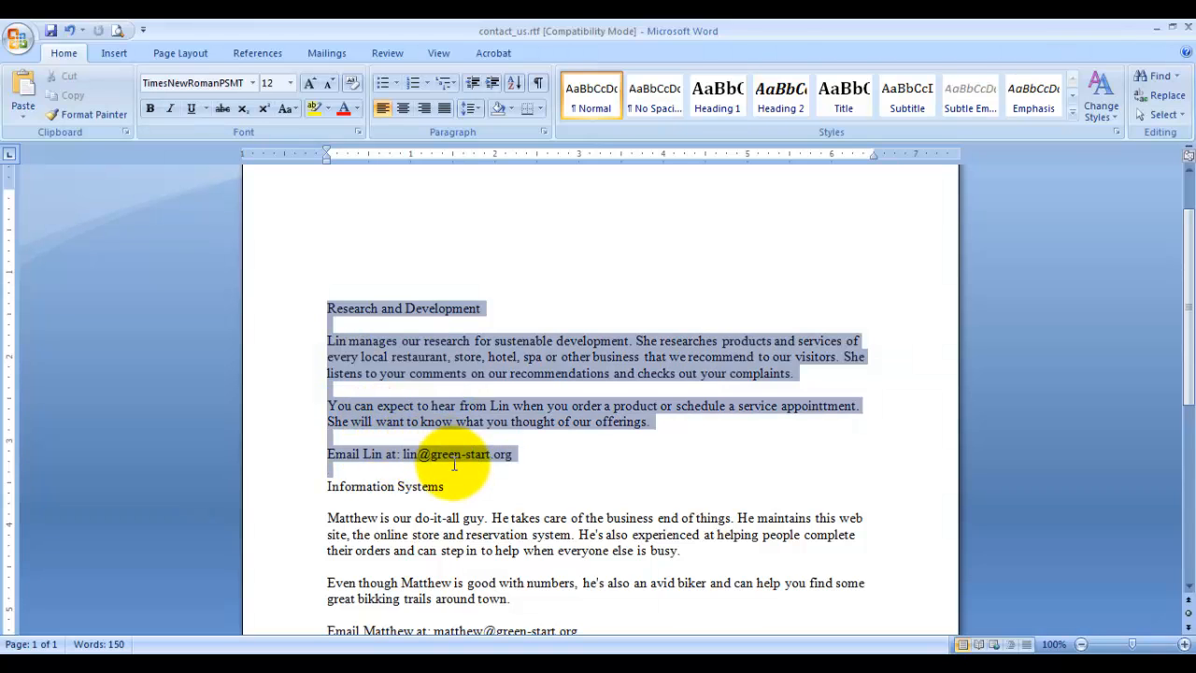
{"action": "key", "text": "ctrl+x"}
{"action": "left_click", "coordinate": [200, 652]}
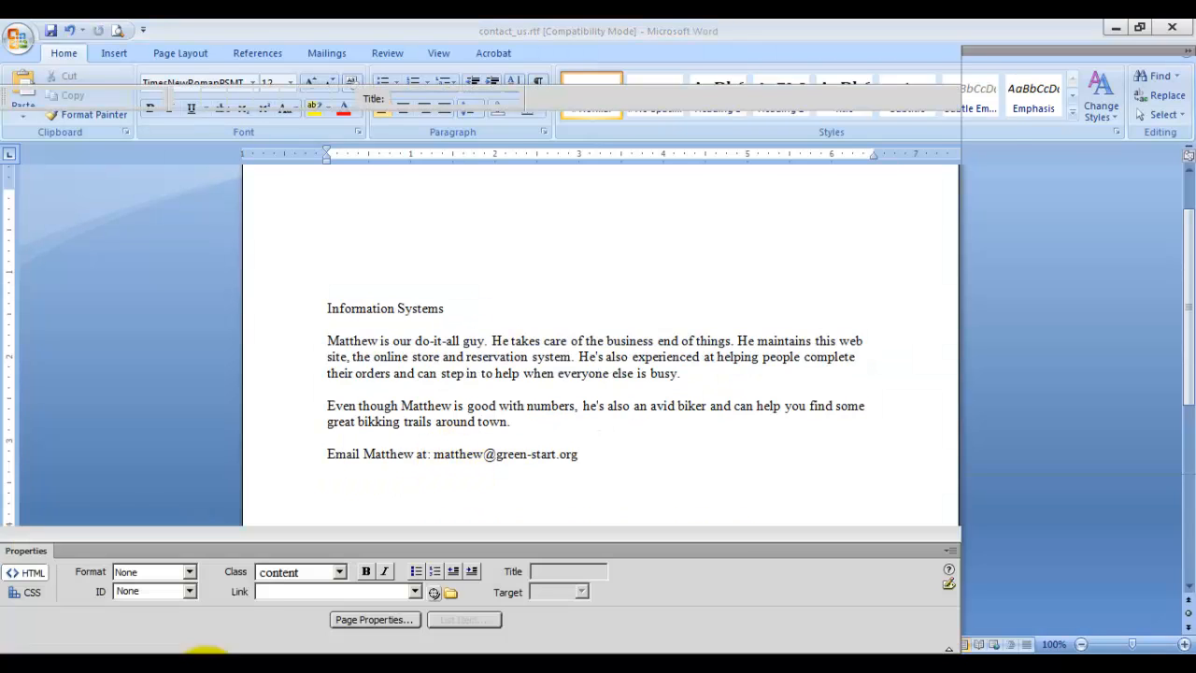
{"action": "left_click", "coordinate": [380, 466]}
{"action": "key", "text": "ctrl+v"}
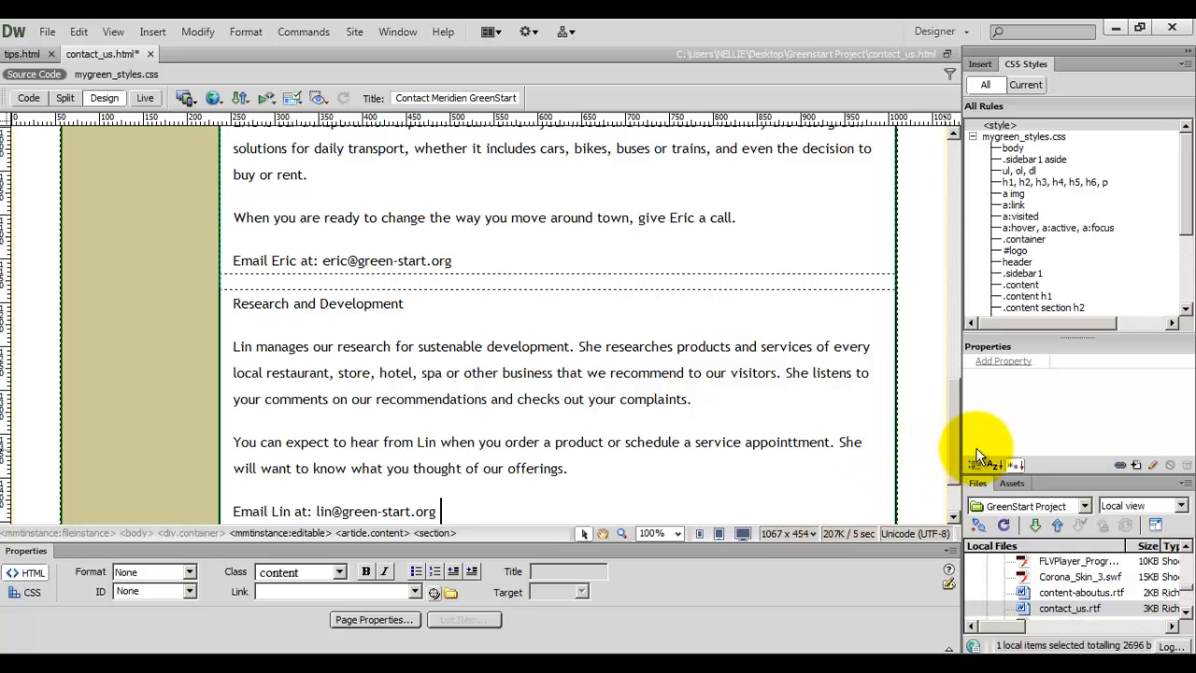
- Insert a new section element directly after the Research and Development section
{"action": "scroll", "coordinate": [959, 459], "scroll_direction": "down", "scroll_amount": 2}
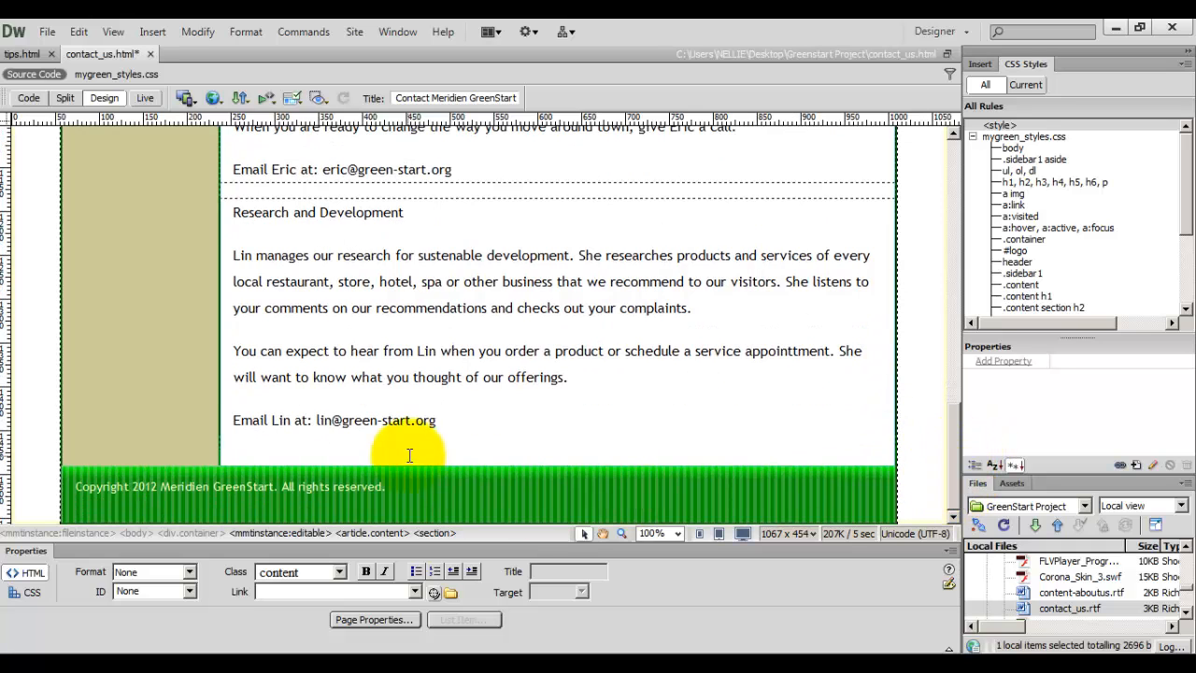
{"action": "left_click", "coordinate": [428, 432]}
{"action": "key", "text": "Right"}
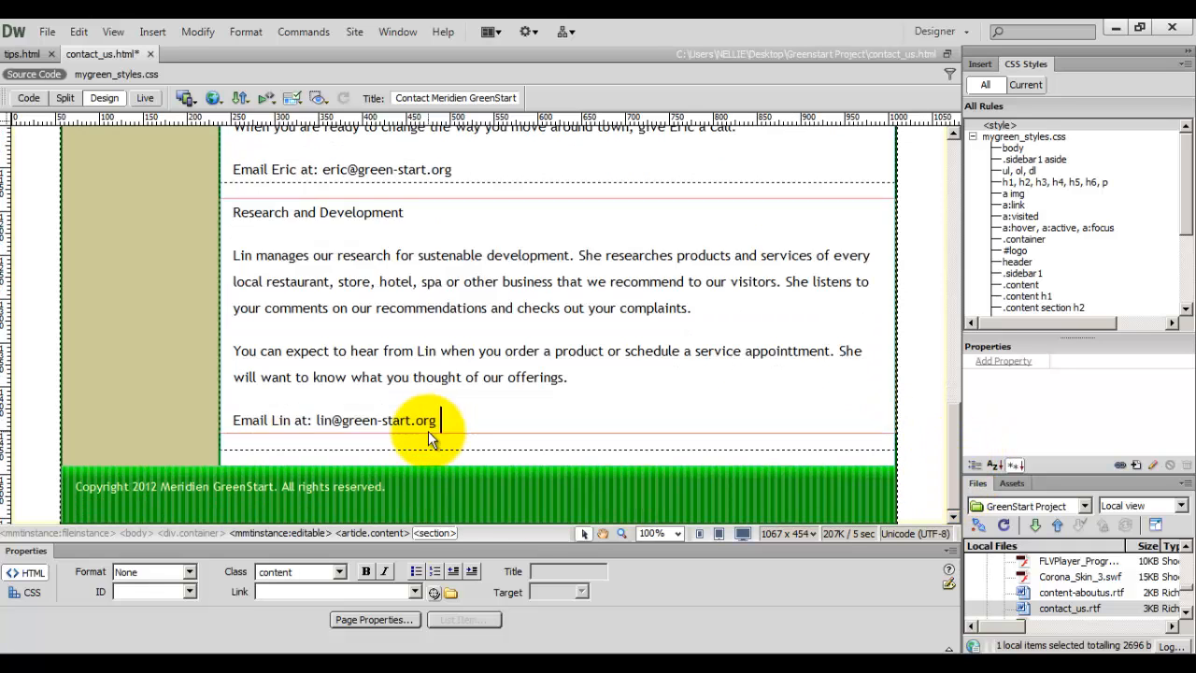
{"action": "key", "text": "ctrl+t"}
{"action": "type", "text": "section>"}
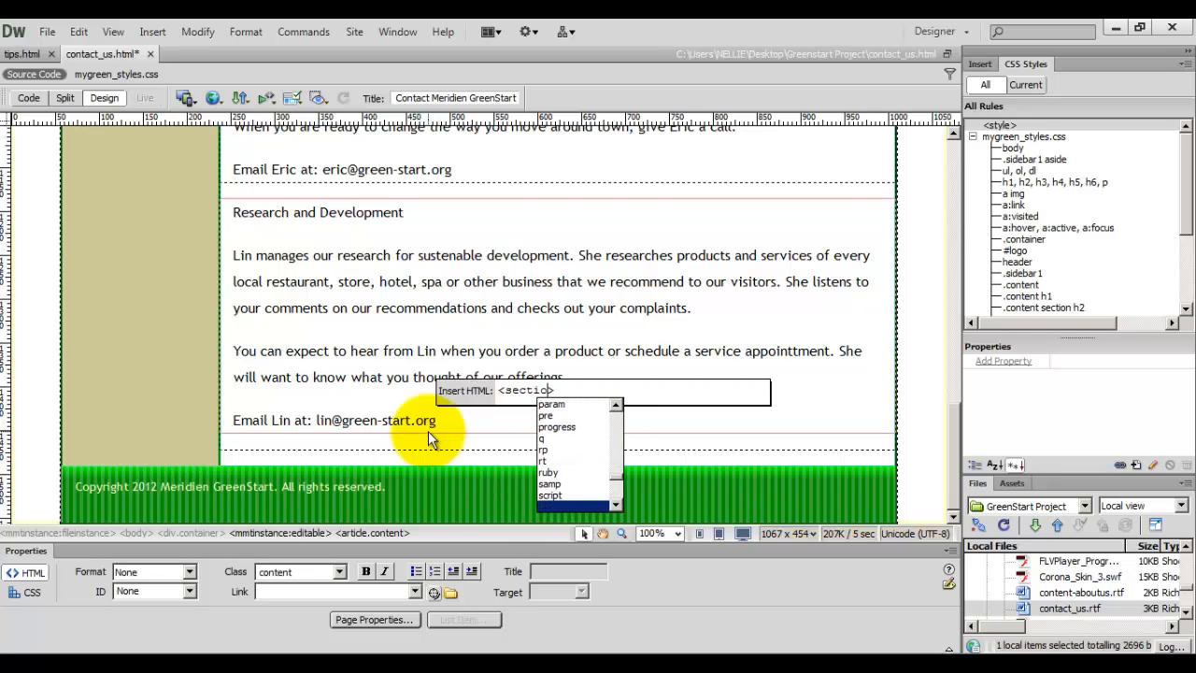
{"action": "key", "text": "Return"}
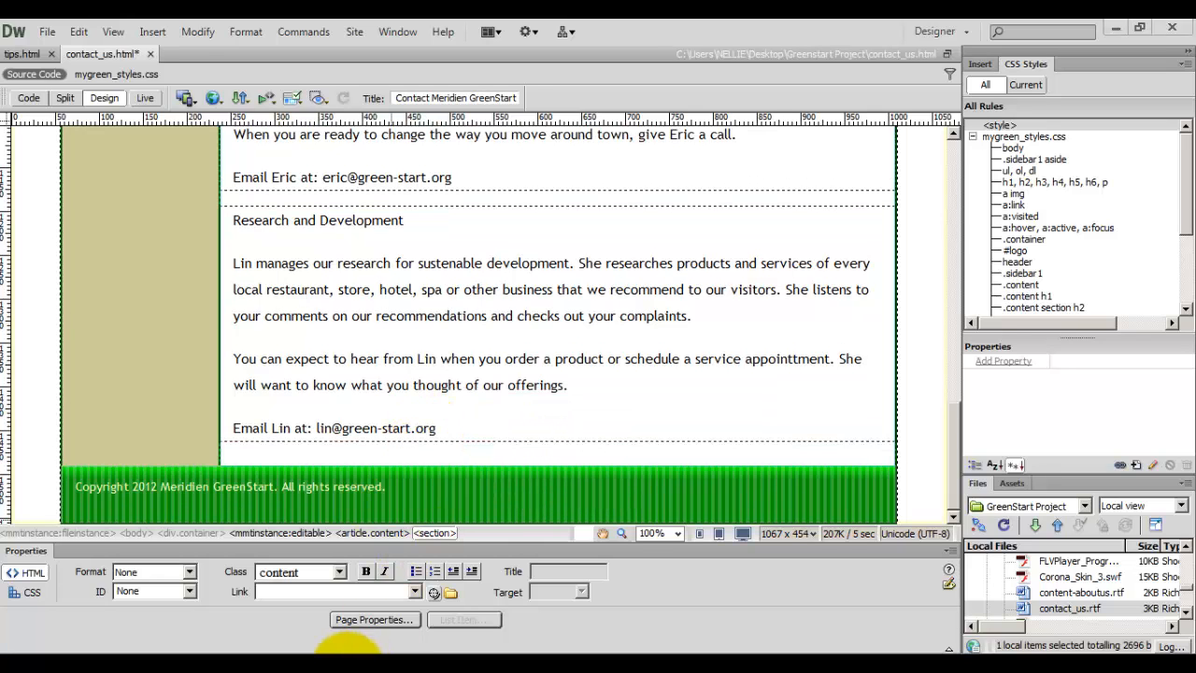
- Move the Information Systems text, through its e-mail line, from the Word document into the new section in Dreamweaver
{"action": "key", "text": "alt+Tab"}
{"action": "left_click_drag", "start_coordinate": [326, 309], "coordinate": [706, 542]}
{"action": "key", "text": "ctrl+c"}
{"action": "key", "text": "alt+Tab"}
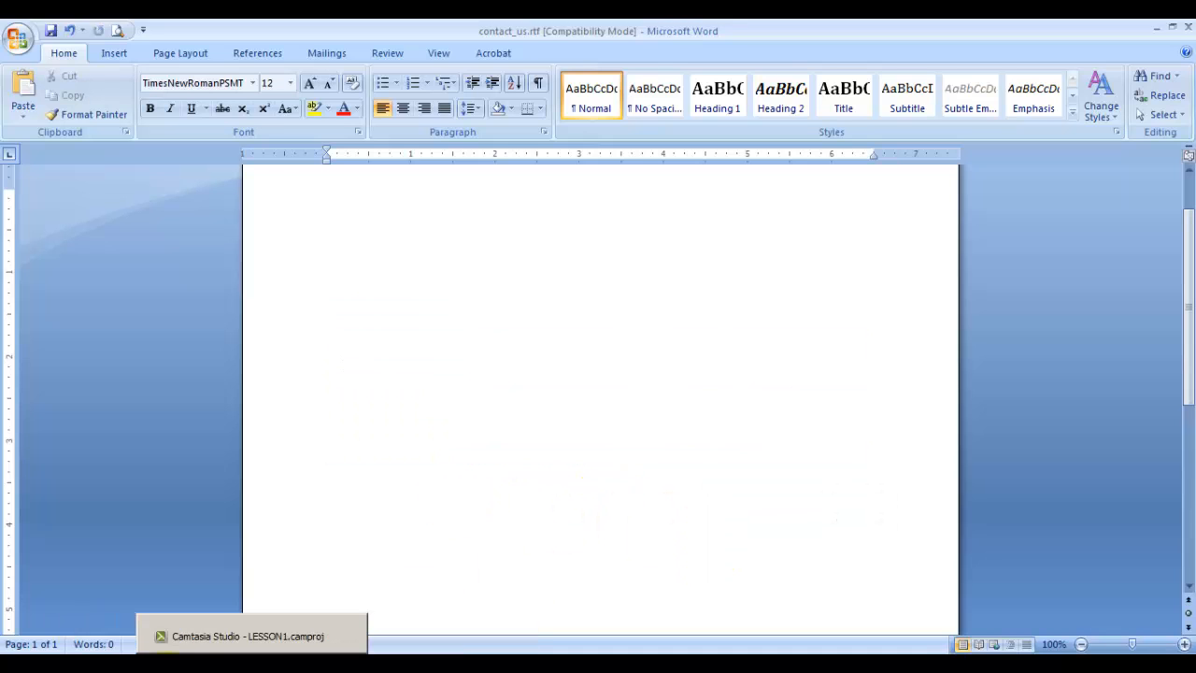
{"action": "key", "text": "ctrl+v"}
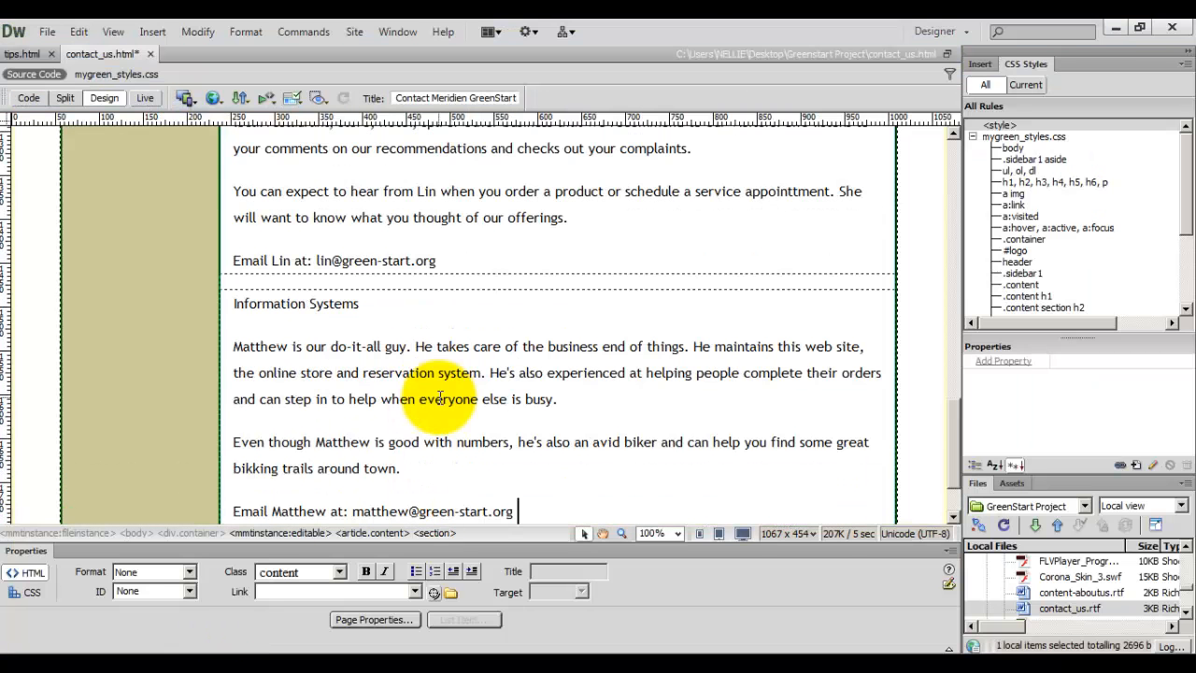
- Format the "Information Systems" line as Heading 2
{"action": "scroll", "coordinate": [959, 439], "scroll_direction": "down", "scroll_amount": 1}
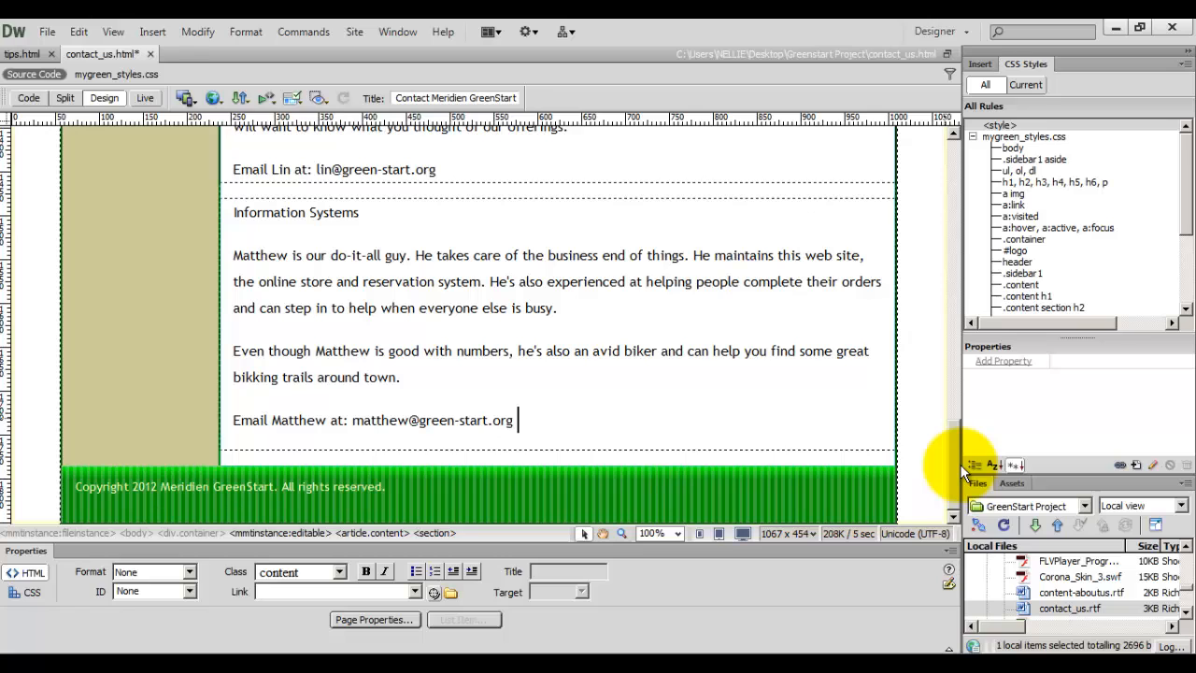
{"action": "left_click", "coordinate": [317, 231]}
{"action": "left_click", "coordinate": [189, 571]}
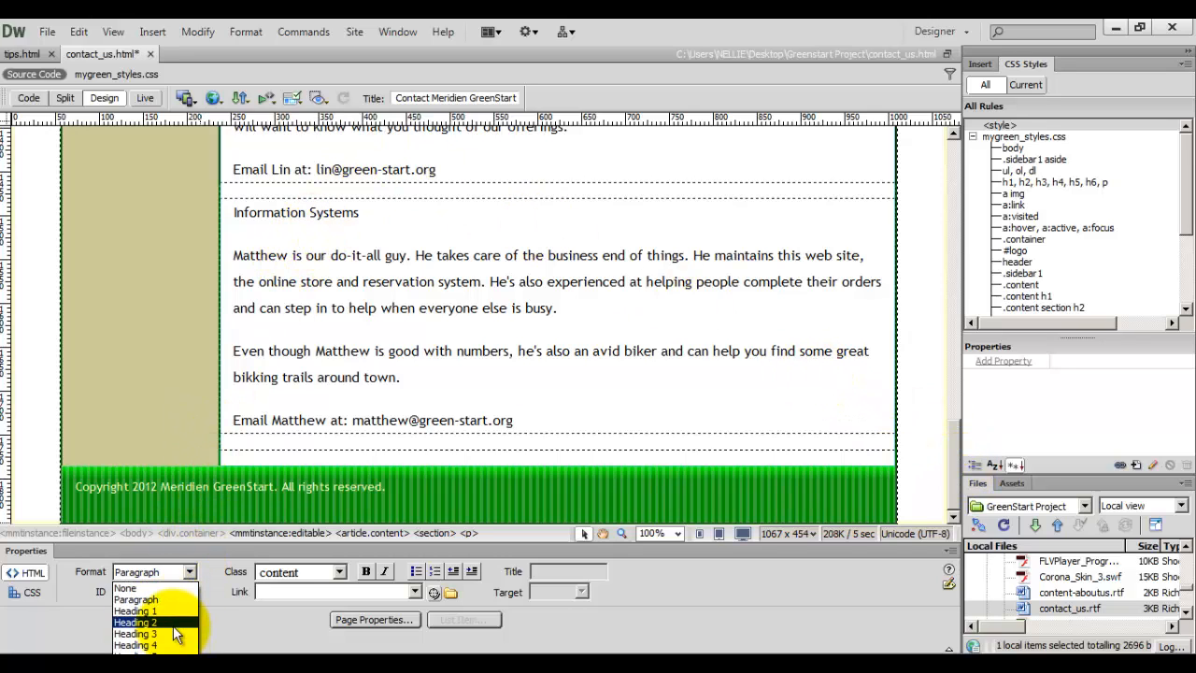
{"action": "left_click", "coordinate": [174, 625]}
- Format the "Research and Development" line as Heading 2
{"action": "left_click_drag", "start_coordinate": [943, 495], "coordinate": [486, 387]}
{"action": "left_click_drag", "start_coordinate": [954, 451], "coordinate": [956, 385]}
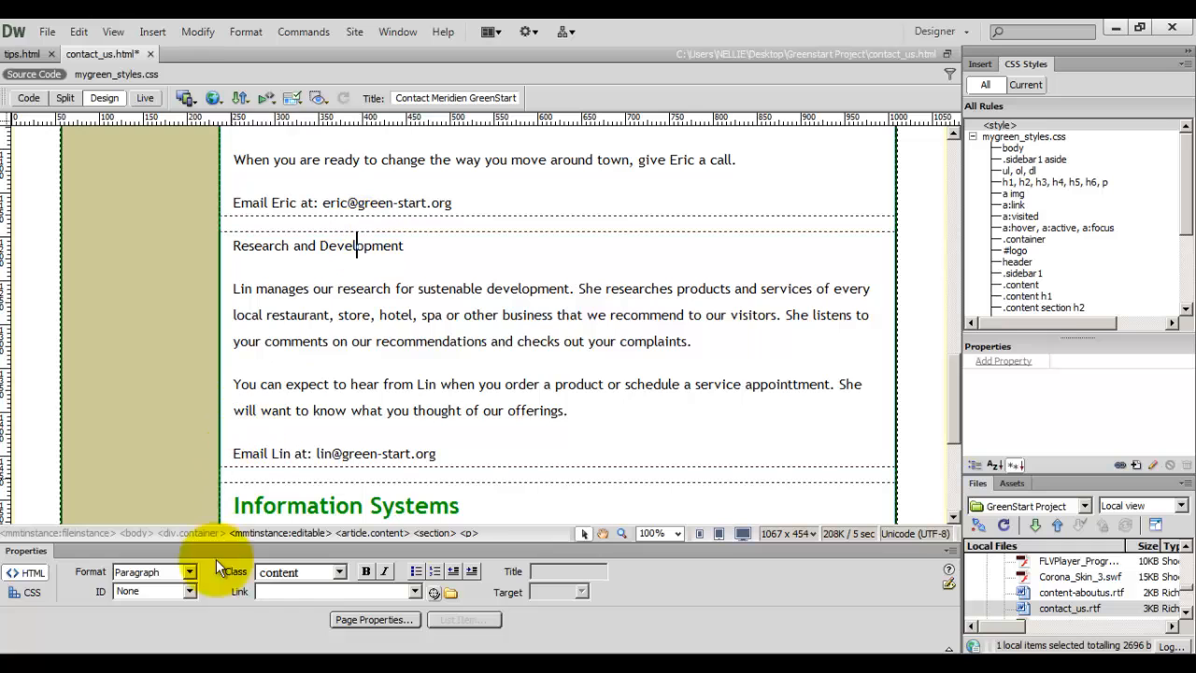
{"action": "left_click", "coordinate": [185, 572]}
{"action": "left_click", "coordinate": [175, 621]}
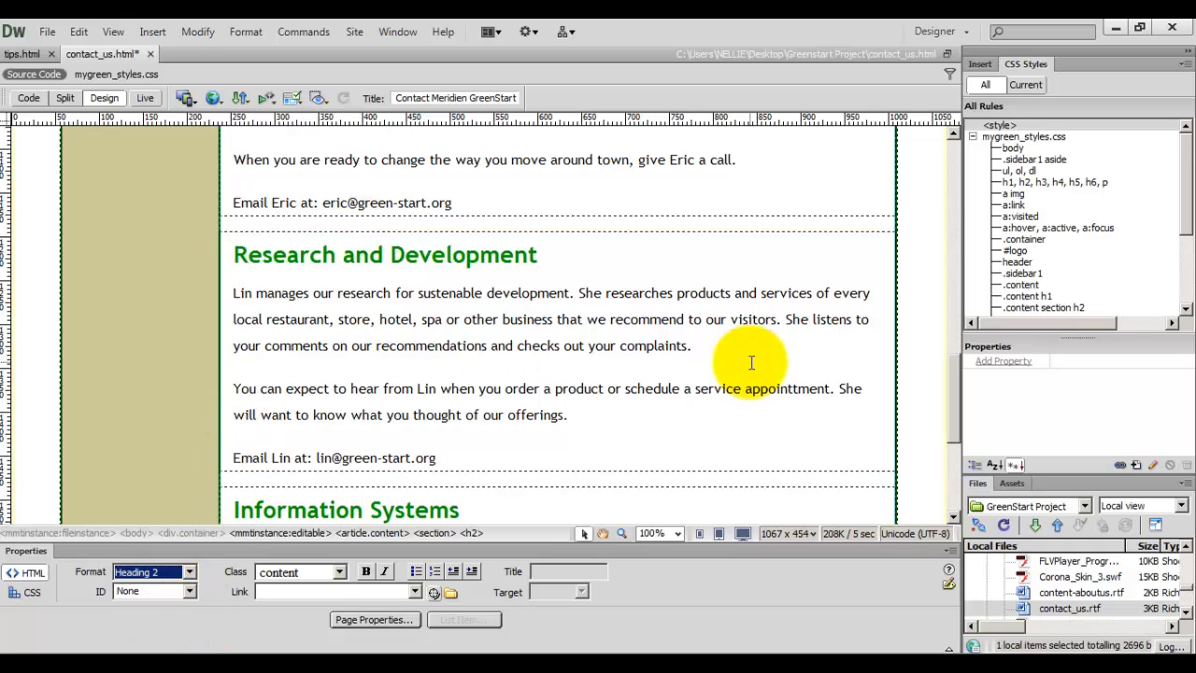
- Format the "Transportation Analysis" line as Heading 2
{"action": "left_click_drag", "start_coordinate": [955, 372], "coordinate": [954, 309]}
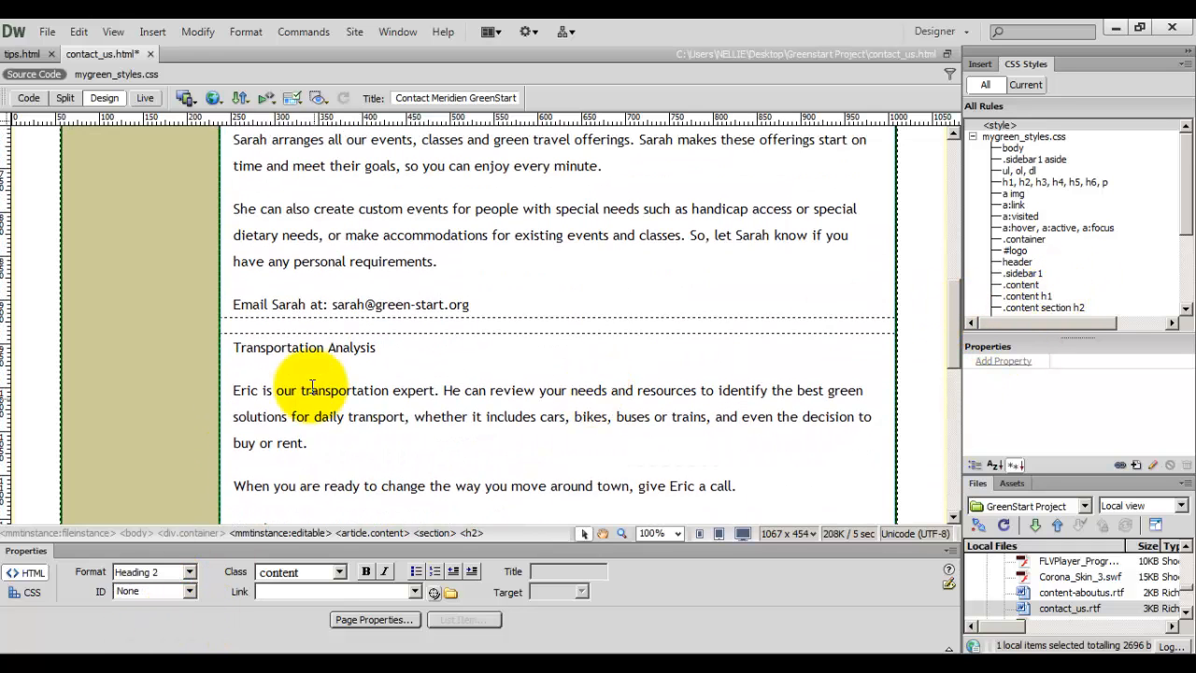
{"action": "left_click", "coordinate": [313, 351]}
{"action": "left_click", "coordinate": [168, 572]}
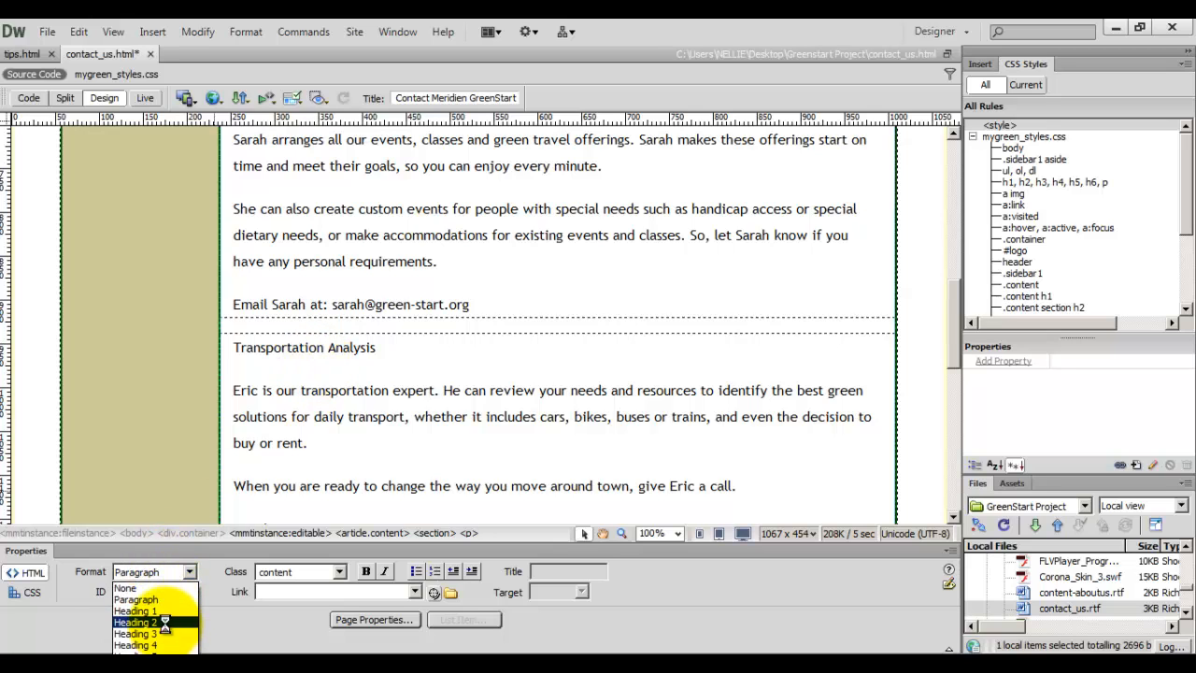
{"action": "left_click", "coordinate": [168, 622]}
- Assign the class "profile" to the section element containing the Association Management heading and text
{"action": "left_click_drag", "start_coordinate": [956, 355], "coordinate": [955, 314]}
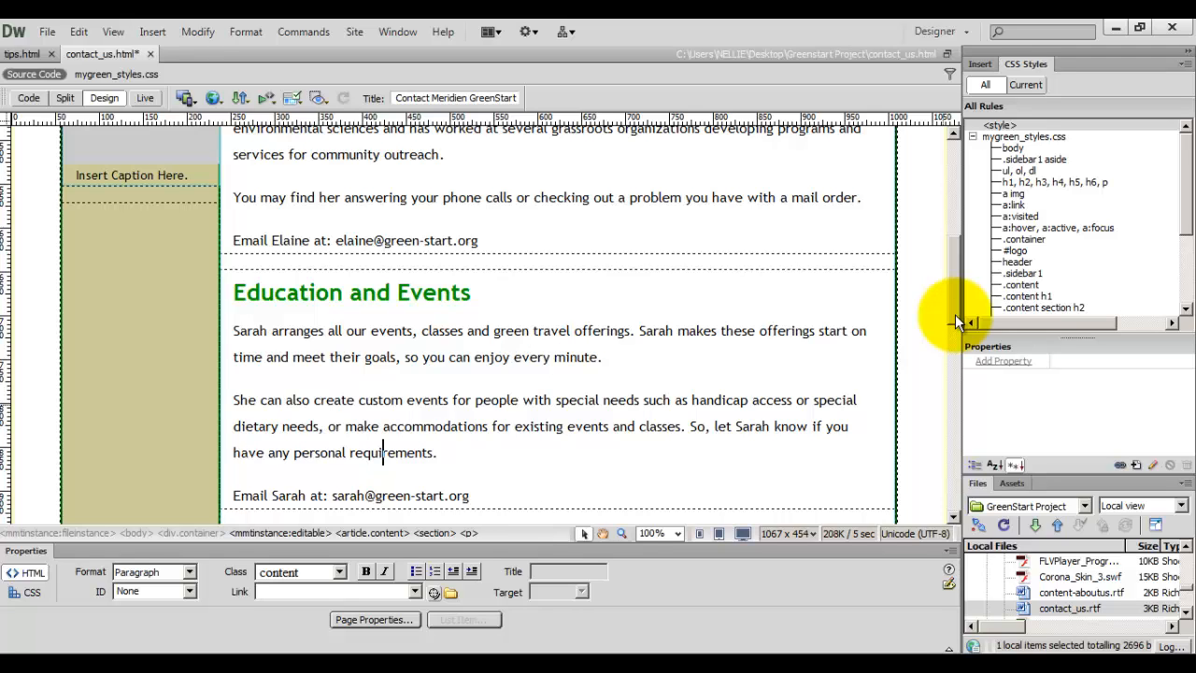
{"action": "key", "text": "Page_Up"}
{"action": "key", "text": "Down"}
{"action": "key", "text": "Down"}
{"action": "key", "text": "Down"}
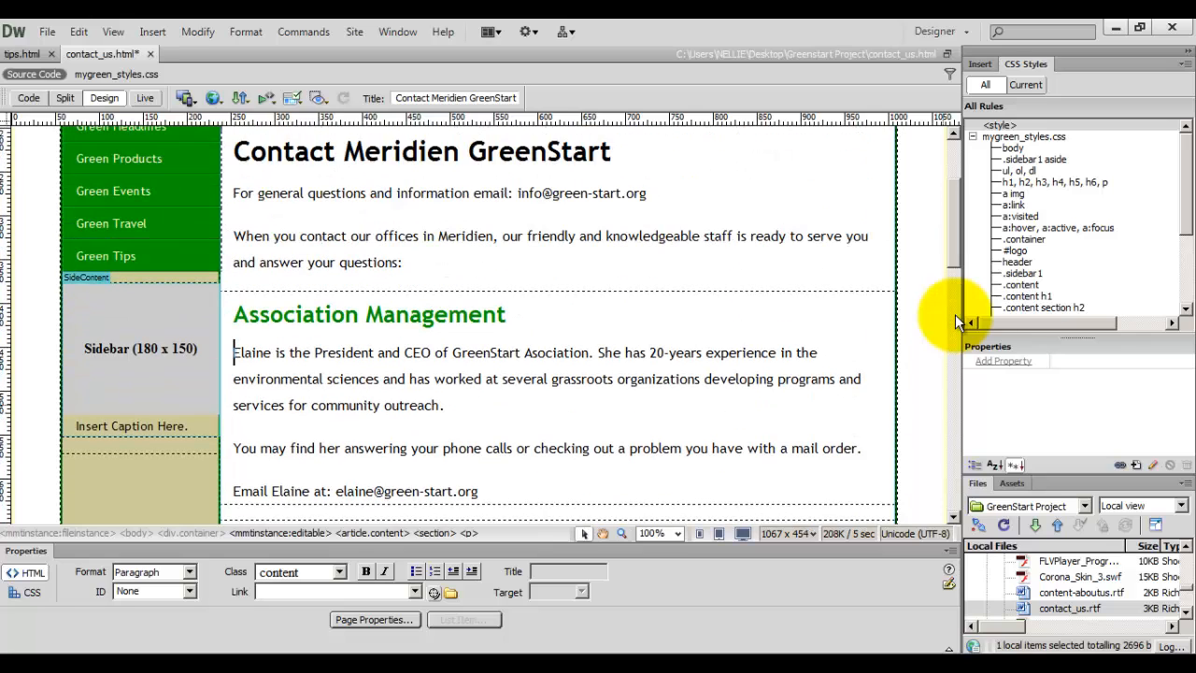
{"action": "key", "text": "Down"}
{"action": "key", "text": "Down"}
{"action": "key", "text": "Down"}
{"action": "key", "text": "Up"}
{"action": "key", "text": "Up"}
{"action": "key", "text": "Right"}
{"action": "key", "text": "Right"}
{"action": "key", "text": "Right"}
{"action": "key", "text": "Right"}
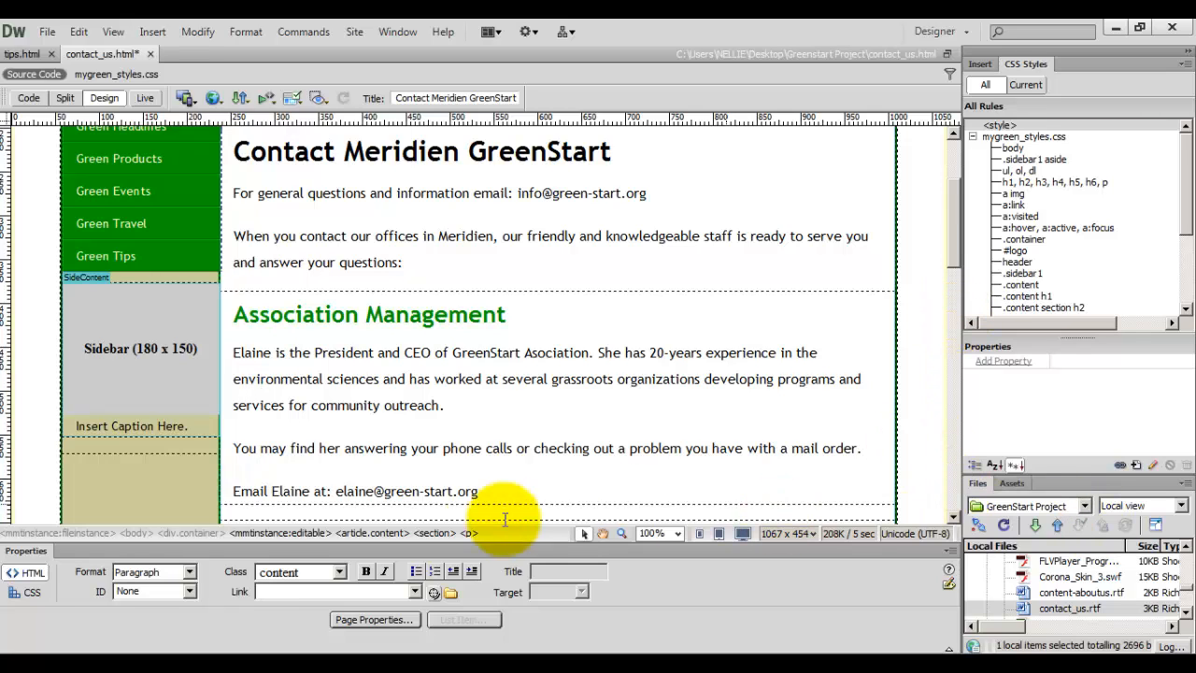
{"action": "left_click", "coordinate": [445, 533]}
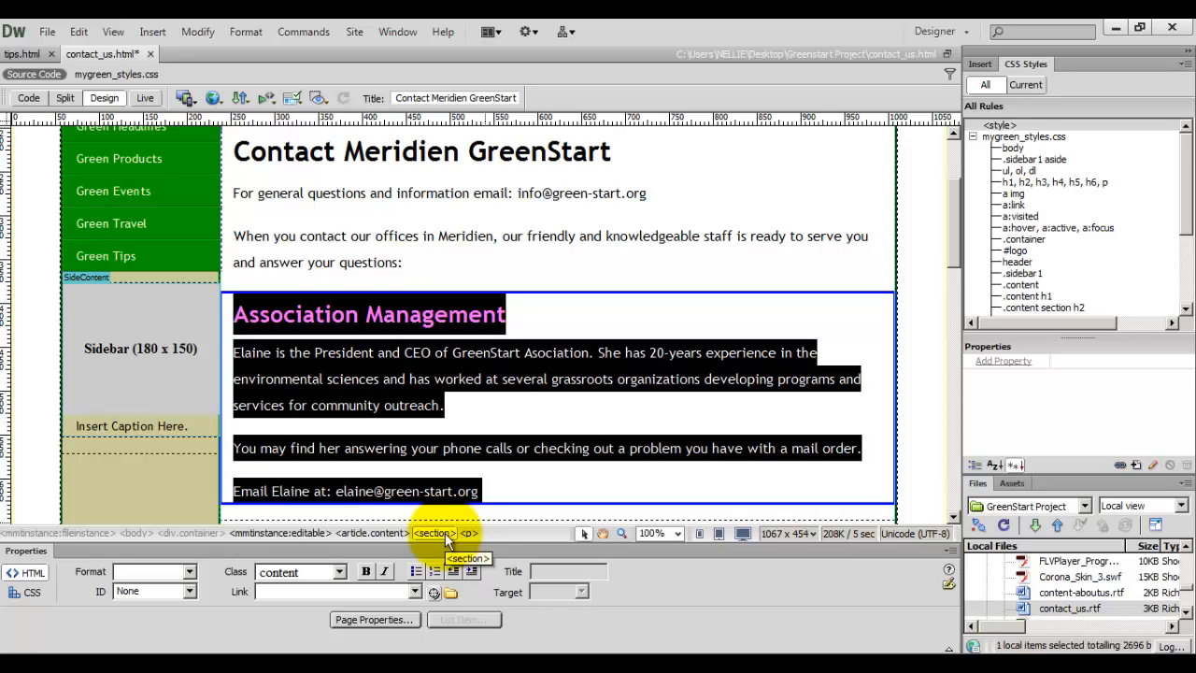
{"action": "key", "text": "ctrl+t"}
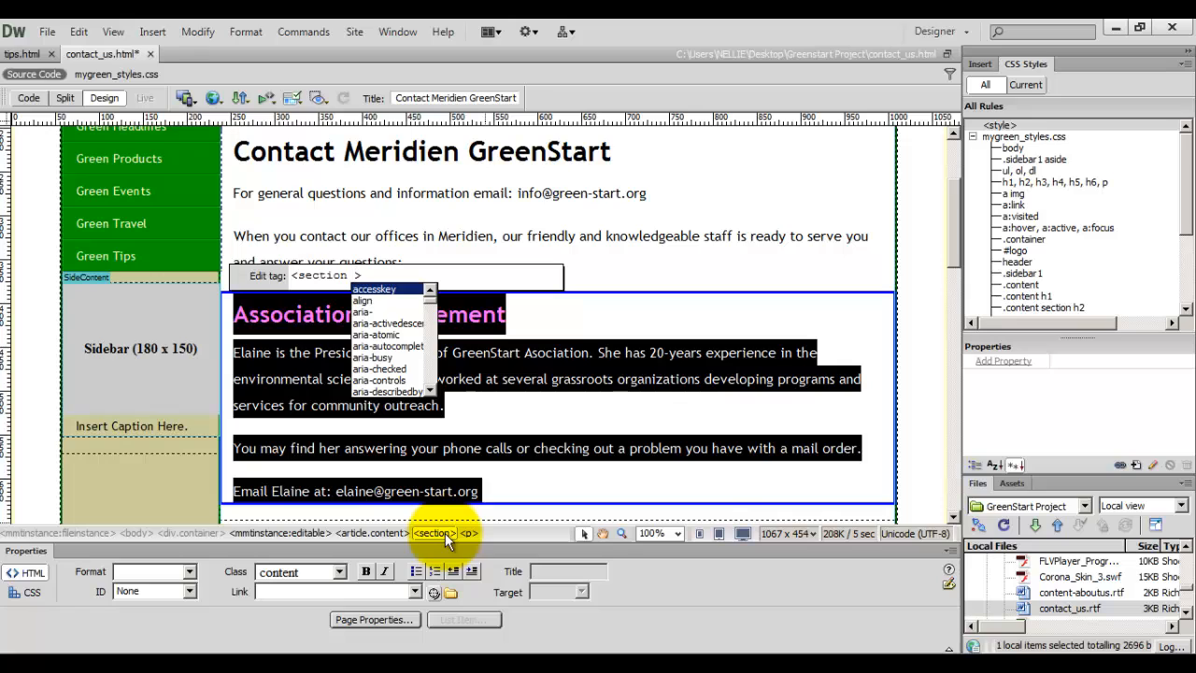
{"action": "type", "text": "ca"}
{"action": "key", "text": "BackSpace"}
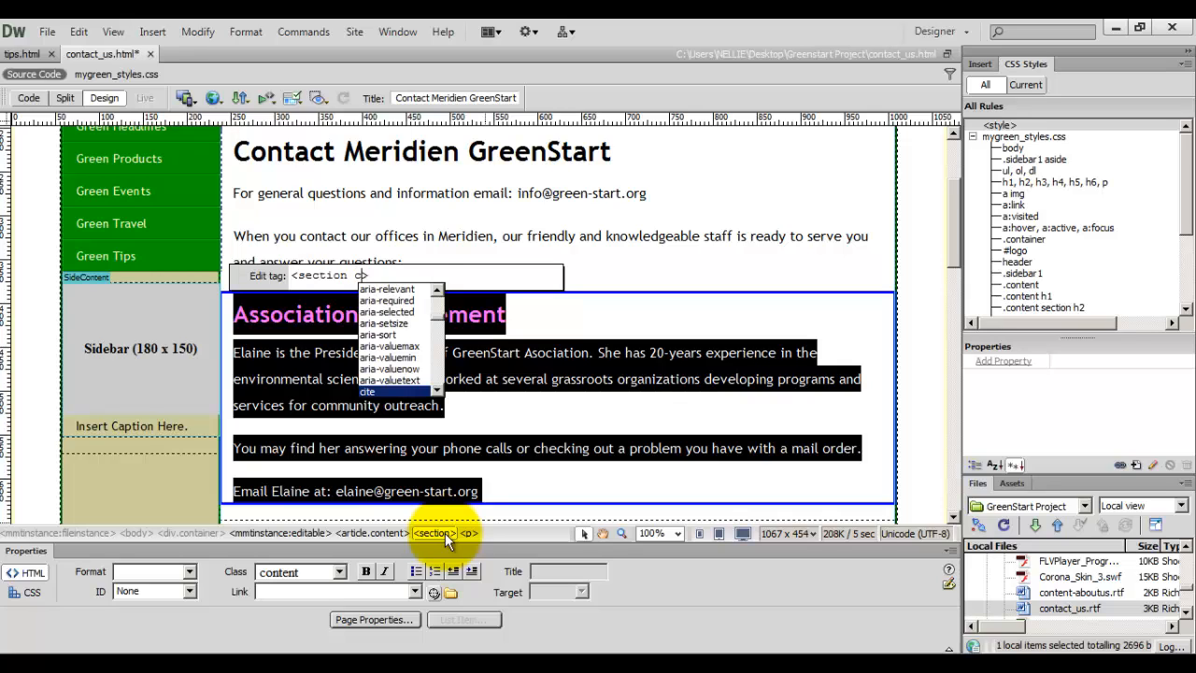
{"action": "type", "text": "lass"}
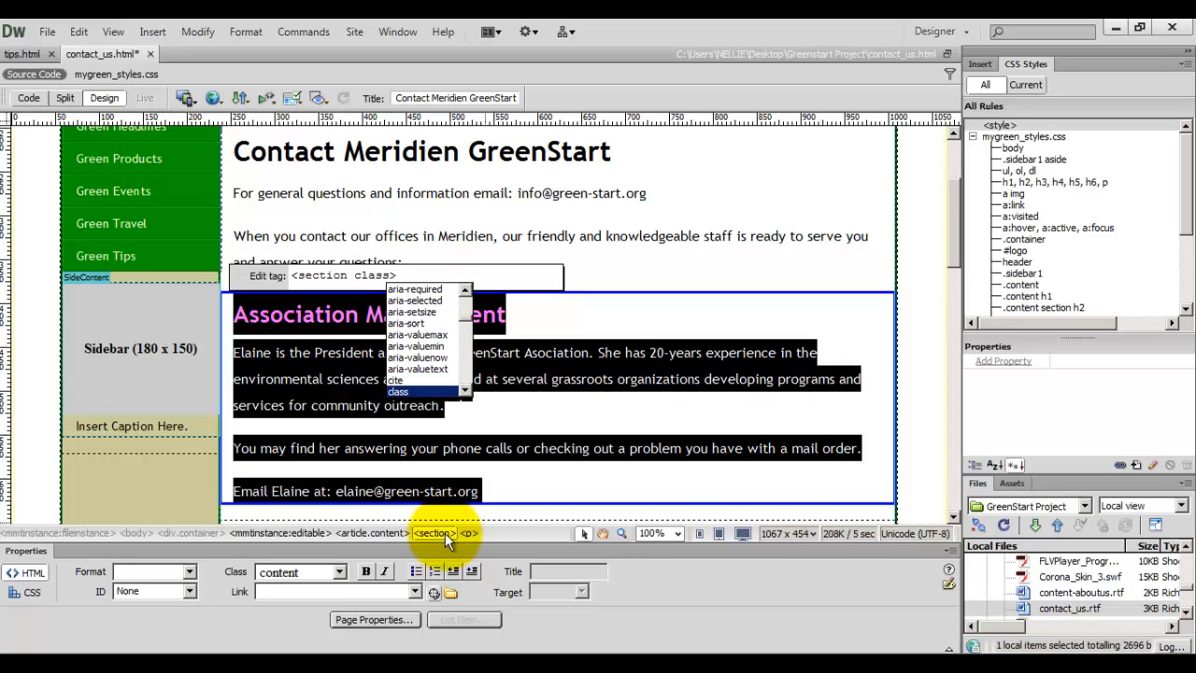
{"action": "key", "text": "Return"}
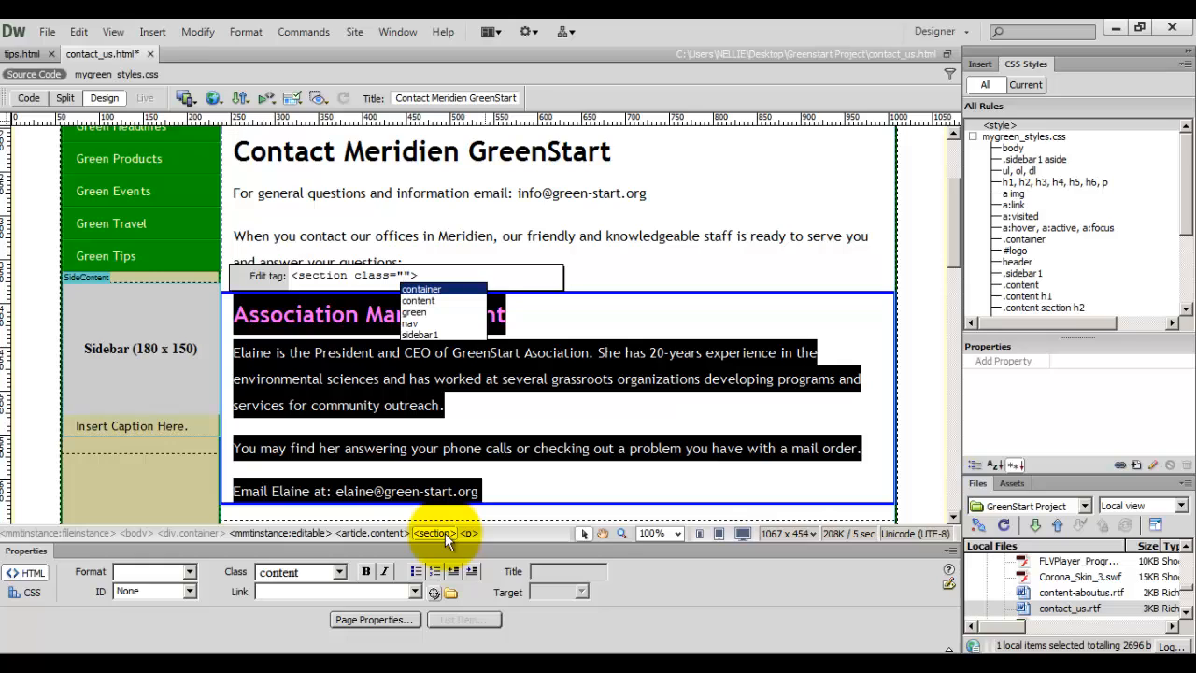
{"action": "type", "text": "profil"}
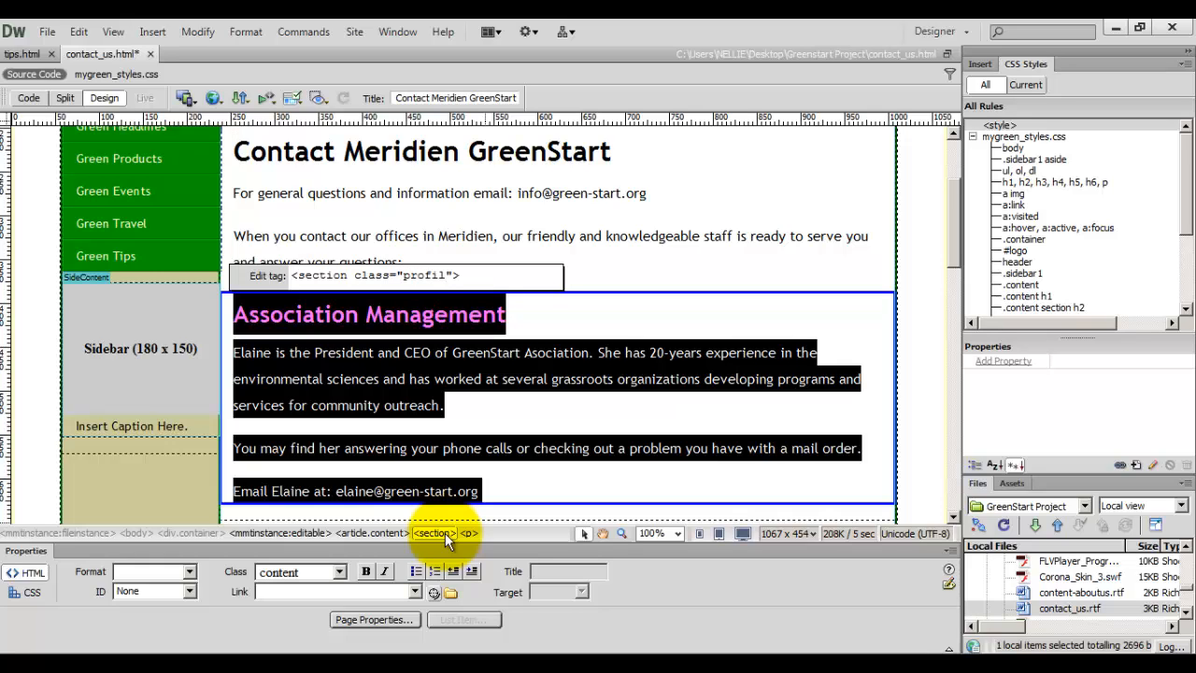
{"action": "type", "text": "e"}
{"action": "key", "text": "Return"}
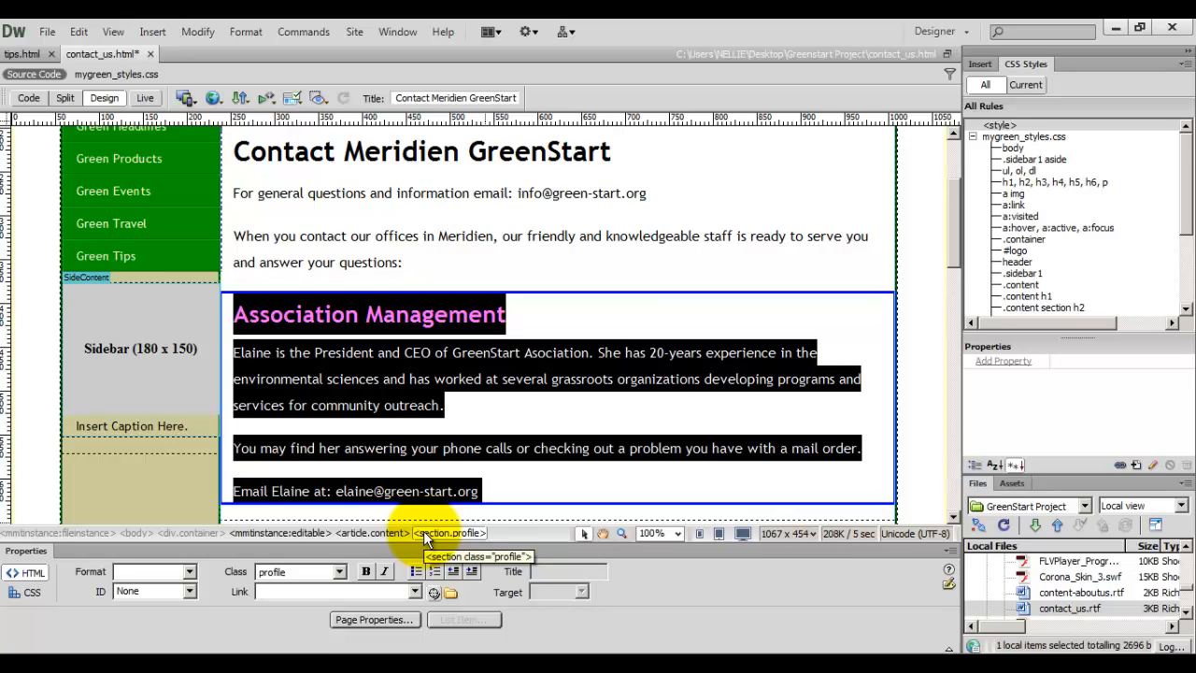
- Create a compound CSS rule with the selector .content .profile in mygreen_styles.css, placed after the .content section h2 rule
{"action": "left_click", "coordinate": [1029, 310]}
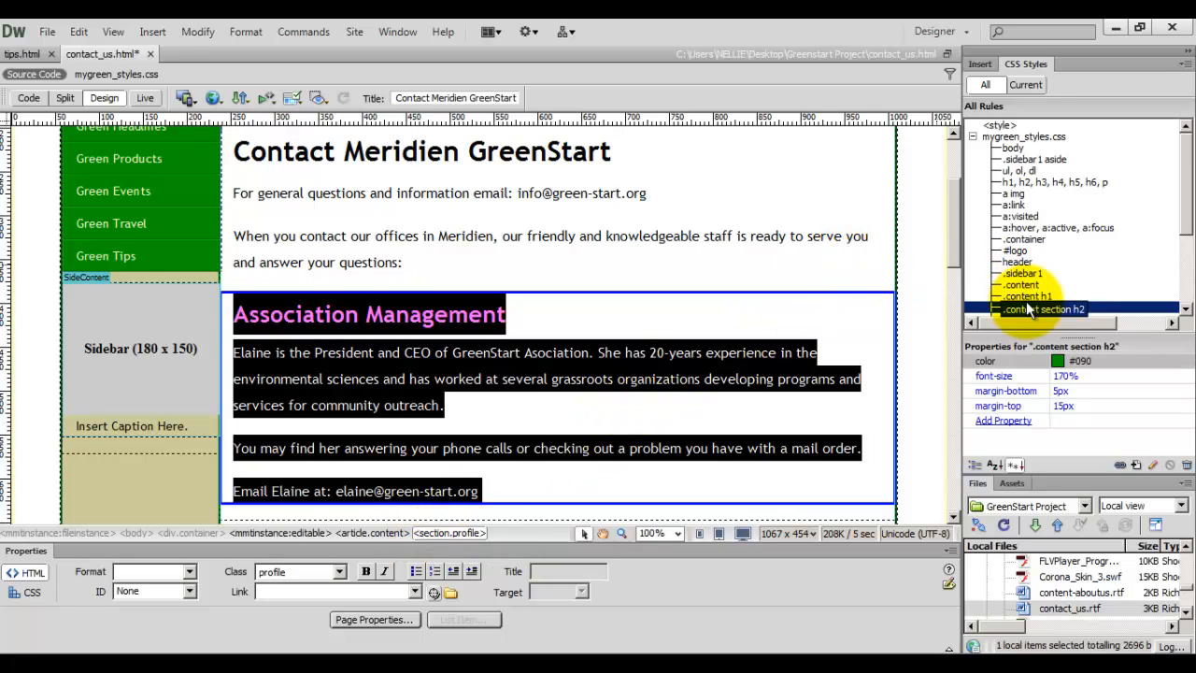
{"action": "left_click", "coordinate": [1136, 467]}
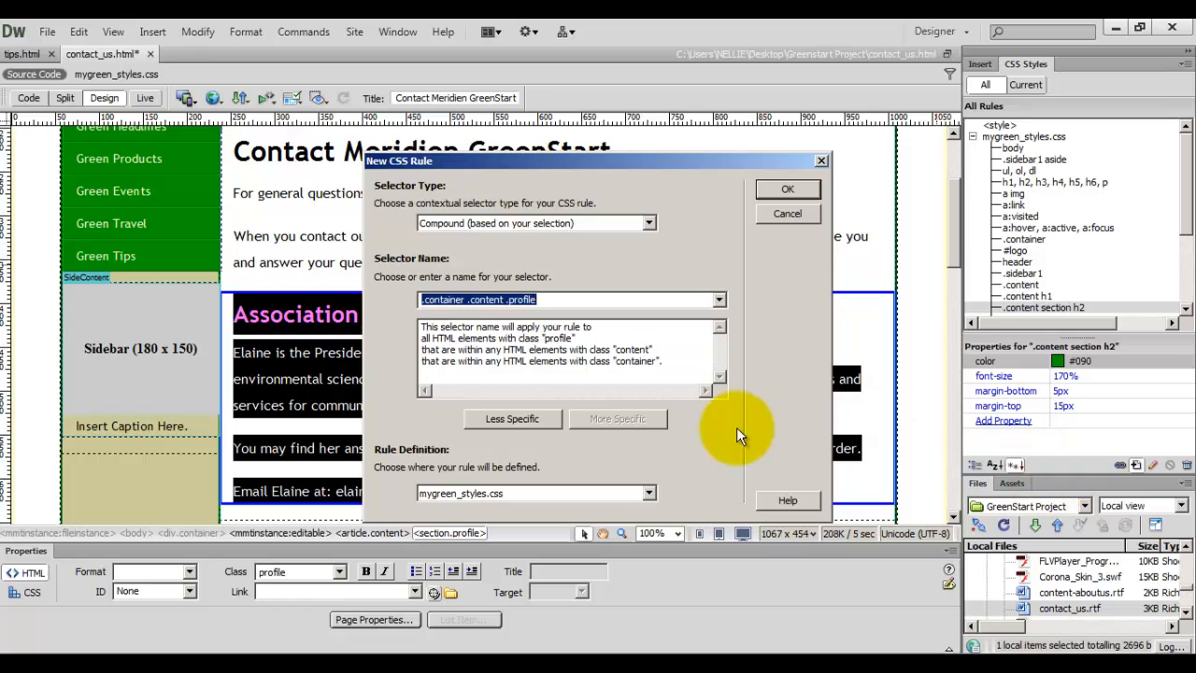
{"action": "left_click", "coordinate": [504, 422]}
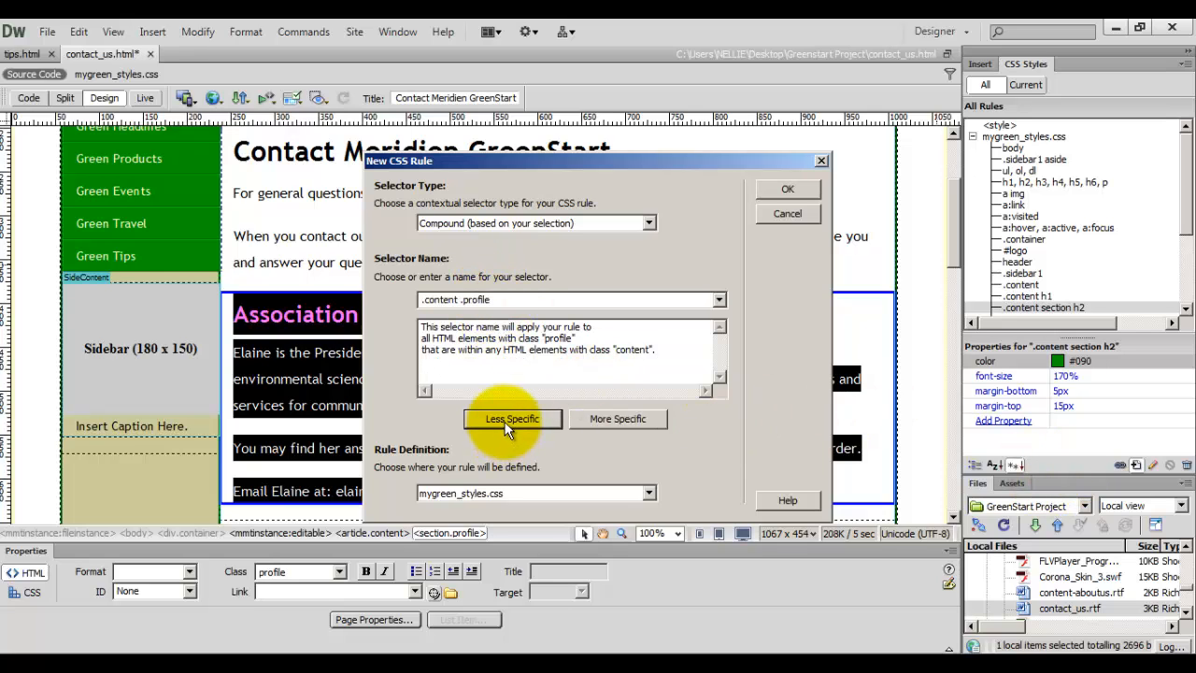
{"action": "left_click", "coordinate": [790, 188]}
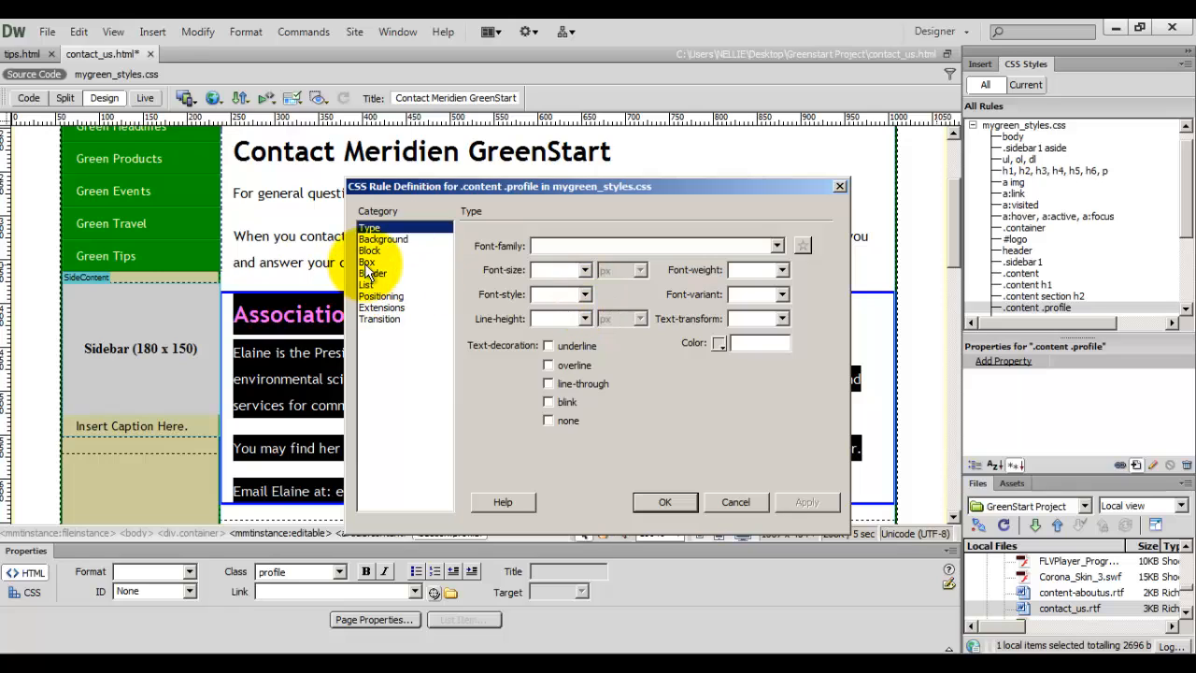
- Set separate margins for the .content .profile rule: right 25 px, bottom 15 px and left 25 px
{"action": "left_click", "coordinate": [368, 261]}
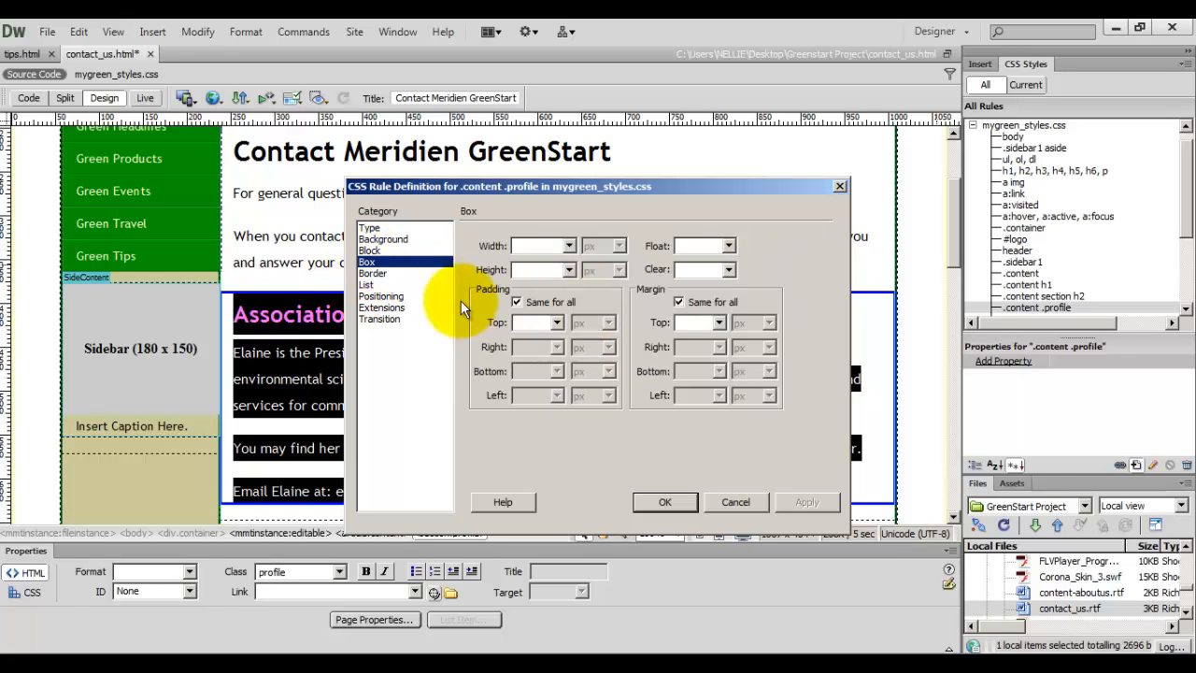
{"action": "left_click", "coordinate": [677, 302]}
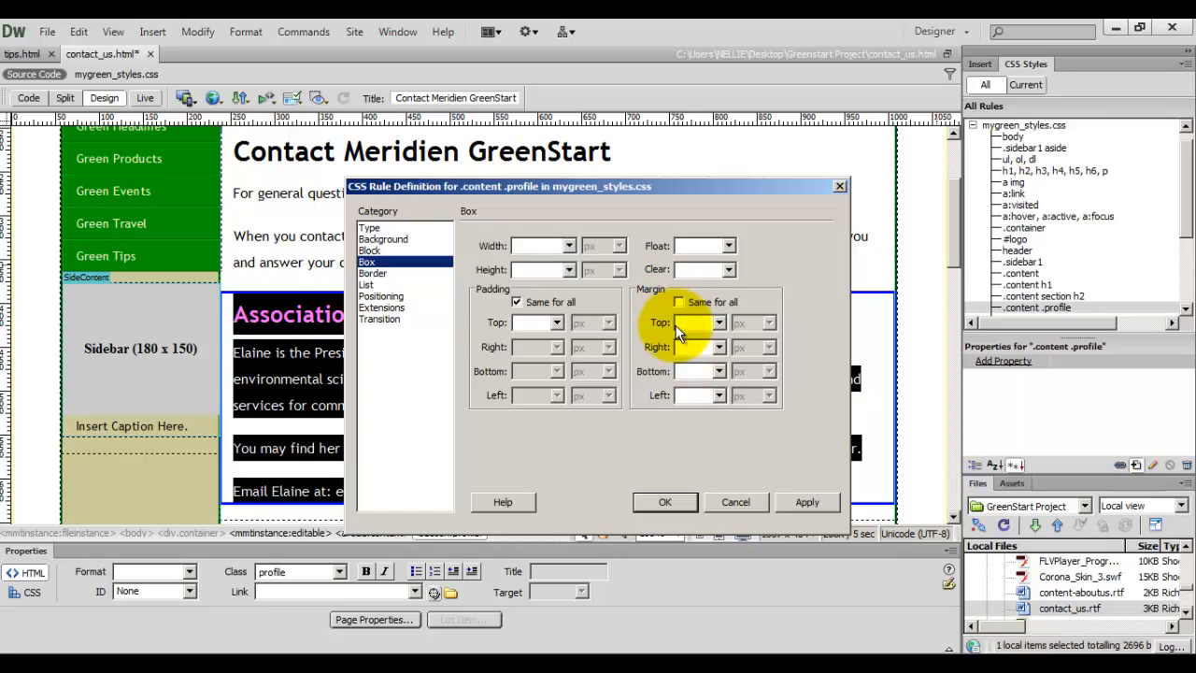
{"action": "left_click", "coordinate": [680, 347]}
{"action": "type", "text": "2"}
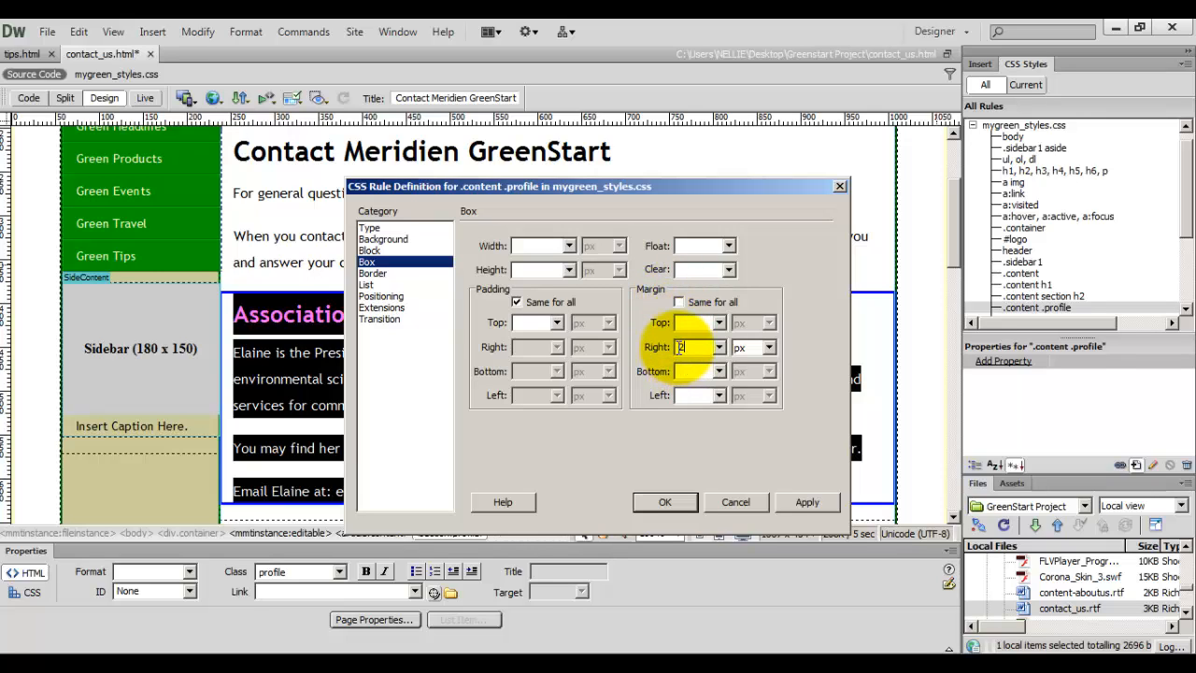
{"action": "type", "text": "5"}
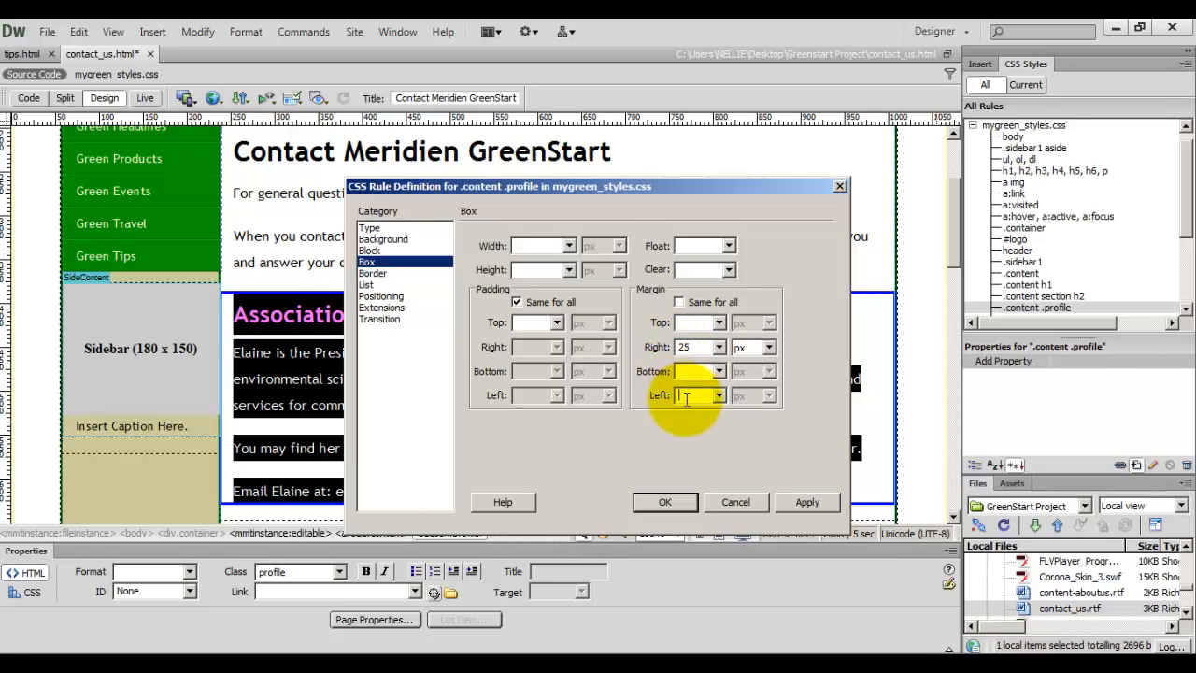
{"action": "type", "text": "25"}
{"action": "left_click", "coordinate": [681, 371]}
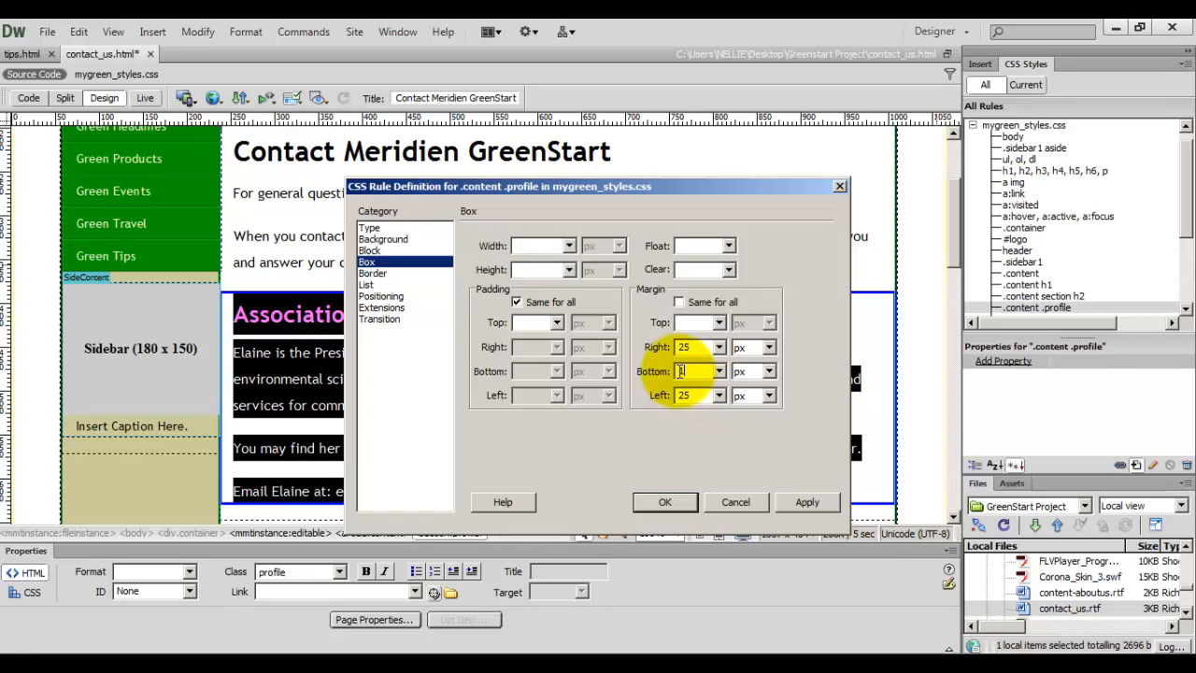
{"action": "type", "text": "15"}
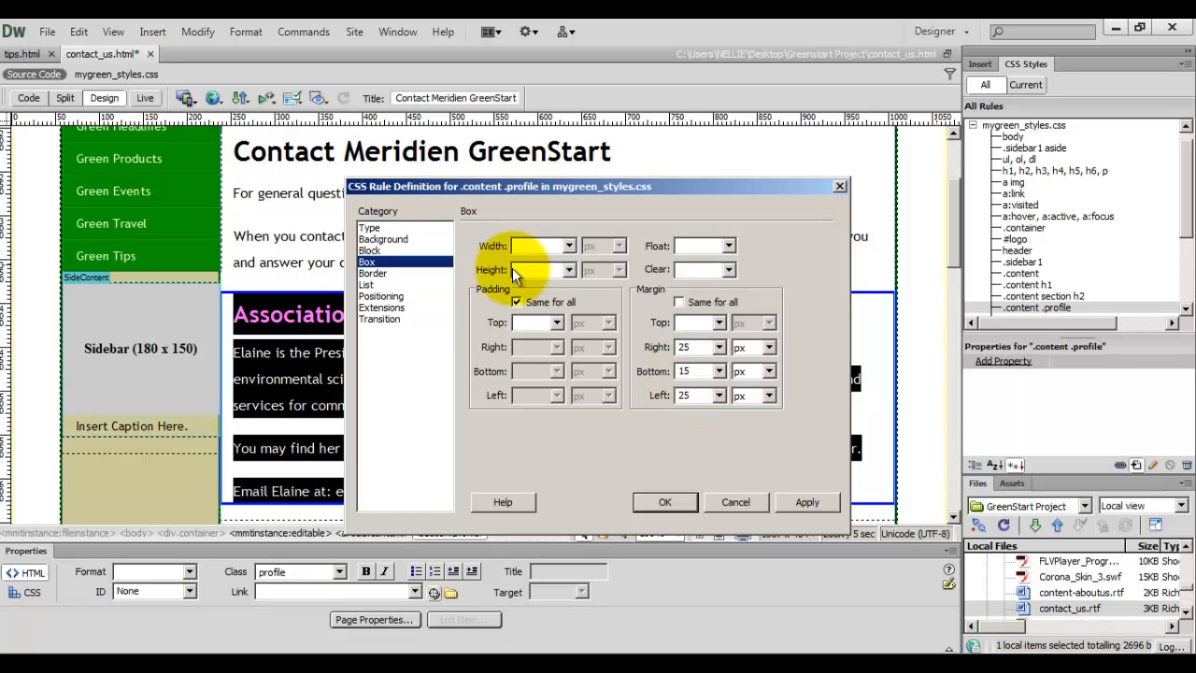
- Give the .content .profile rule its own bottom border: solid, 10 px wide, colour #CADAAF
{"action": "left_click", "coordinate": [398, 272]}
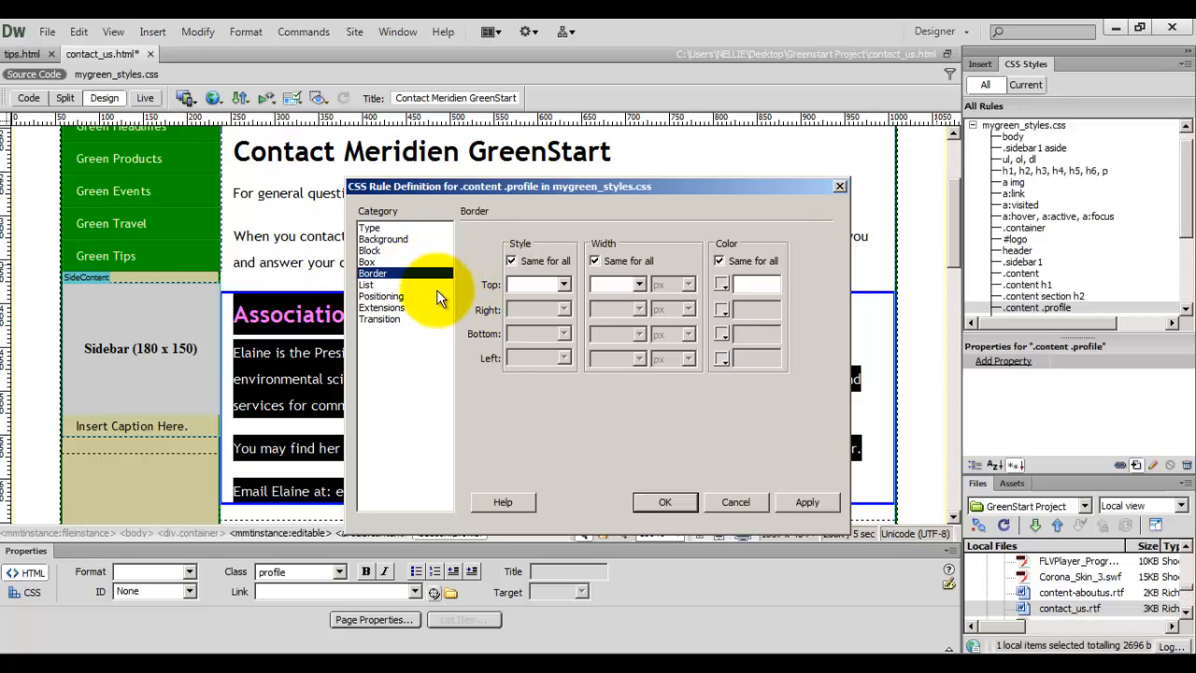
{"action": "left_click", "coordinate": [512, 261]}
{"action": "left_click", "coordinate": [595, 261]}
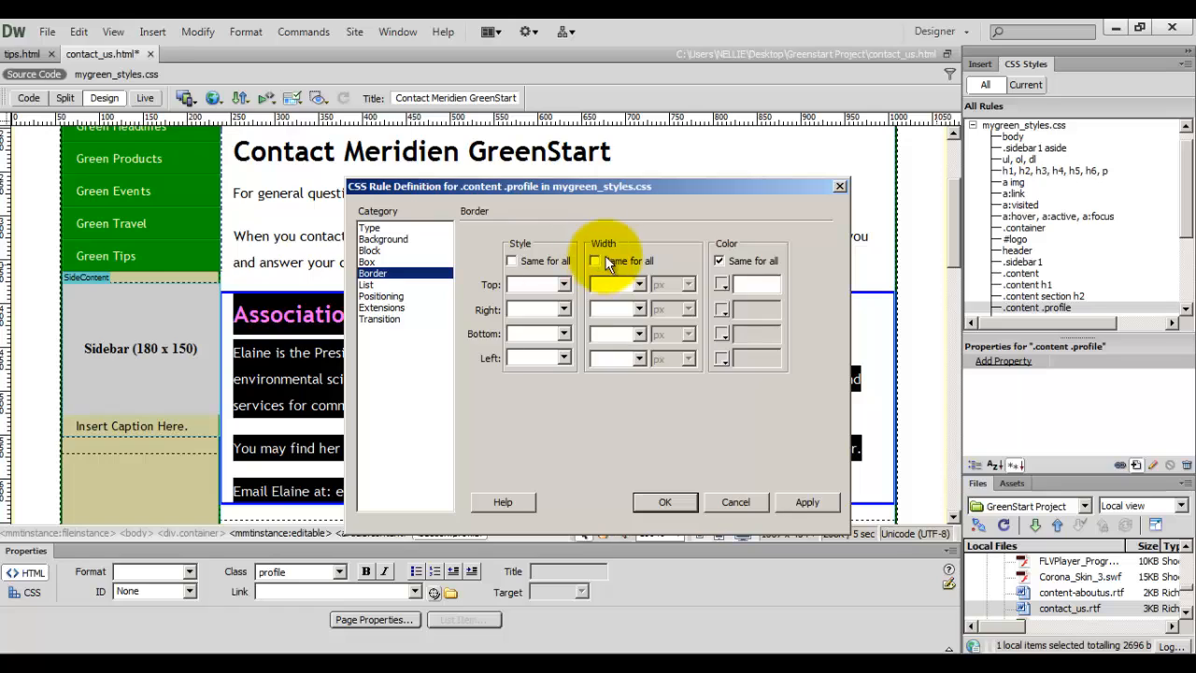
{"action": "left_click", "coordinate": [562, 336]}
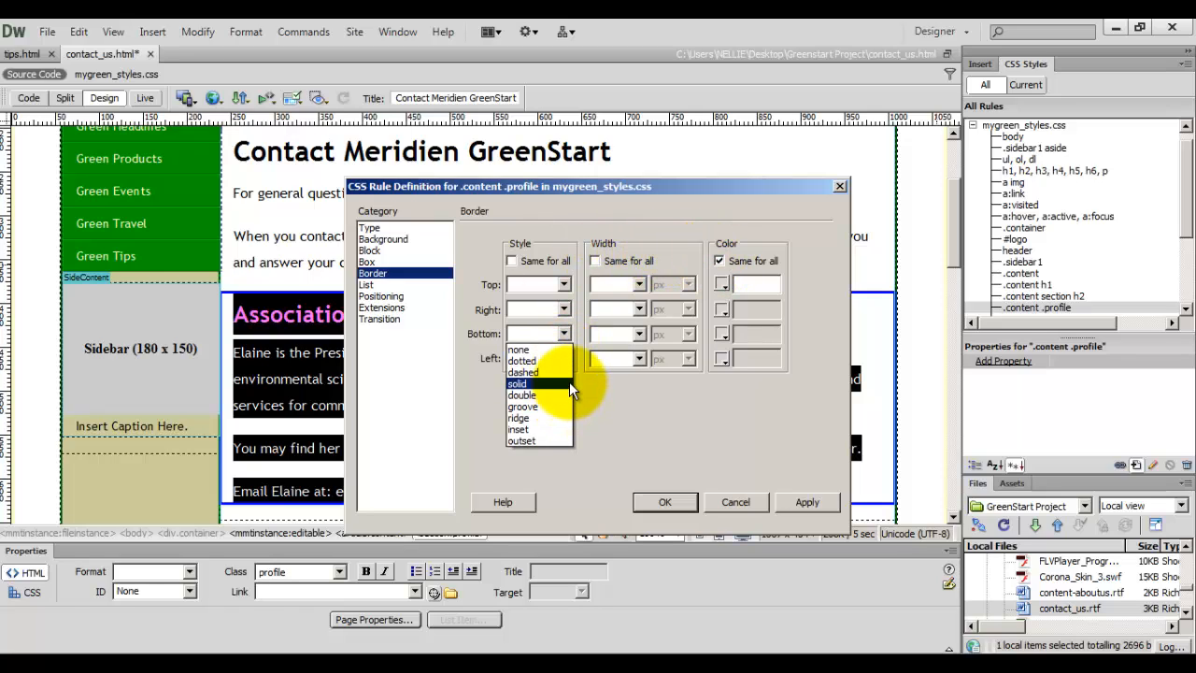
{"action": "left_click", "coordinate": [570, 383]}
{"action": "left_click", "coordinate": [616, 338]}
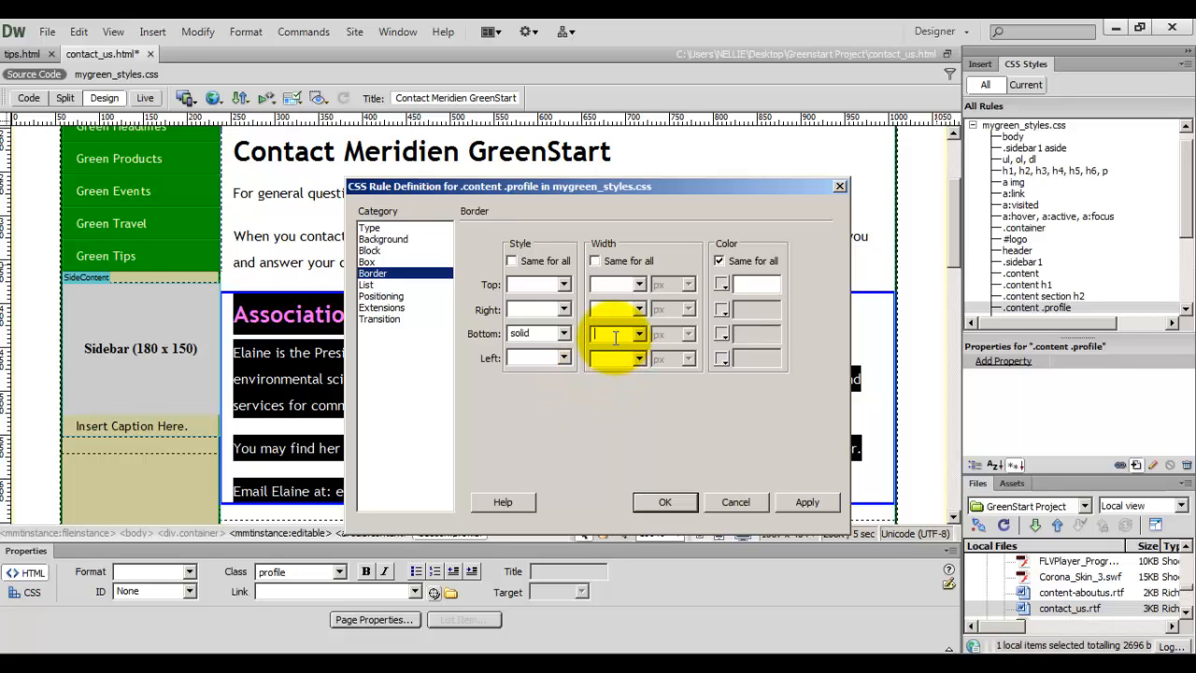
{"action": "type", "text": "10"}
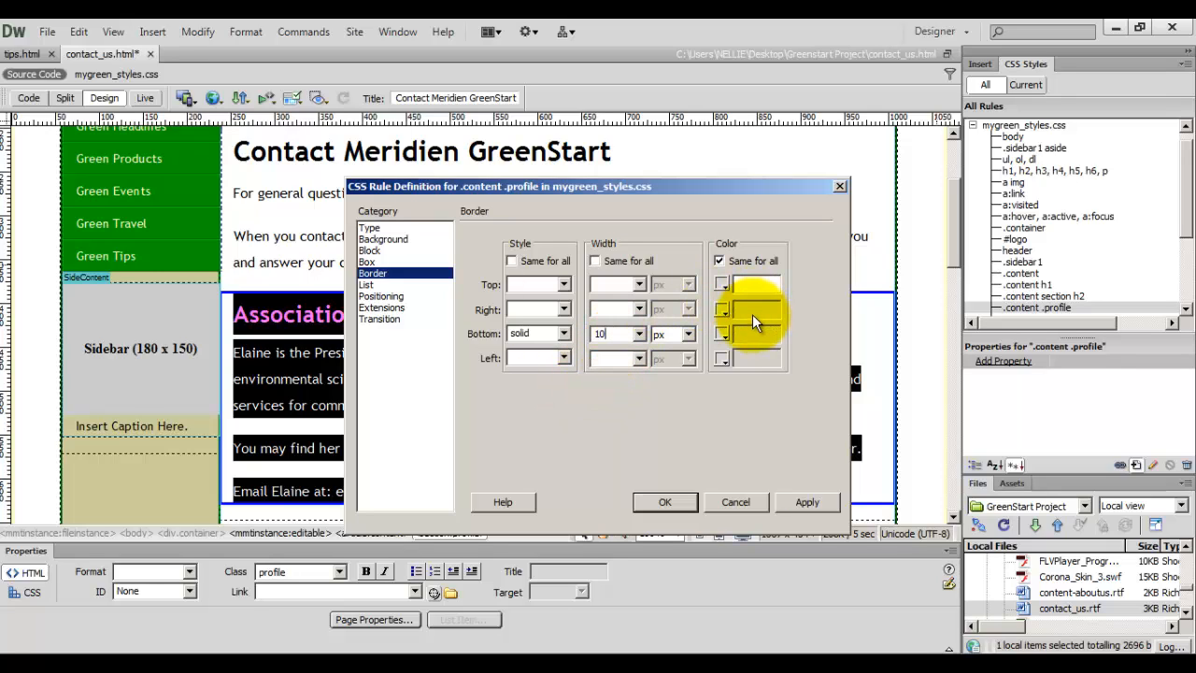
{"action": "type", "text": "#"}
{"action": "key", "text": "BackSpace"}
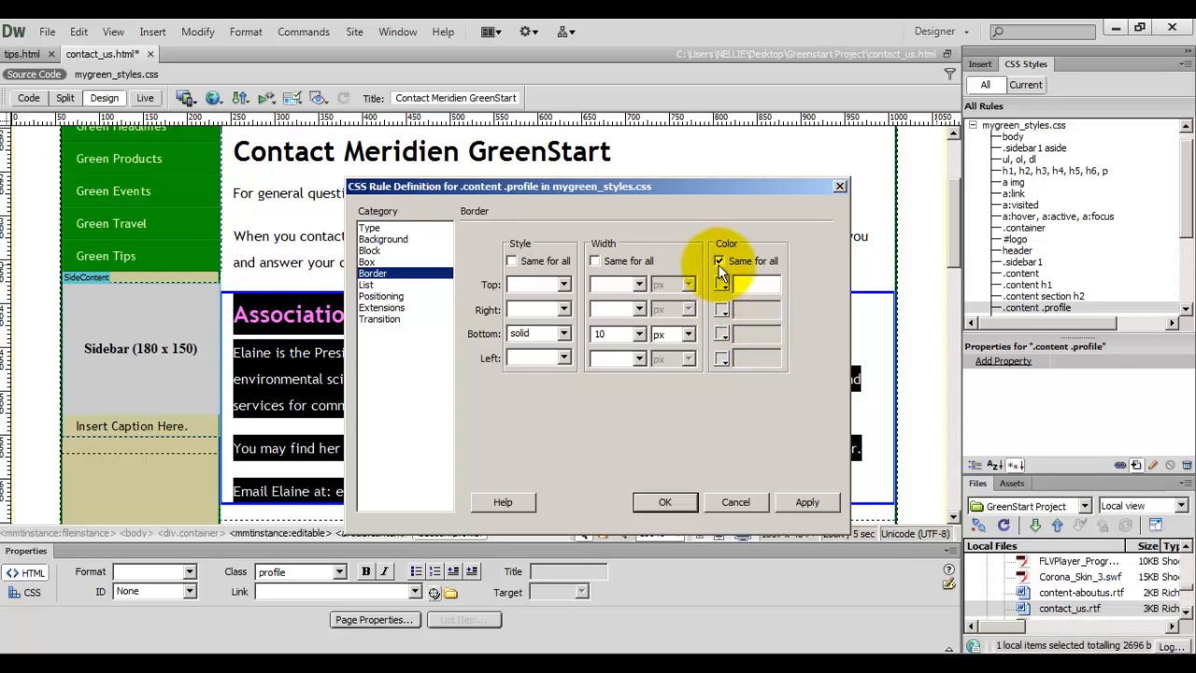
{"action": "left_click", "coordinate": [719, 261]}
{"action": "left_click", "coordinate": [748, 334]}
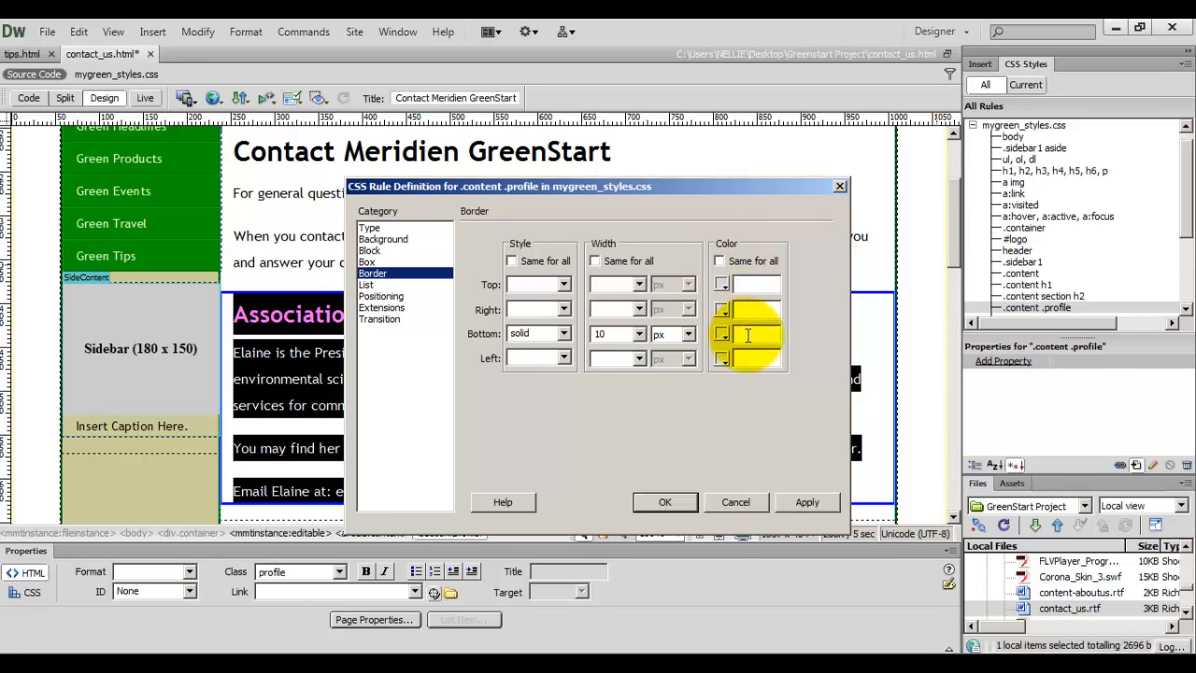
{"action": "type", "text": "#"}
{"action": "type", "text": "0A"}
{"action": "type", "text": "DAAF"}
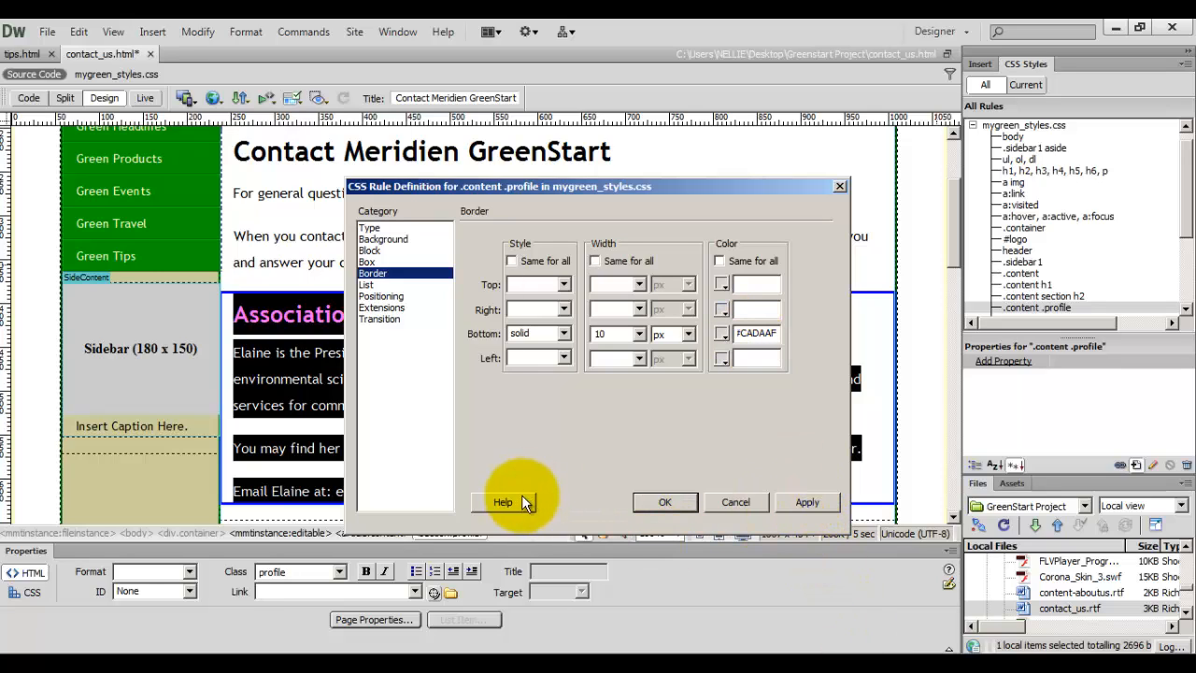
- Add a solid 2 px left border in #CADAAF to the .content .profile rule and apply the finished rule to the page
{"action": "left_click", "coordinate": [513, 356]}
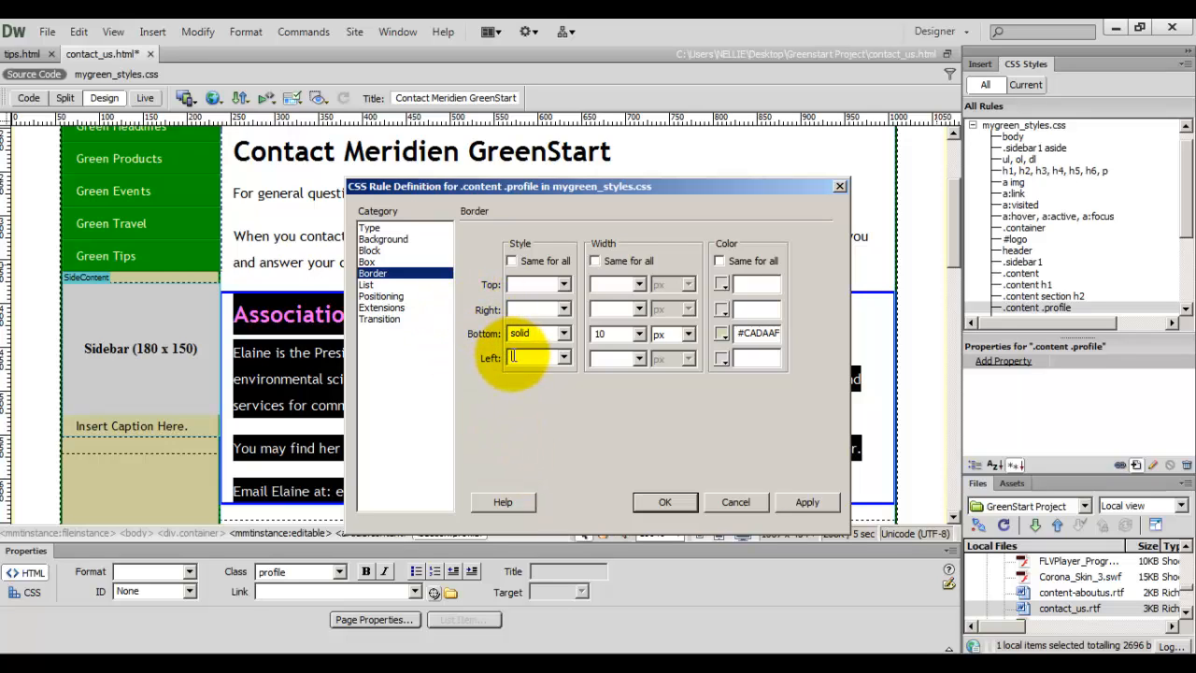
{"action": "type", "text": "solid"}
{"action": "left_click", "coordinate": [594, 359]}
{"action": "type", "text": "2"}
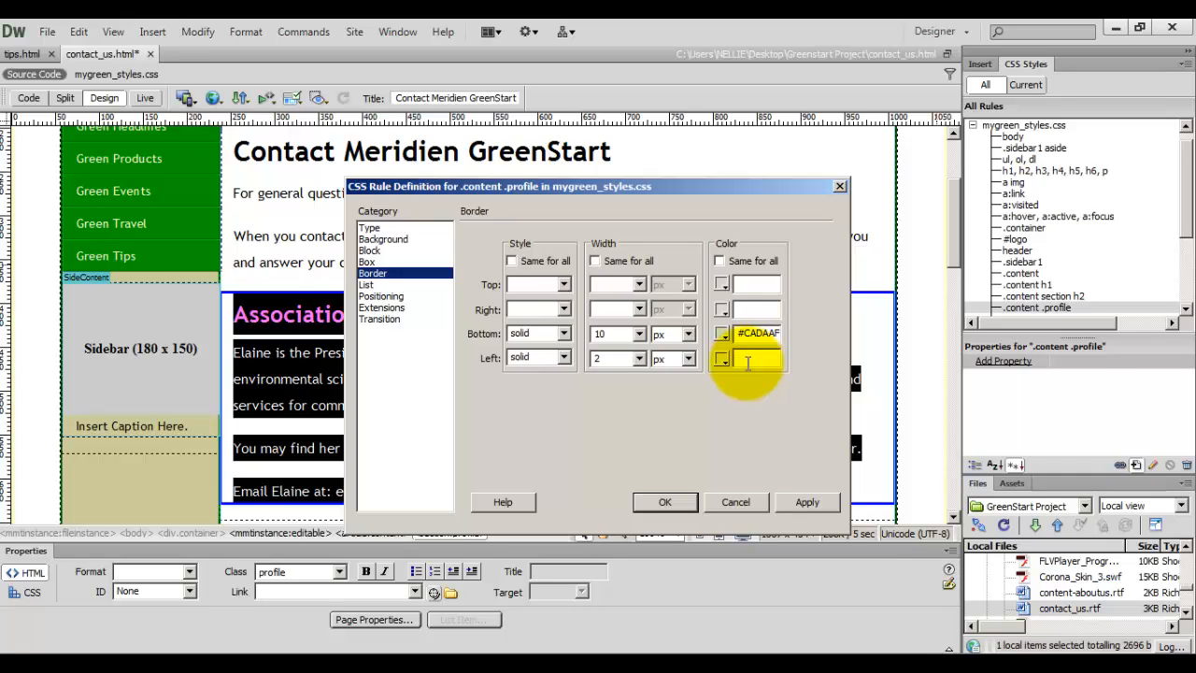
{"action": "type", "text": "#"}
{"action": "key", "text": "BackSpace"}
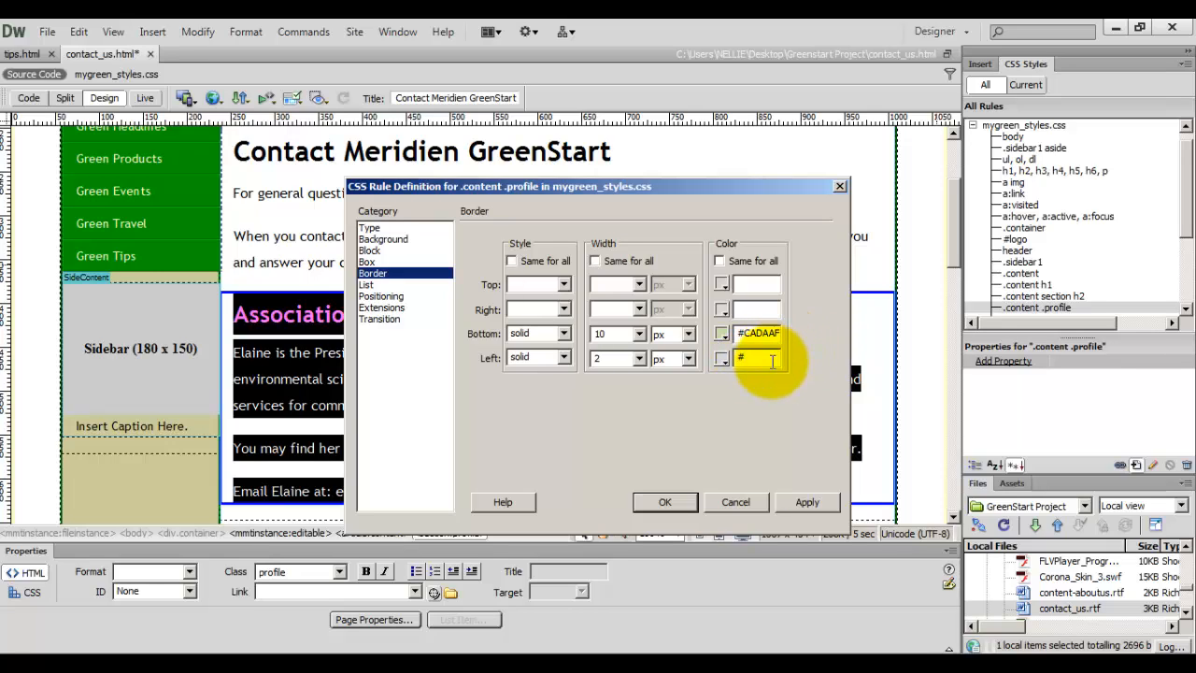
{"action": "left_click", "coordinate": [772, 361]}
{"action": "type", "text": "#CADAAF"}
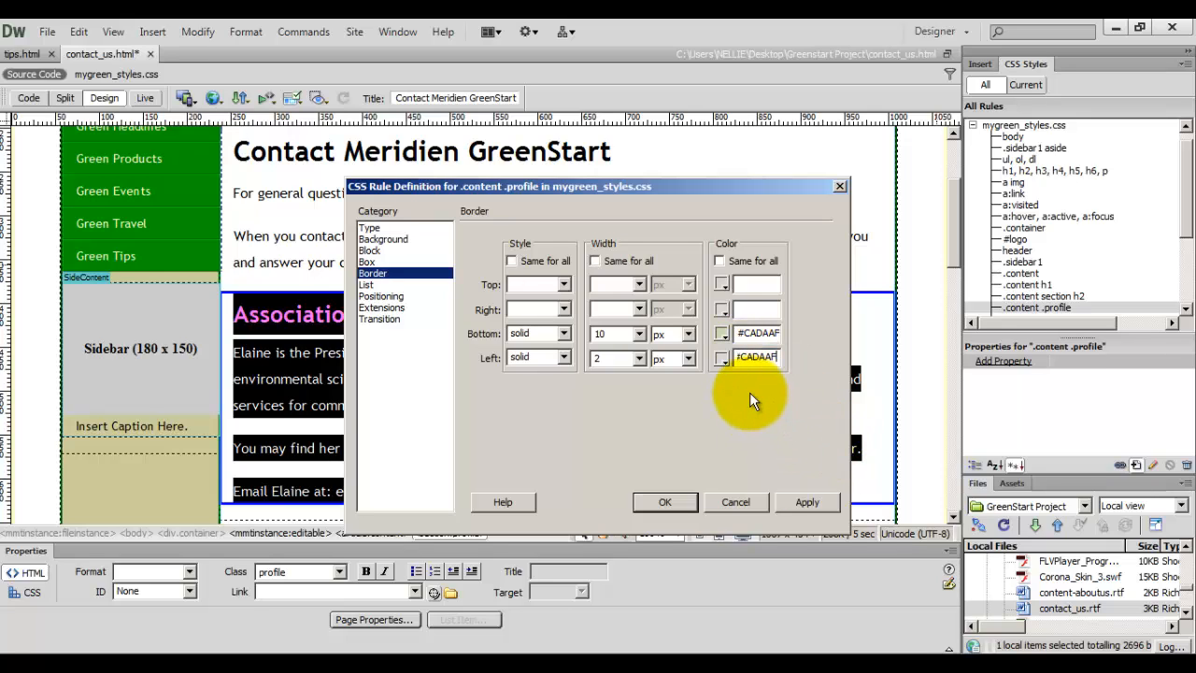
{"action": "left_click", "coordinate": [810, 502]}
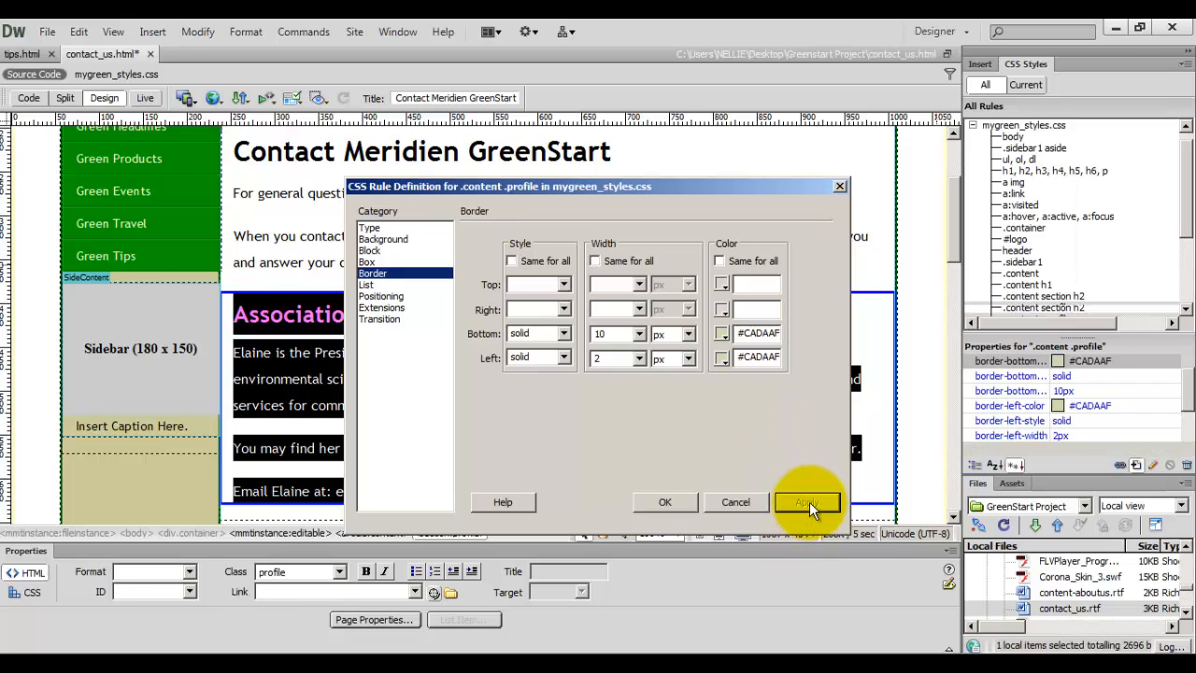
{"action": "left_click", "coordinate": [664, 502]}
{"action": "left_click", "coordinate": [721, 461]}
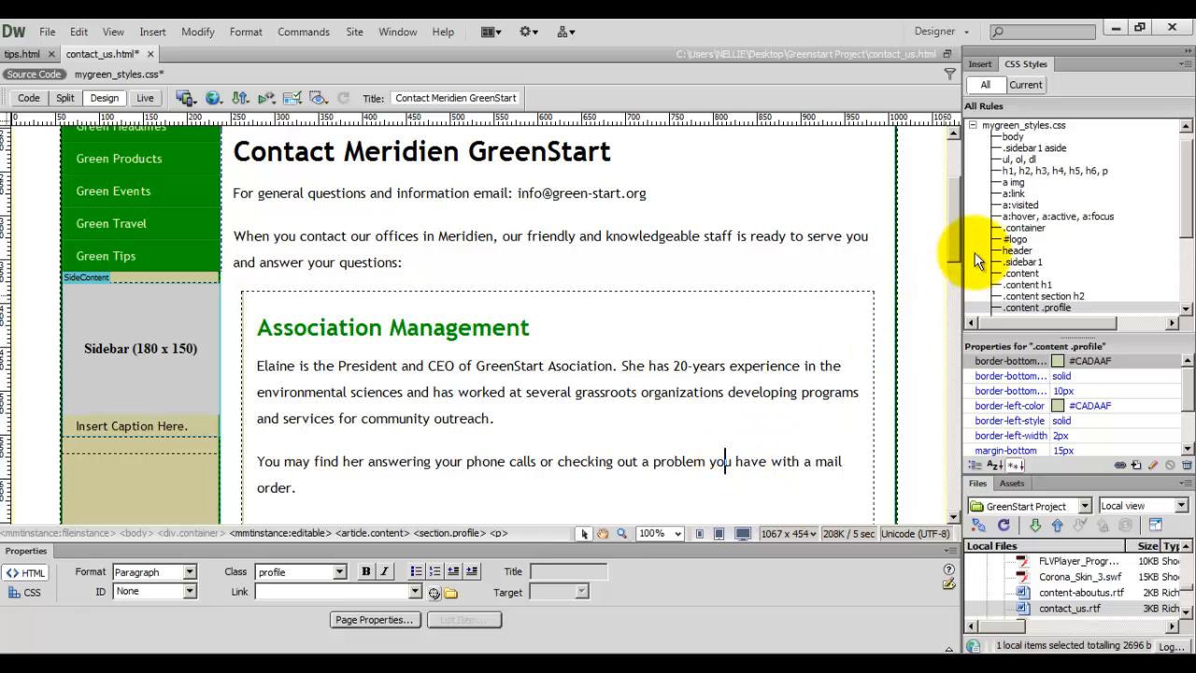
{"action": "left_click_drag", "start_coordinate": [954, 240], "coordinate": [949, 294]}
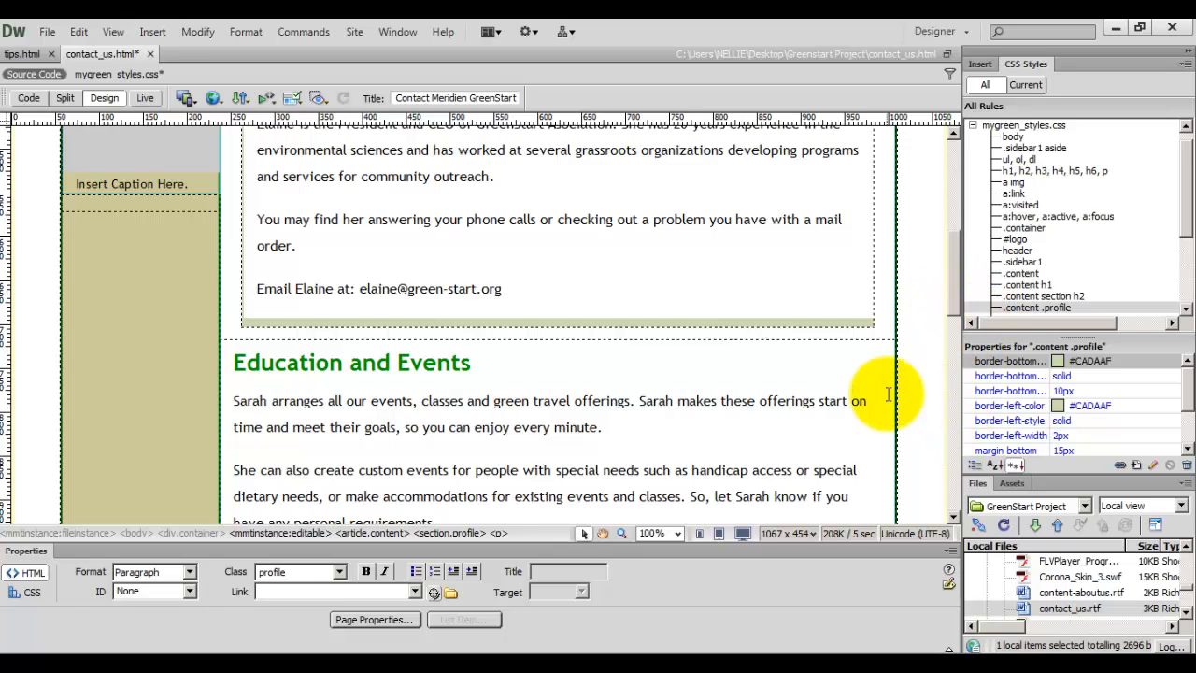
{"action": "left_click", "coordinate": [631, 402]}
{"action": "left_click", "coordinate": [338, 572]}
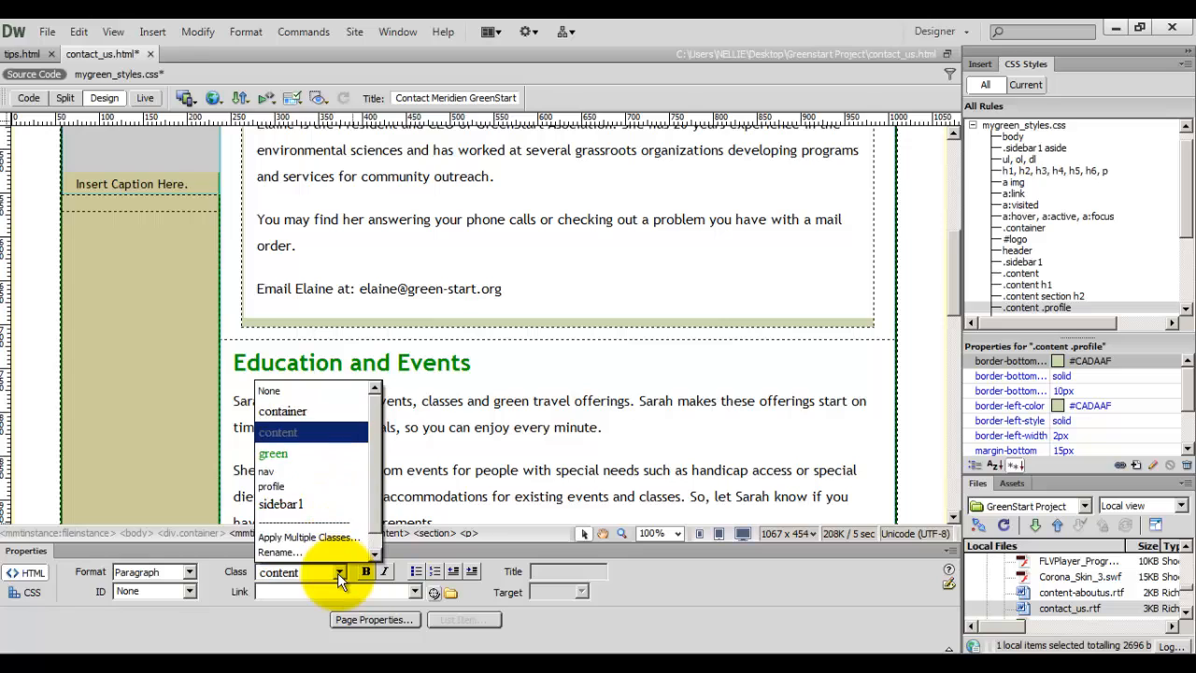
{"action": "scroll", "coordinate": [330, 537], "scroll_direction": "down", "scroll_amount": 1}
{"action": "left_click", "coordinate": [333, 467]}
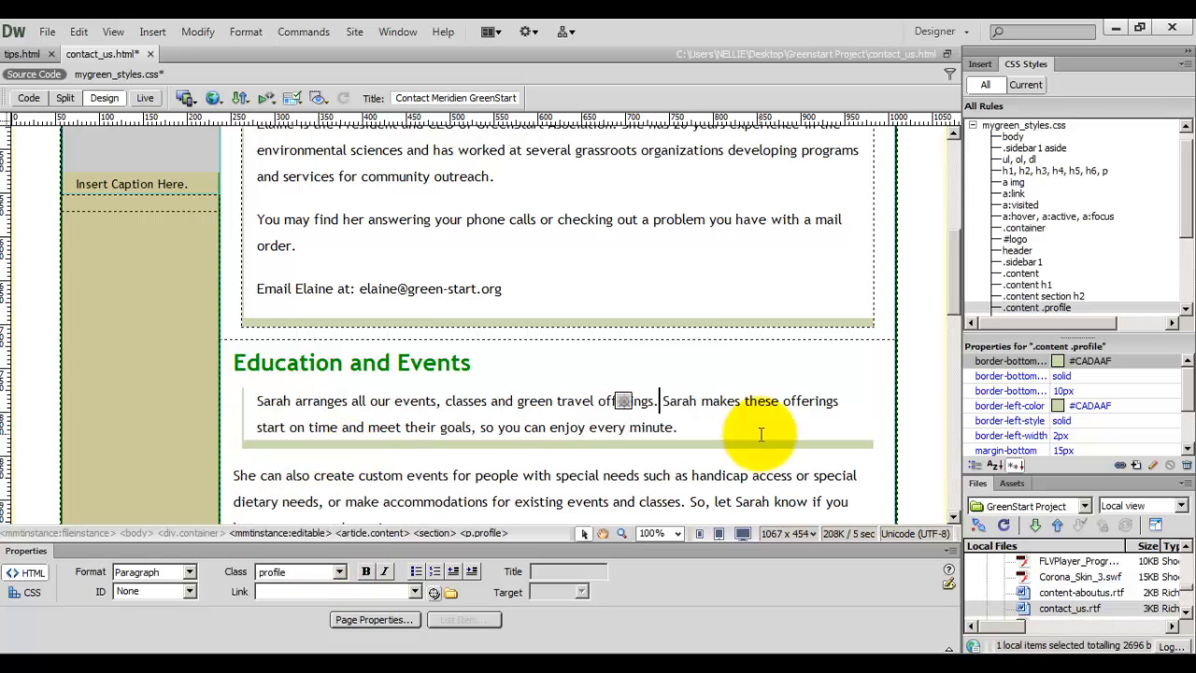
{"action": "key", "text": "ctrl+z"}
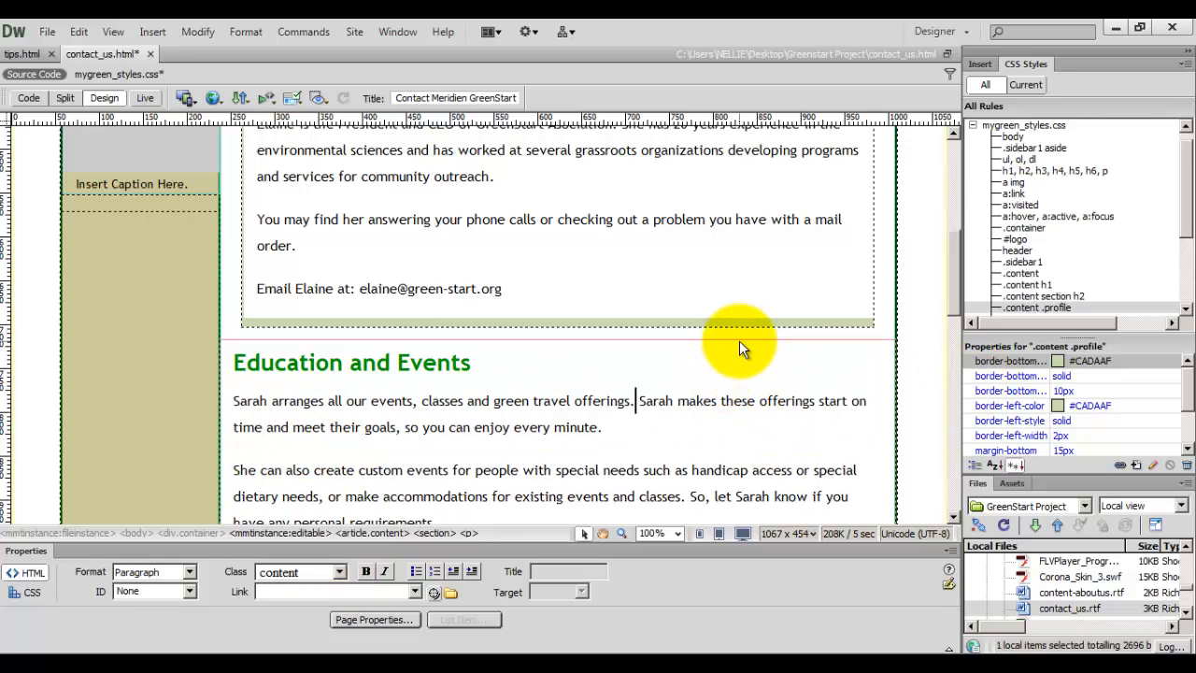
- Apply the profile class to the entire Education and Events section
{"action": "left_click", "coordinate": [739, 340]}
{"action": "left_click", "coordinate": [310, 574]}
{"action": "scroll", "coordinate": [311, 504], "scroll_direction": "down", "scroll_amount": 1}
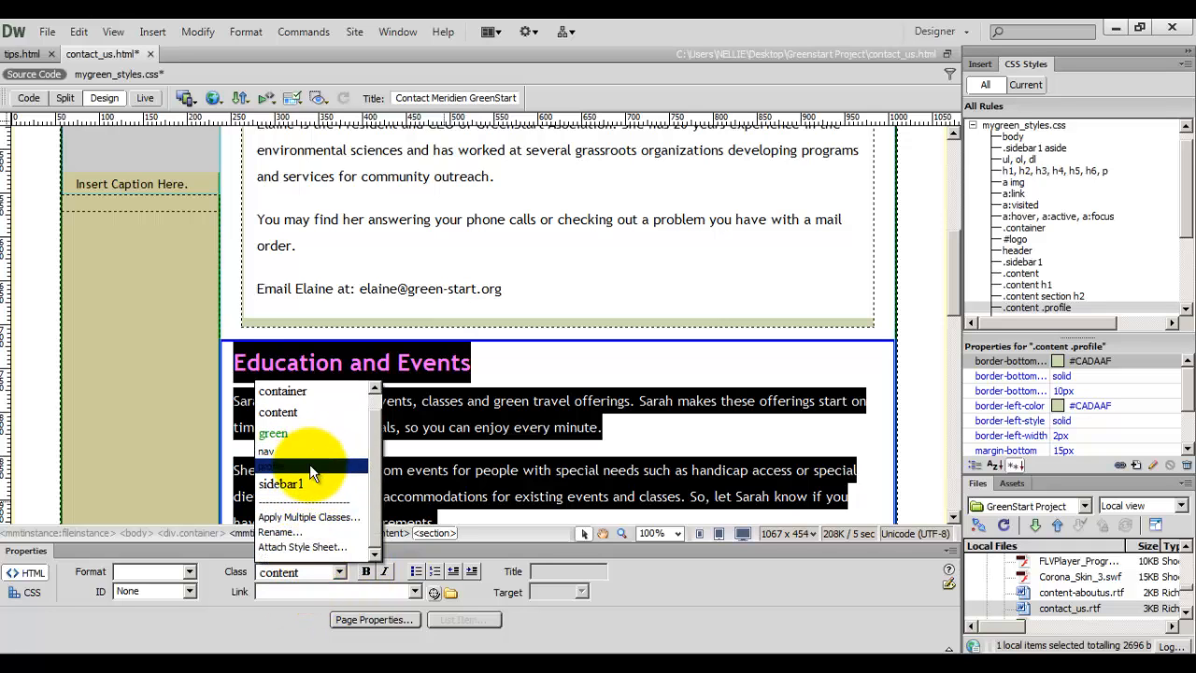
{"action": "left_click", "coordinate": [309, 459]}
- Select the whole Transportation Analysis section and assign the profile class to it
{"action": "left_click_drag", "start_coordinate": [957, 296], "coordinate": [957, 372]}
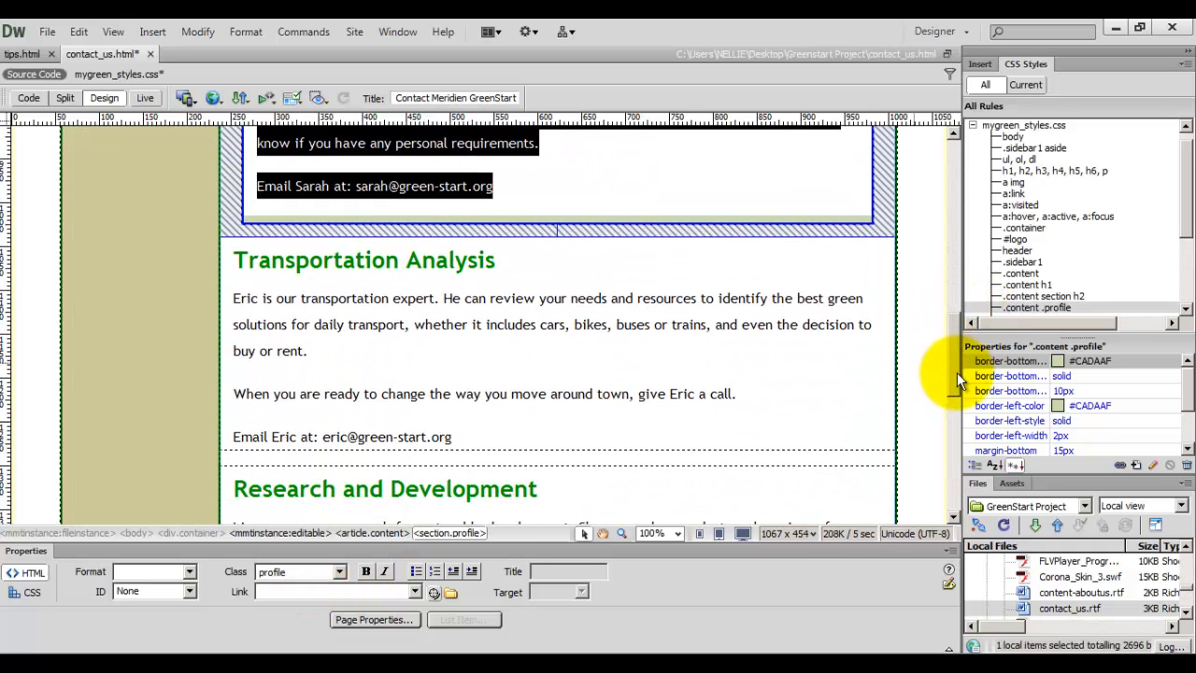
{"action": "left_click", "coordinate": [461, 353]}
{"action": "left_click", "coordinate": [505, 237]}
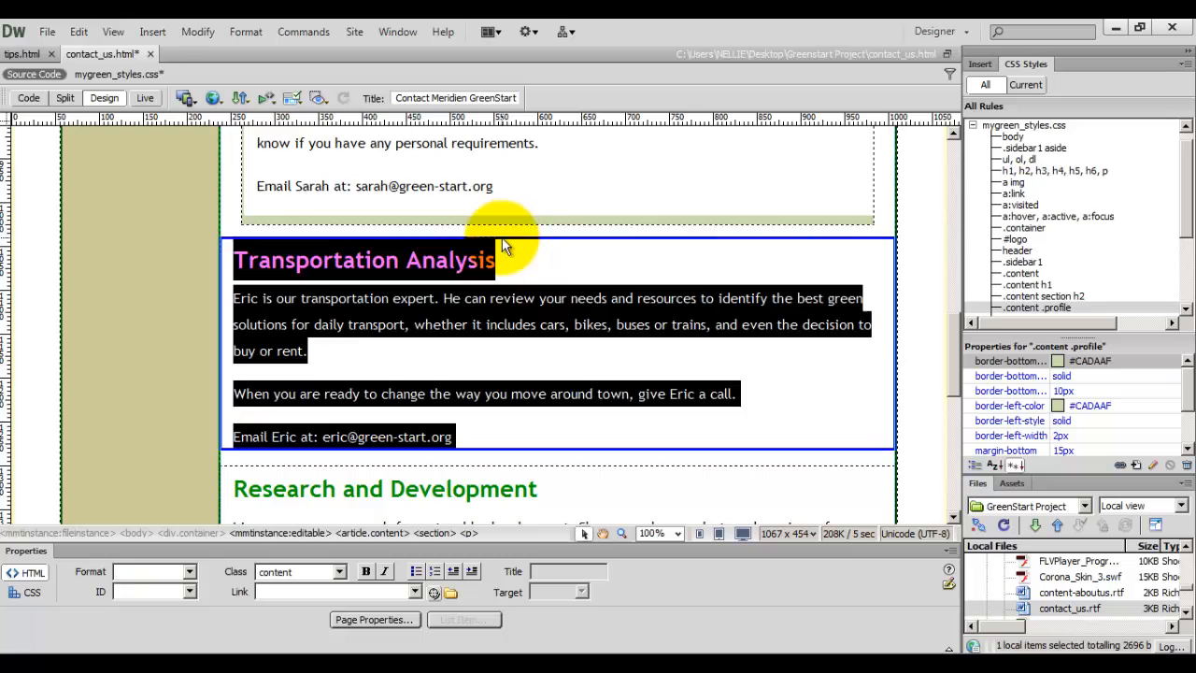
{"action": "left_click", "coordinate": [327, 571]}
{"action": "scroll", "coordinate": [308, 472], "scroll_direction": "down", "scroll_amount": 1}
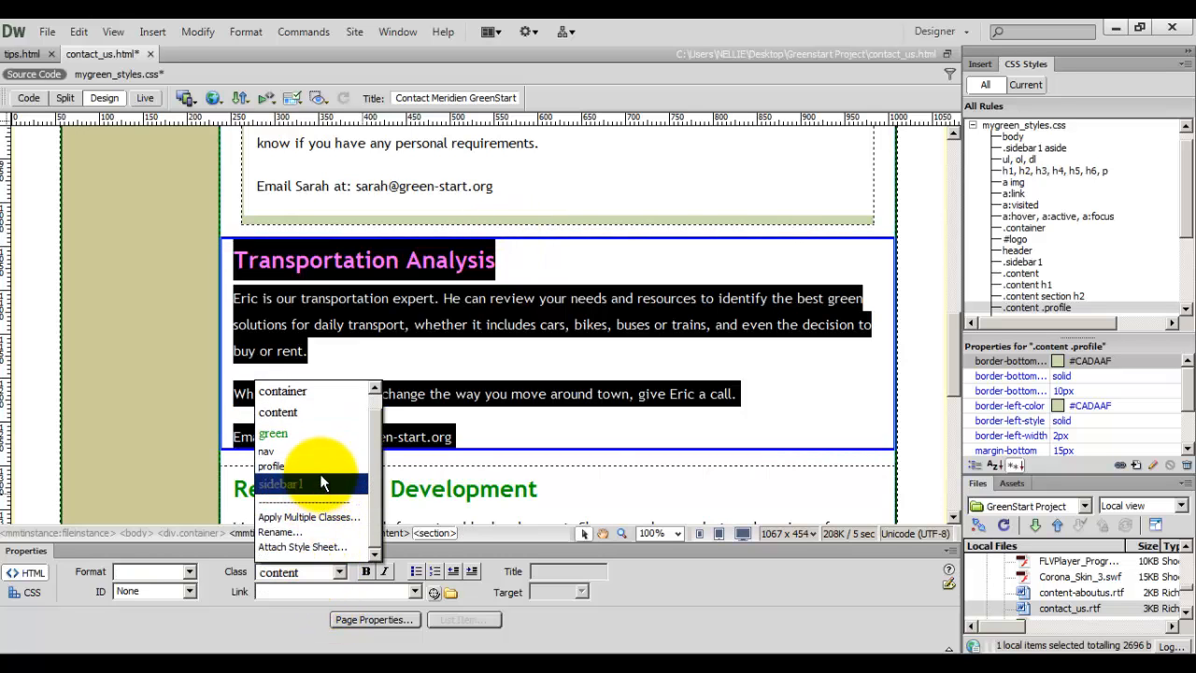
{"action": "left_click", "coordinate": [280, 468]}
- Assign the profile class to the whole Research and Development section
{"action": "scroll", "coordinate": [951, 340], "scroll_direction": "down", "scroll_amount": 3}
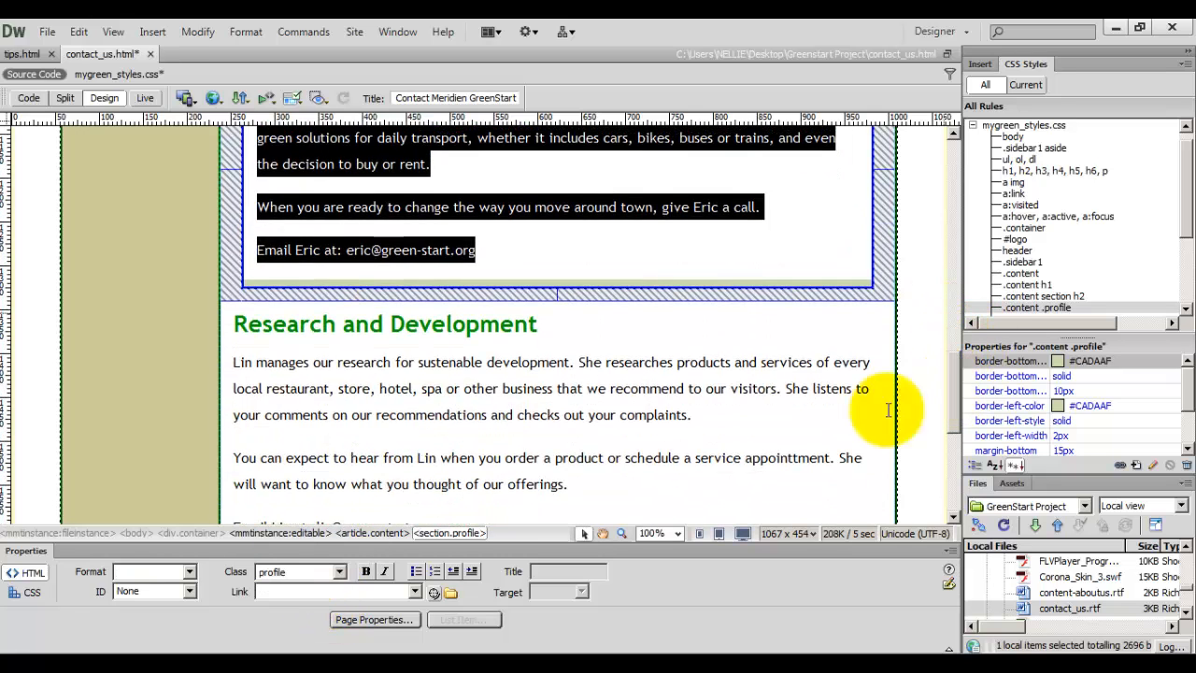
{"action": "left_click", "coordinate": [679, 388]}
{"action": "left_click", "coordinate": [694, 299]}
{"action": "left_click", "coordinate": [340, 571]}
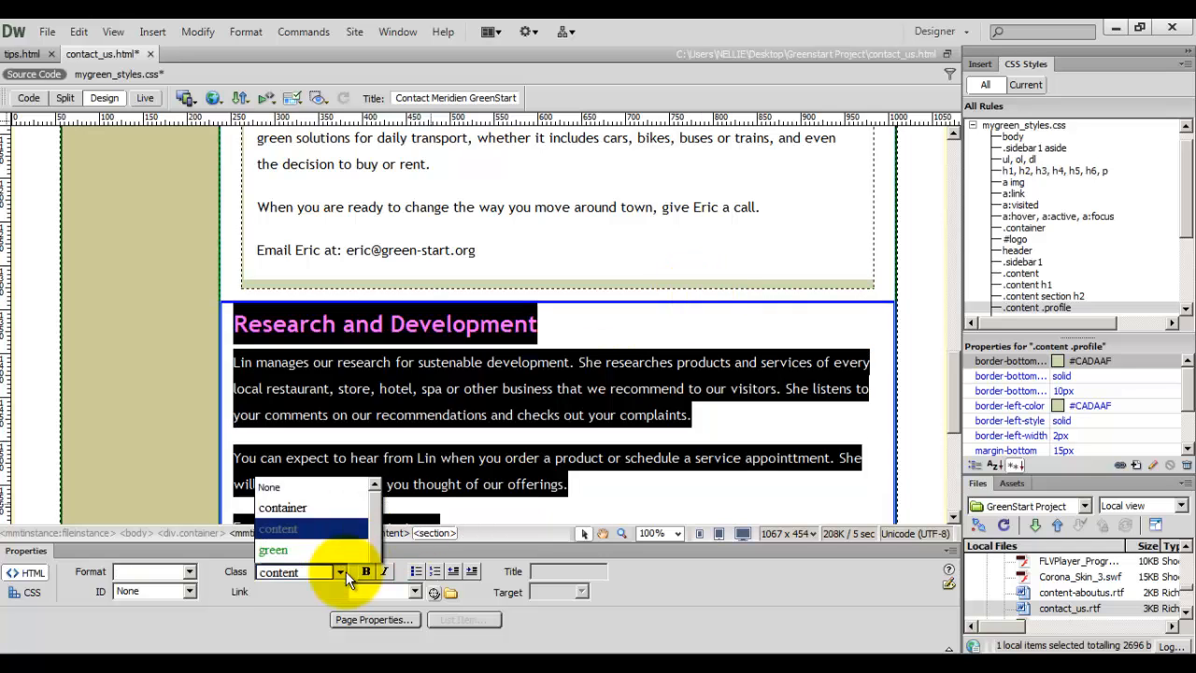
{"action": "left_click", "coordinate": [328, 470]}
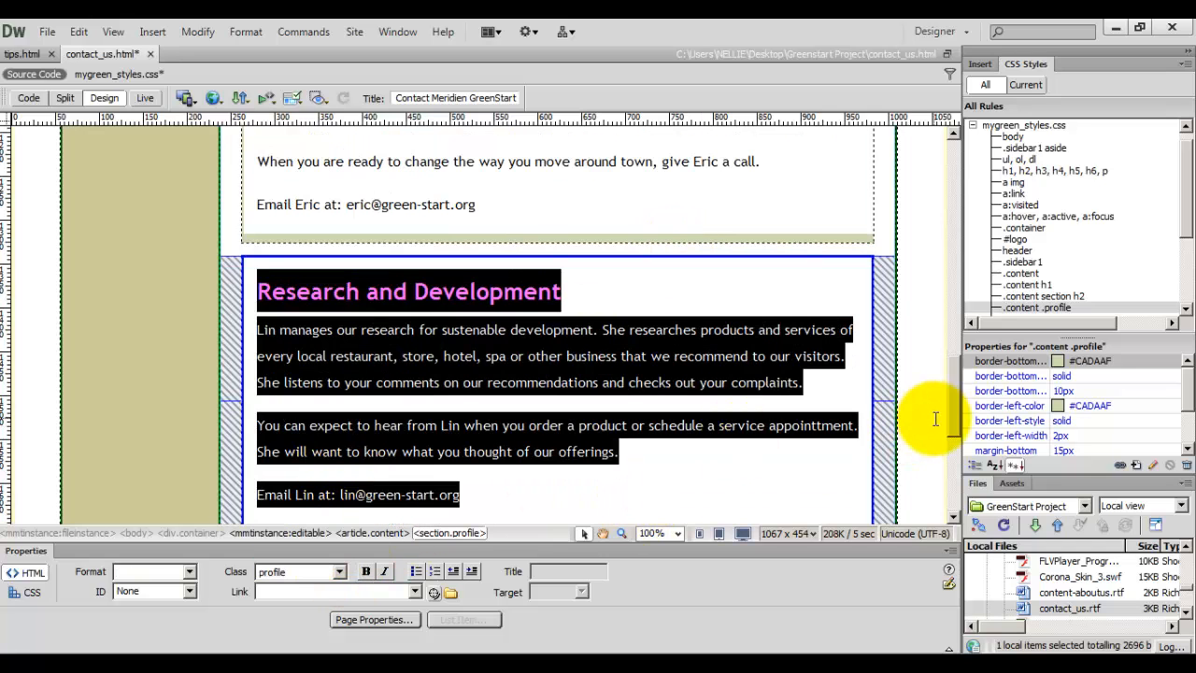
- Give the complete Information Systems section the profile class
{"action": "scroll", "coordinate": [952, 449], "scroll_direction": "down", "scroll_amount": 3}
{"action": "left_click", "coordinate": [580, 461]}
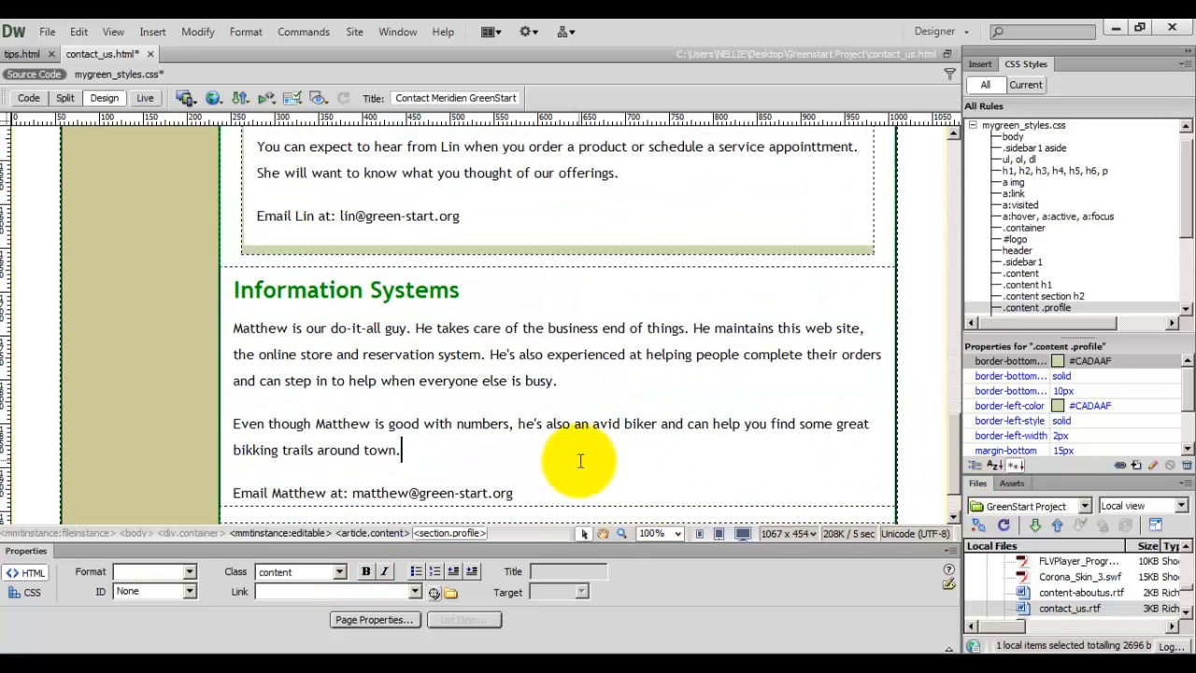
{"action": "left_click", "coordinate": [558, 266]}
{"action": "left_click", "coordinate": [339, 571]}
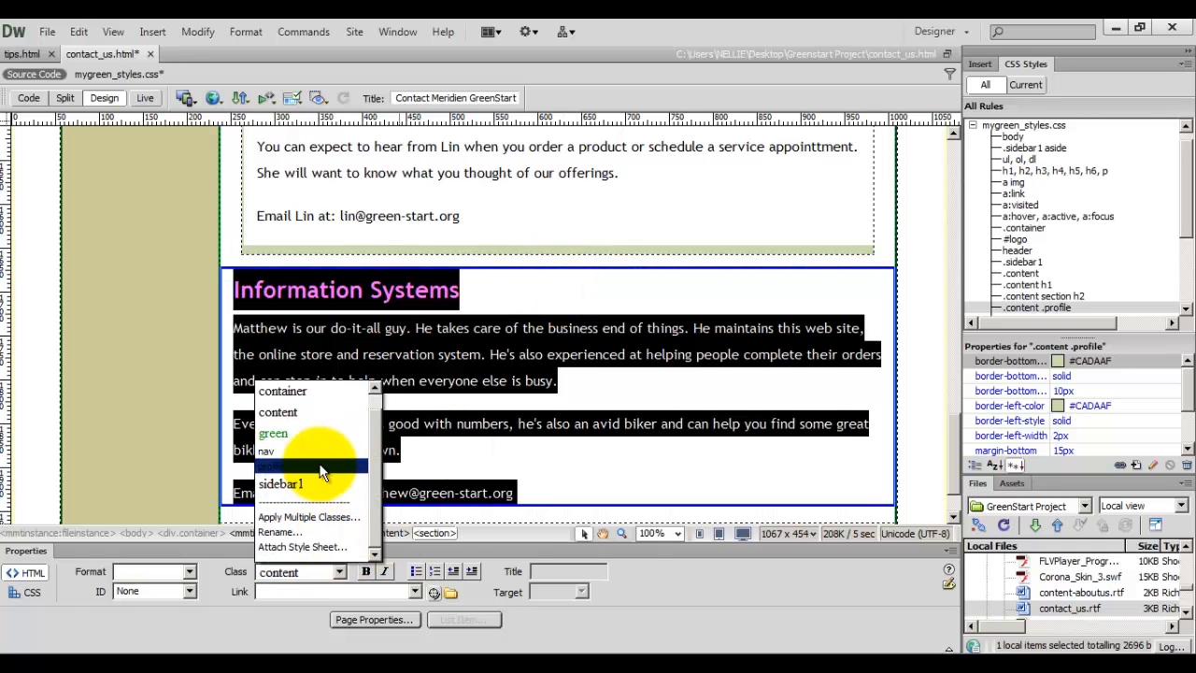
{"action": "left_click", "coordinate": [321, 471]}
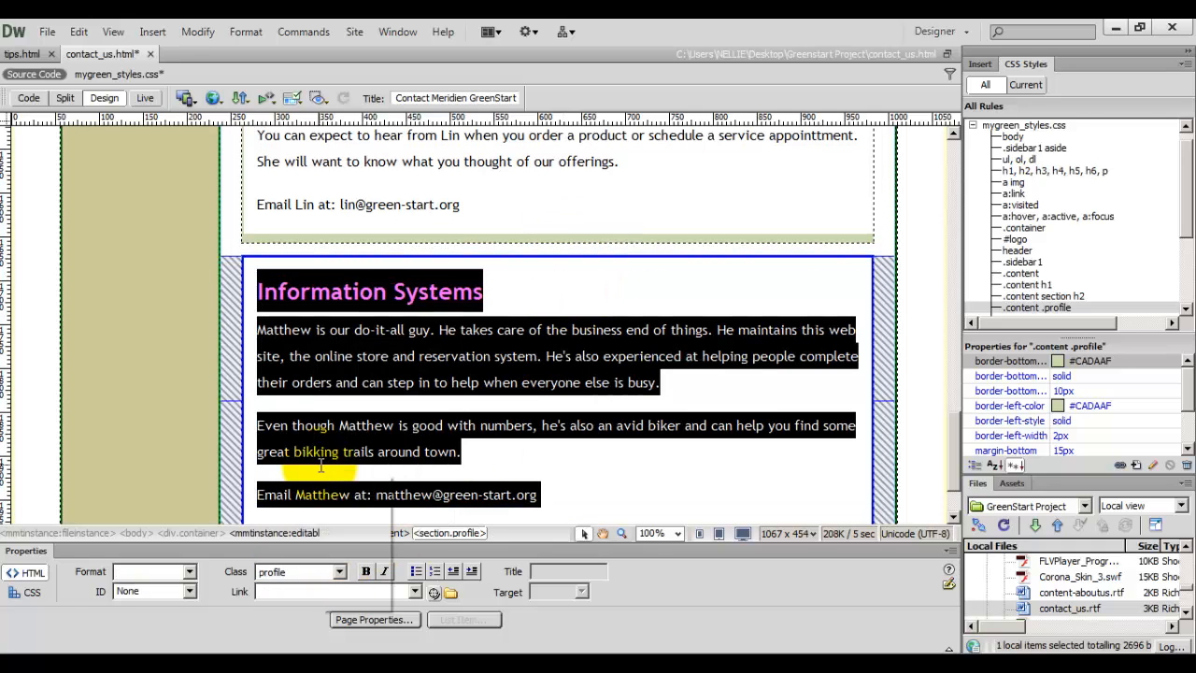